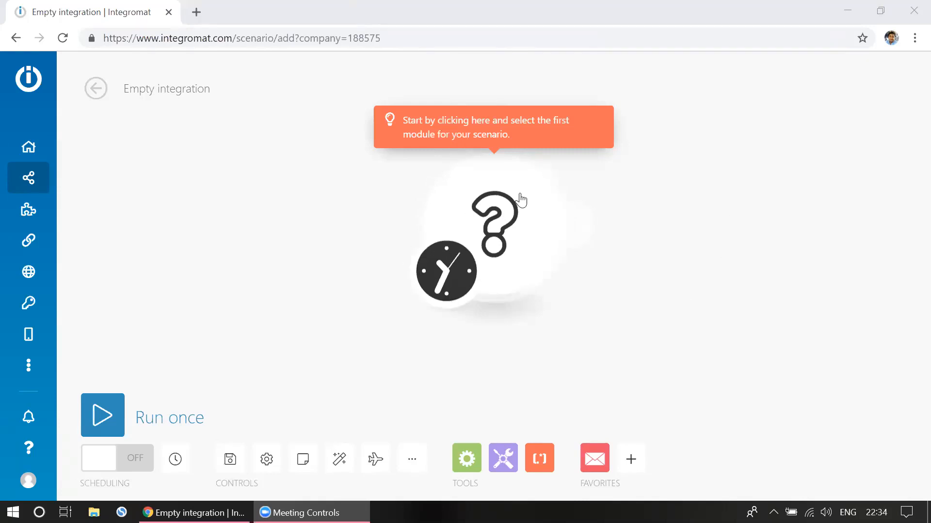
Add the Email "Watch emails" trigger as the scenario's first module.
{"action": "left_click", "coordinate": [511, 213]}
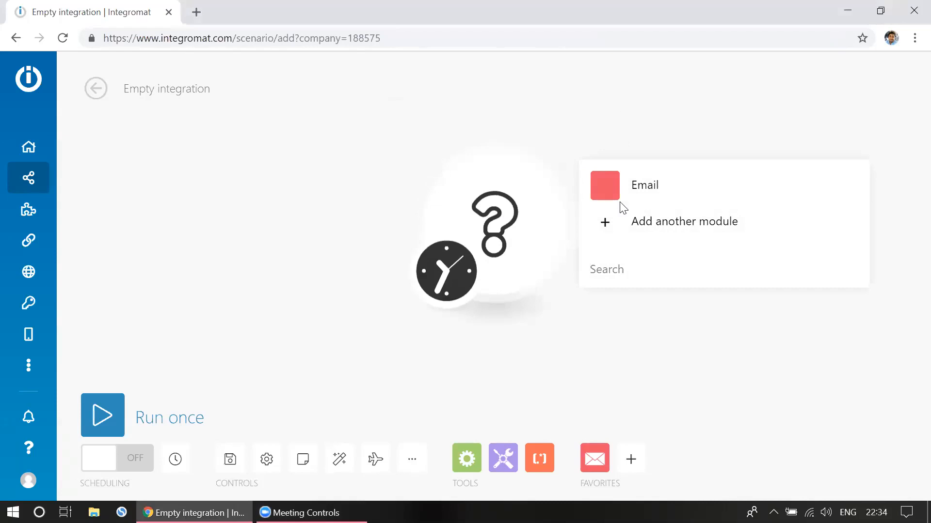
{"action": "left_click", "coordinate": [613, 190]}
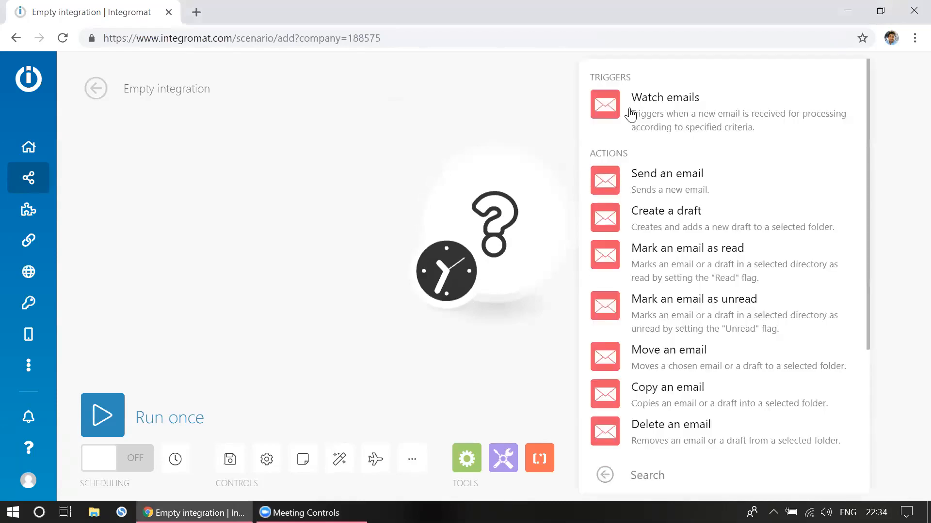
{"action": "left_click", "coordinate": [606, 109]}
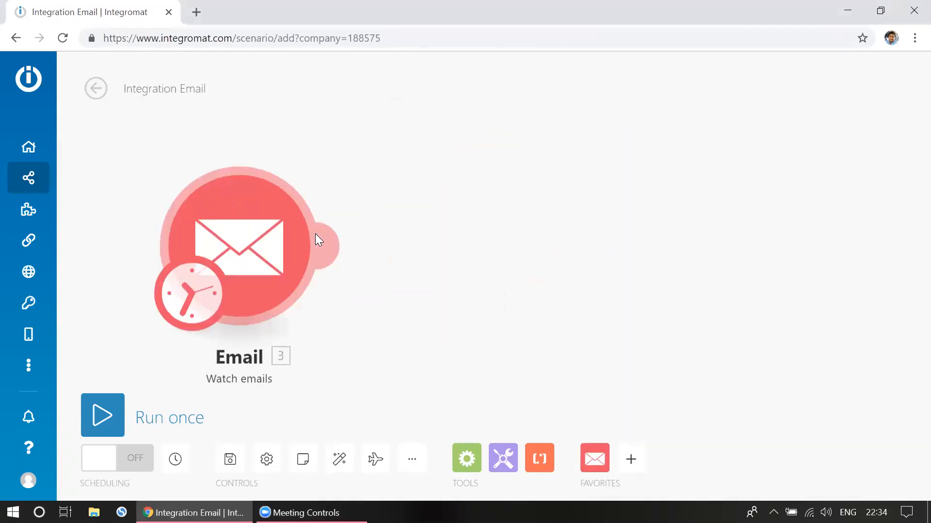
Add a Tools "Compose a string" module after the Email trigger.
{"action": "left_click", "coordinate": [510, 457]}
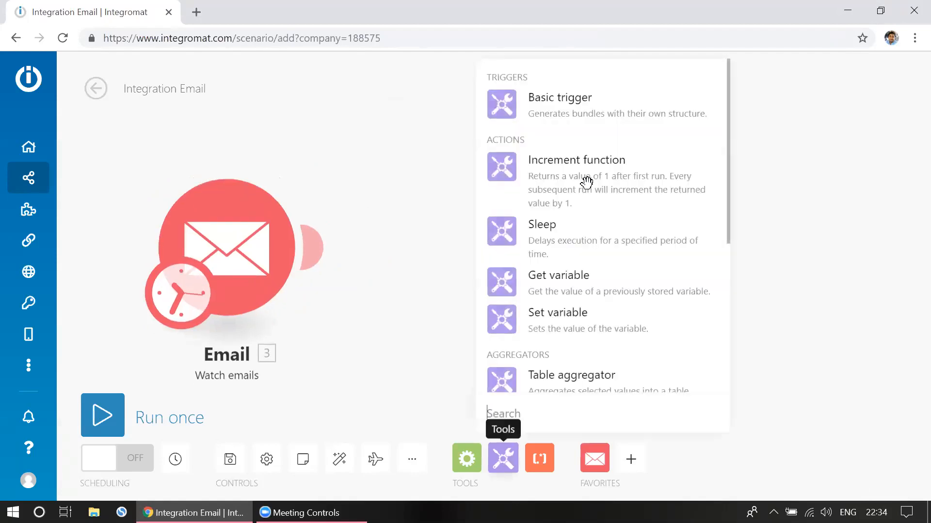
{"action": "scroll", "coordinate": [586, 183], "scroll_direction": "down", "scroll_amount": 4}
{"action": "scroll", "coordinate": [587, 182], "scroll_direction": "down", "scroll_amount": 1}
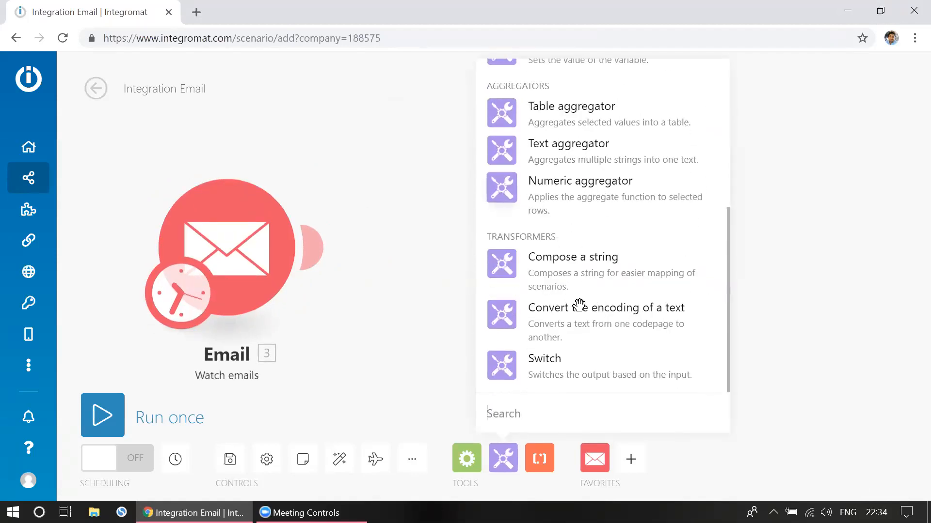
{"action": "left_click", "coordinate": [459, 471]}
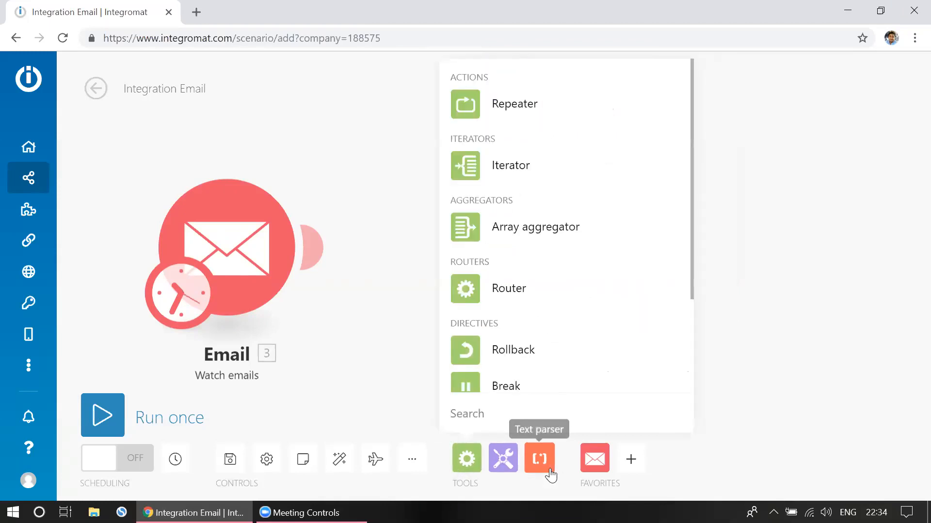
{"action": "left_click", "coordinate": [509, 464]}
{"action": "scroll", "coordinate": [563, 342], "scroll_direction": "down", "scroll_amount": 4}
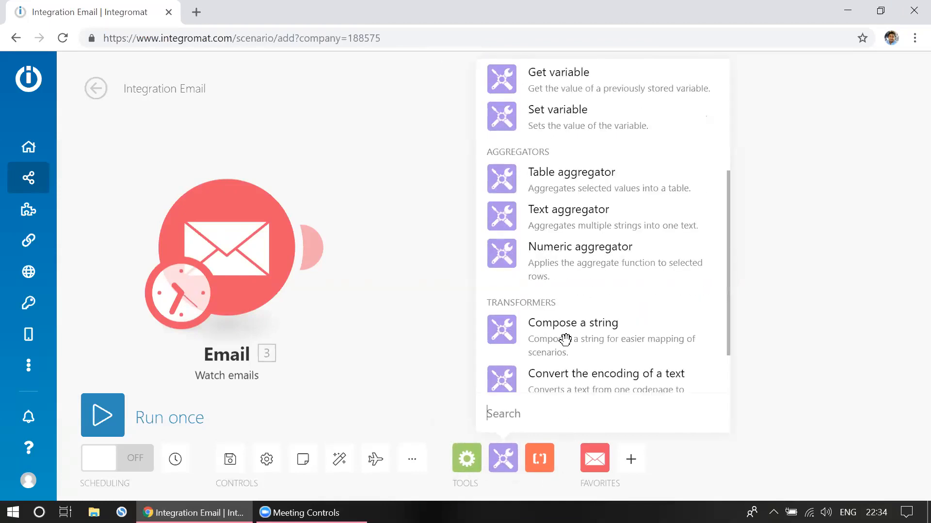
{"action": "left_click", "coordinate": [562, 322]}
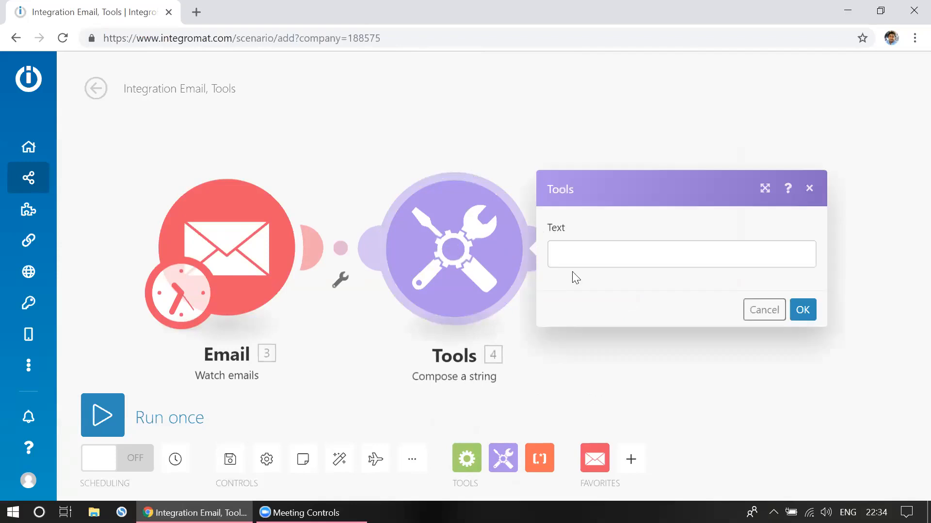
Compose the text as "Sender name:" with the Sender name field and, on a new line, "EMail:" with the sender's Email address field.
{"action": "left_click", "coordinate": [621, 253]}
{"action": "type", "text": "Send"}
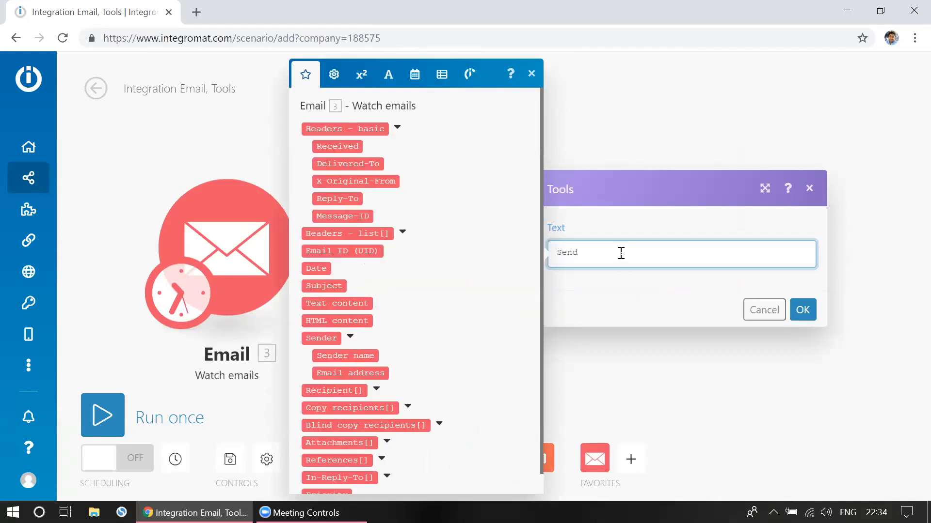
{"action": "key", "text": "BackSpace"}
{"action": "type", "text": "der name:"}
{"action": "left_click", "coordinate": [339, 356]}
{"action": "key", "text": "Return"}
{"action": "type", "text": "EMai"}
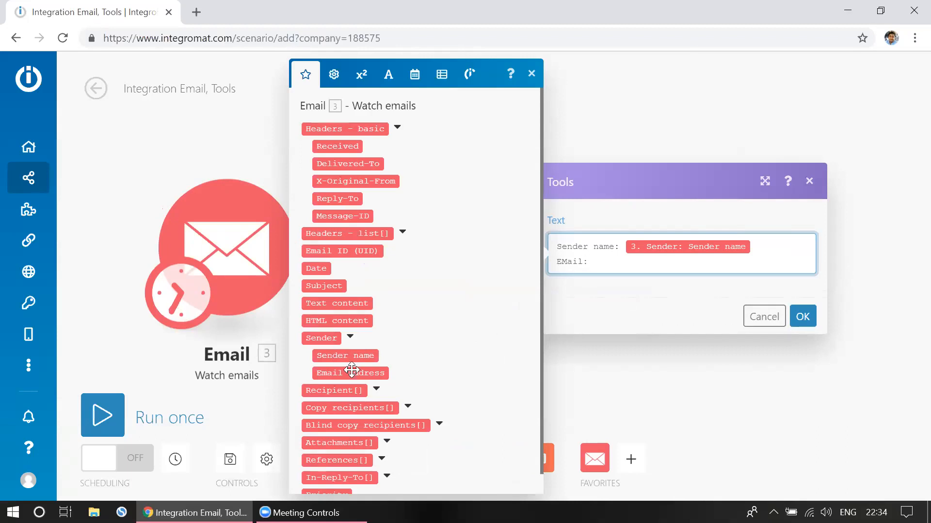
{"action": "left_click", "coordinate": [369, 374]}
{"action": "left_click", "coordinate": [802, 316]}
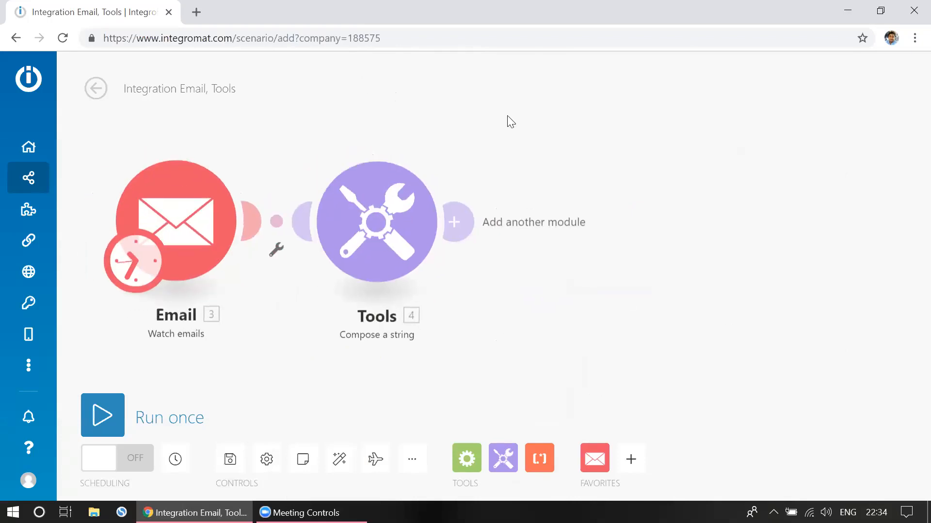
Add a Router after the Compose a string module and give it two empty routes.
{"action": "left_click", "coordinate": [467, 458]}
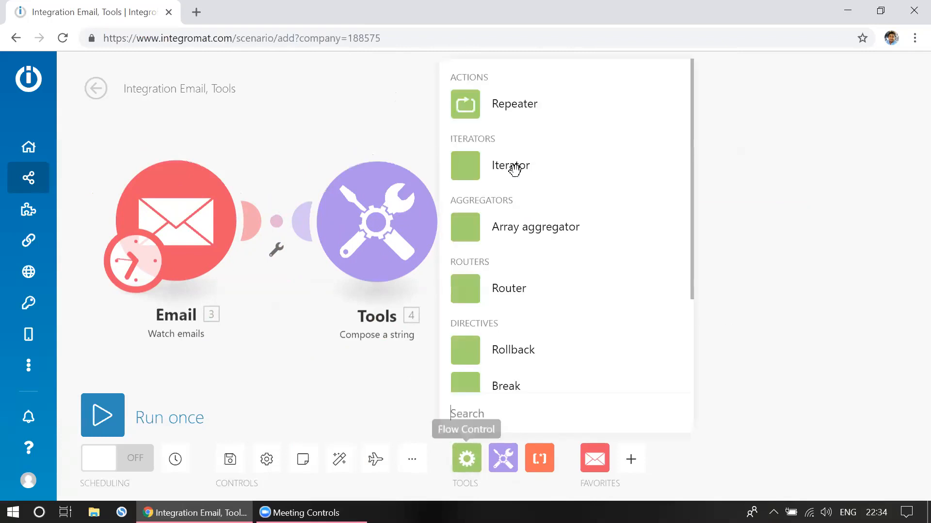
{"action": "left_click", "coordinate": [495, 293]}
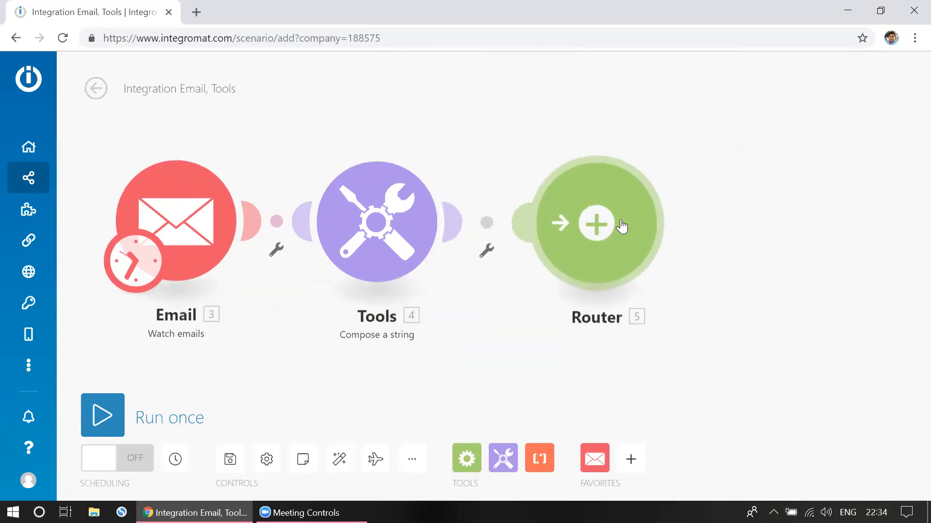
{"action": "left_click", "coordinate": [618, 223]}
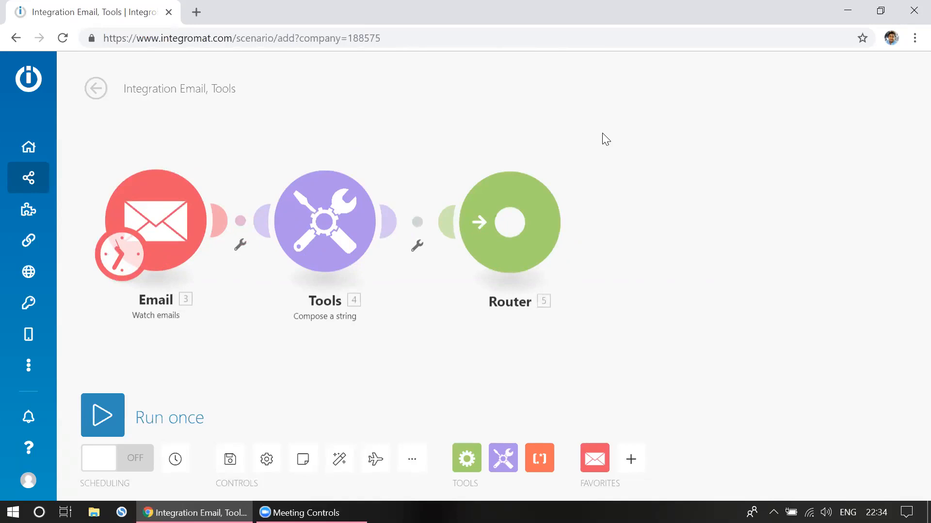
{"action": "left_click", "coordinate": [498, 215]}
Place a Slack "Create a message" module on the Router's upper route.
{"action": "left_click", "coordinate": [647, 133]}
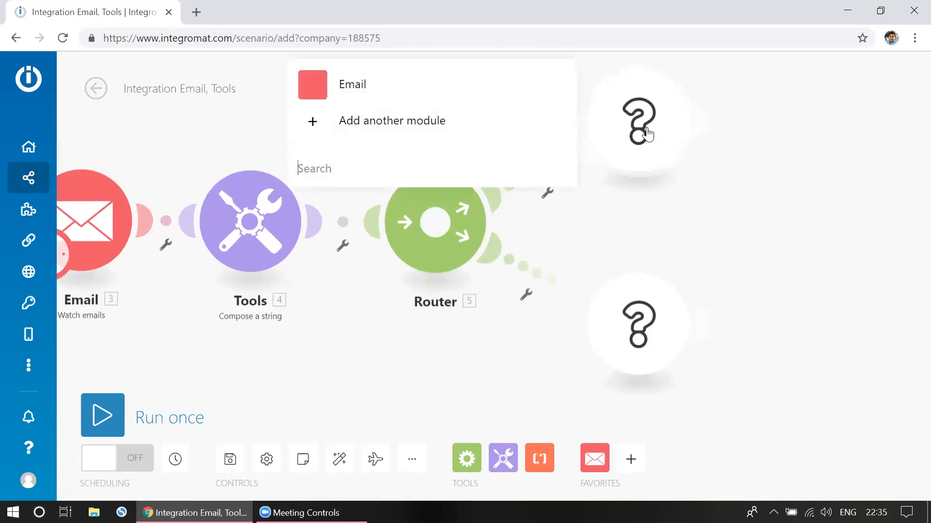
{"action": "type", "text": "slack"}
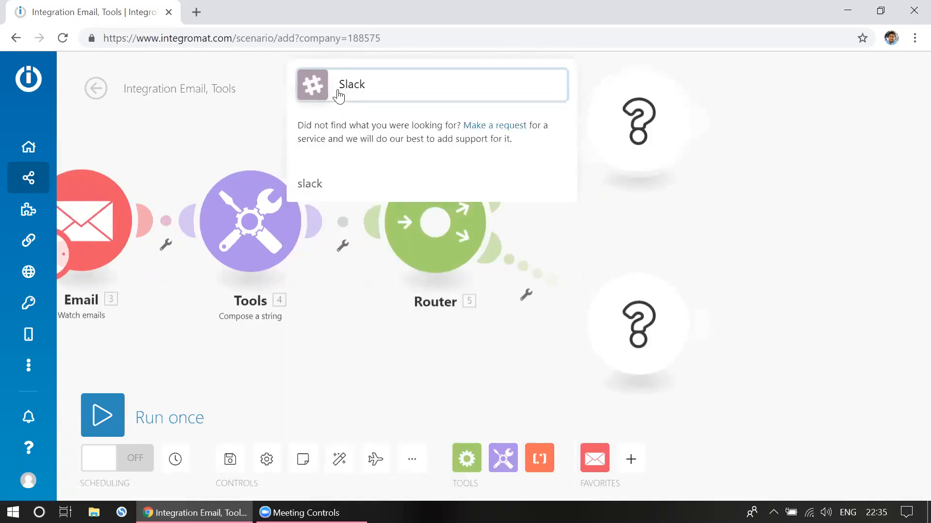
{"action": "left_click", "coordinate": [338, 95]}
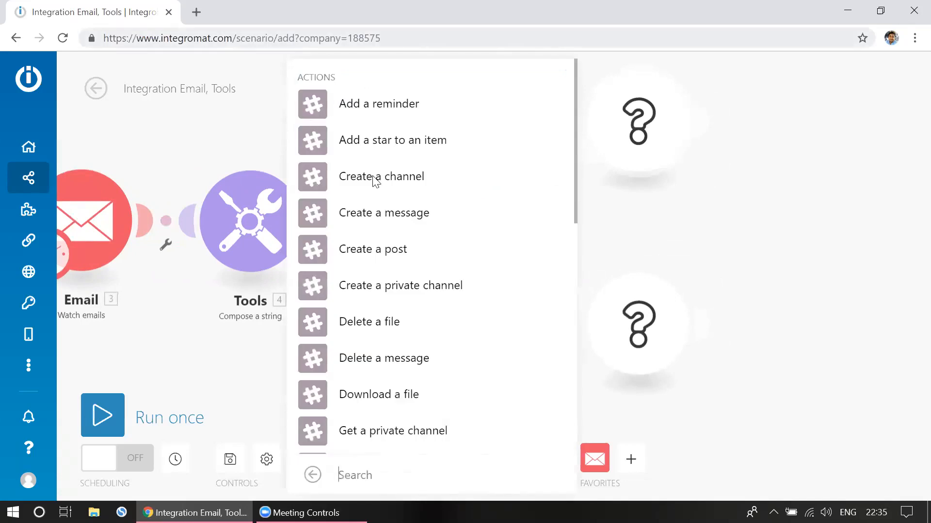
{"action": "left_click", "coordinate": [717, 111]}
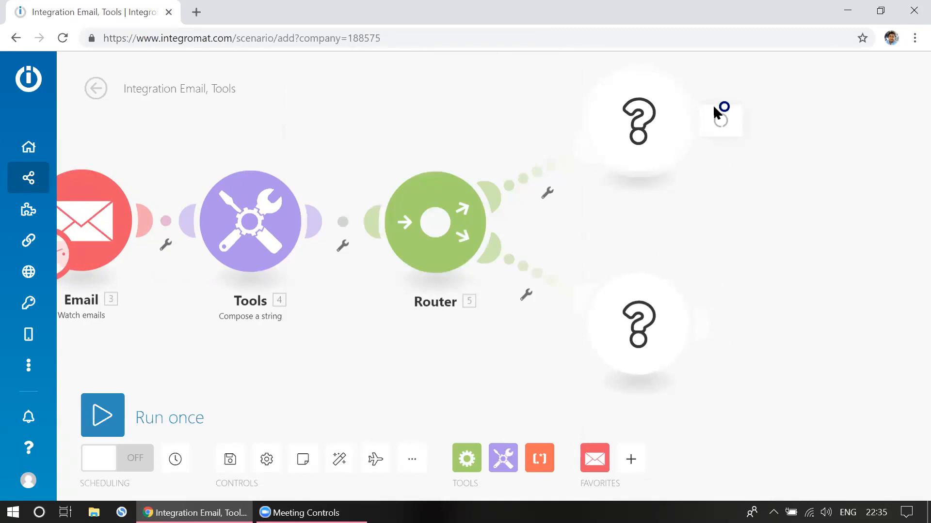
Place an Airtable "Create a record" module on the Router's lower route.
{"action": "left_click", "coordinate": [640, 314]}
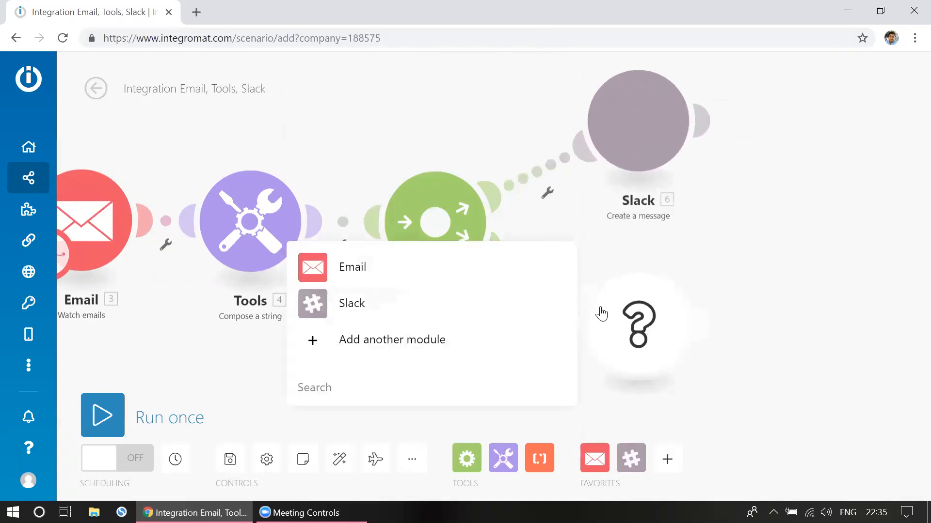
{"action": "type", "text": "airta"}
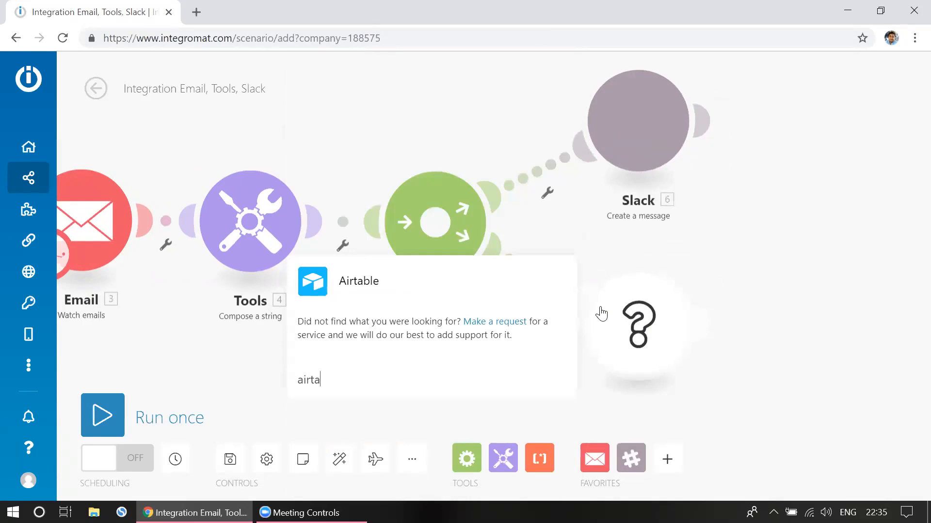
{"action": "left_click", "coordinate": [339, 271]}
{"action": "left_click", "coordinate": [388, 301]}
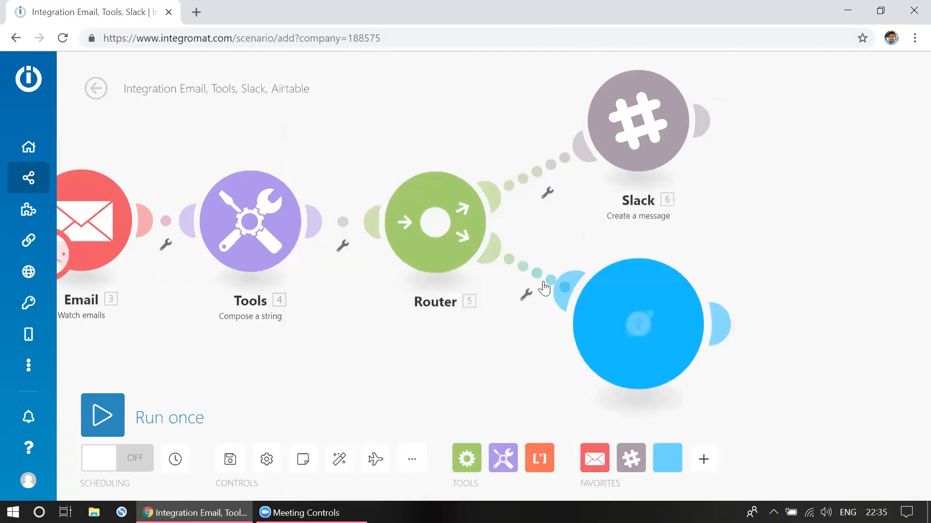
Set up a filter on the Router's Airtable route with the condition that the email Subject is equal to "abc".
{"action": "scroll", "coordinate": [843, 195], "scroll_direction": "down", "scroll_amount": 2}
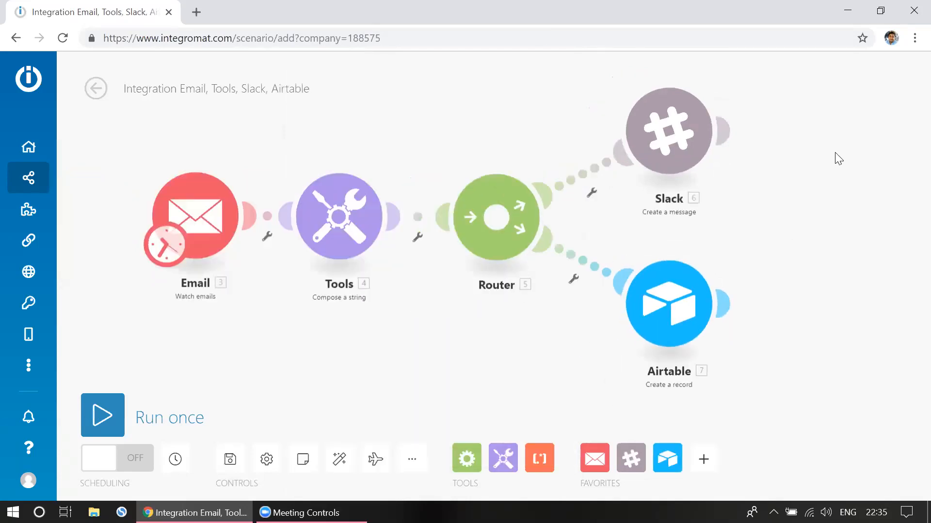
{"action": "left_click", "coordinate": [565, 239]}
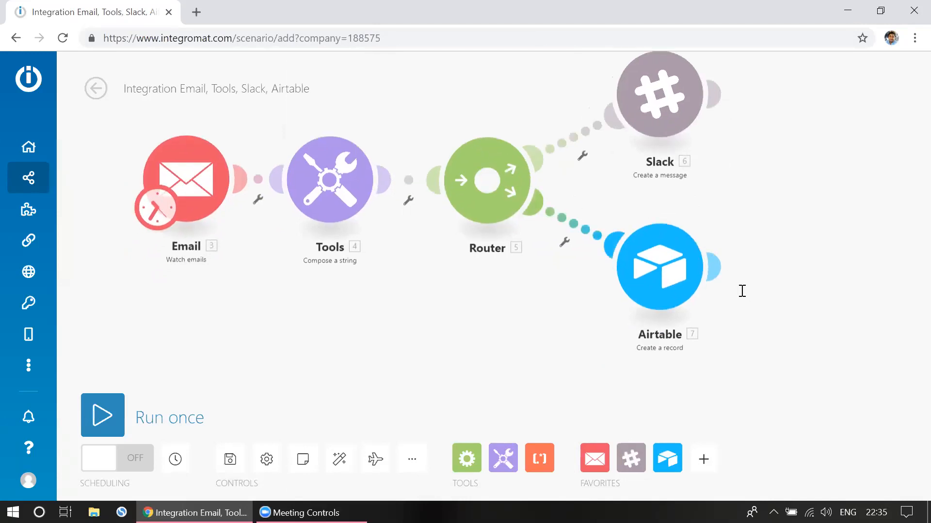
{"action": "left_click", "coordinate": [741, 291]}
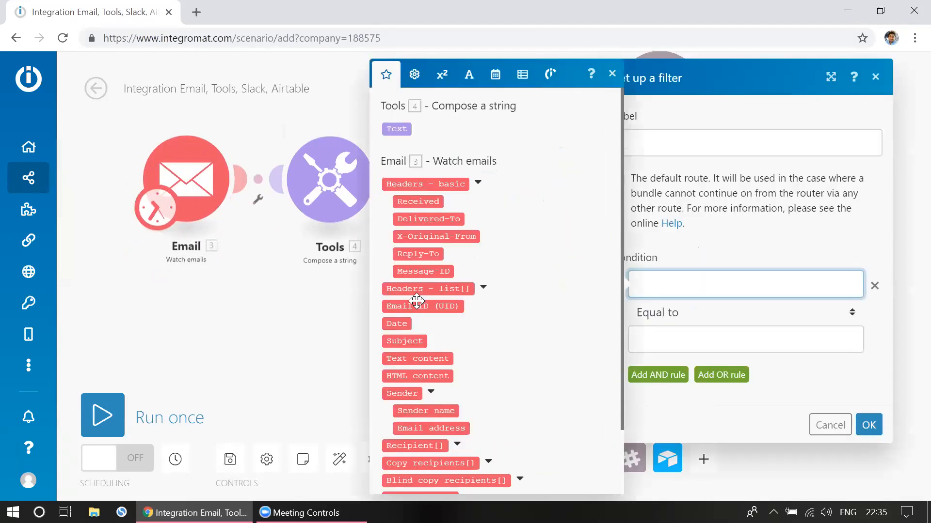
{"action": "scroll", "coordinate": [415, 285], "scroll_direction": "down", "scroll_amount": 1}
{"action": "left_click", "coordinate": [415, 285]}
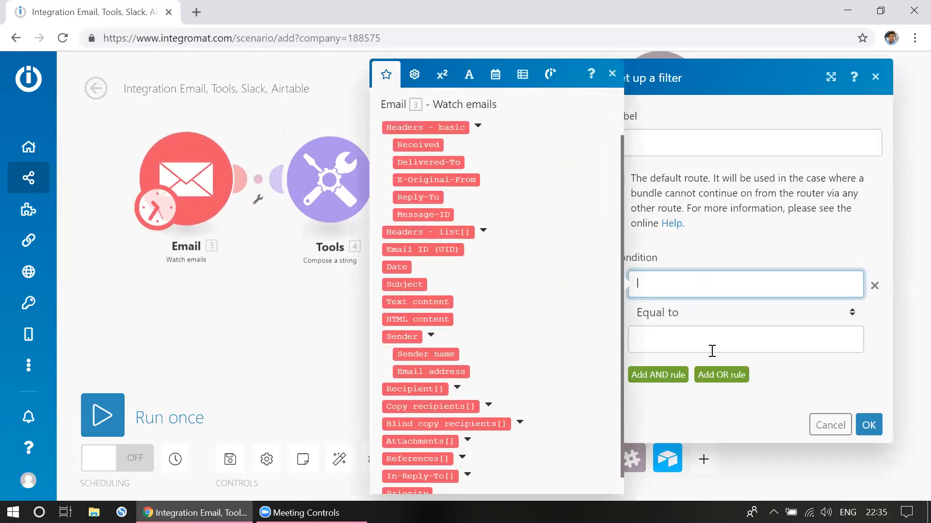
{"action": "left_click", "coordinate": [677, 344]}
{"action": "type", "text": "abc"}
{"action": "left_click", "coordinate": [870, 426]}
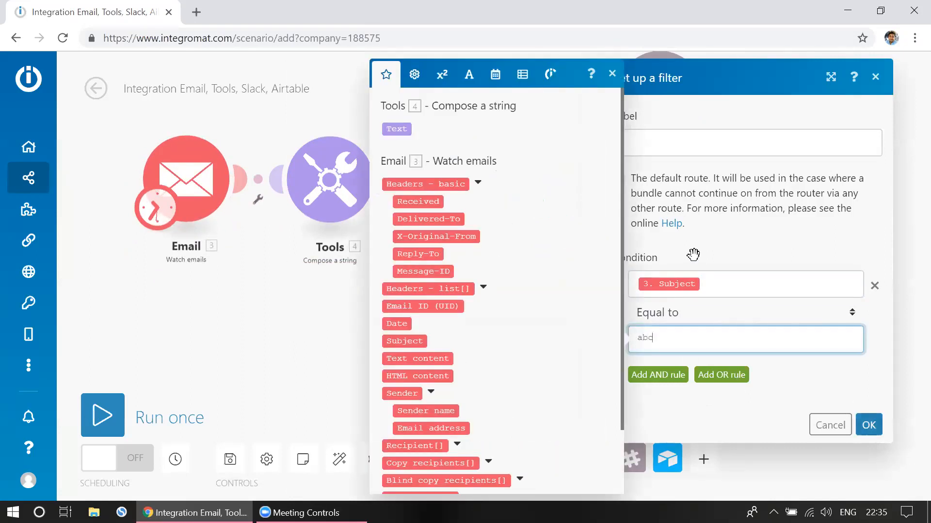
Add a third route to the Router with a ClickUp "Create Task in List" module.
{"action": "scroll", "coordinate": [799, 245], "scroll_direction": "down", "scroll_amount": 1}
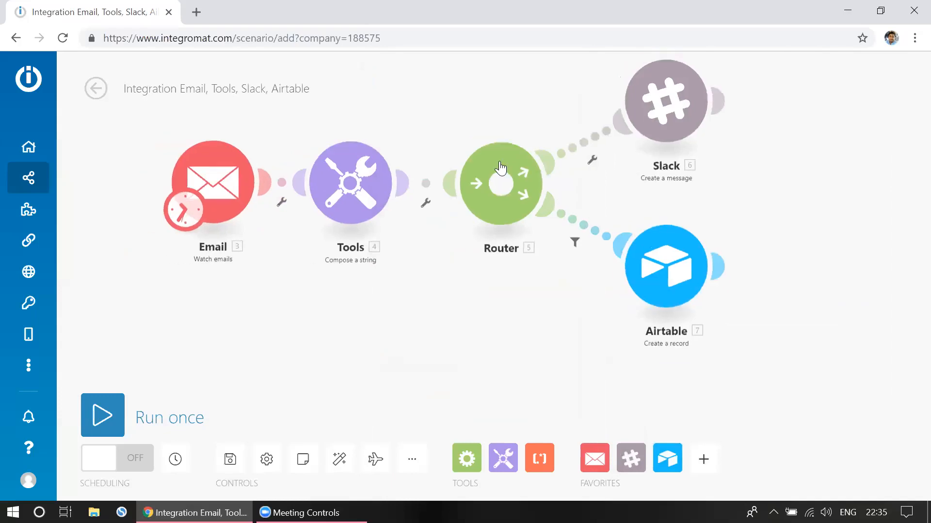
{"action": "left_click", "coordinate": [501, 168]}
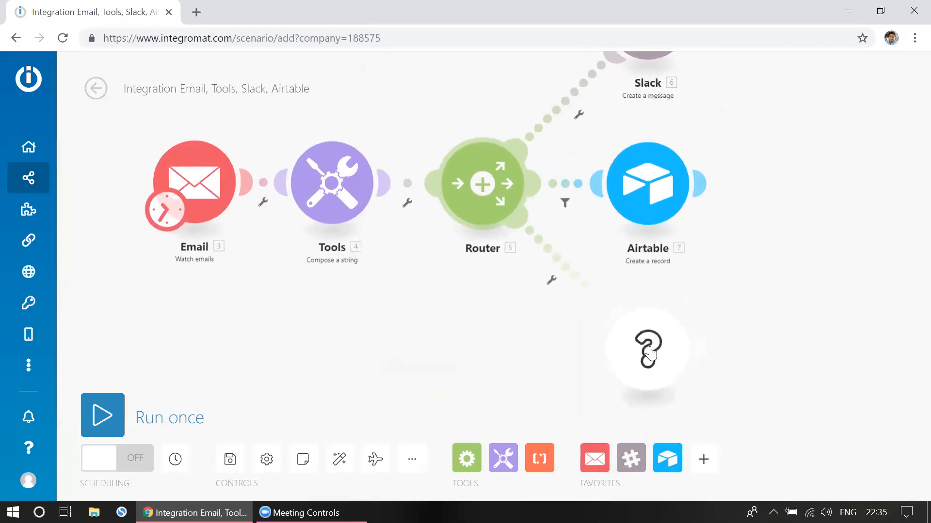
{"action": "left_click", "coordinate": [649, 351]}
{"action": "type", "text": "clic"}
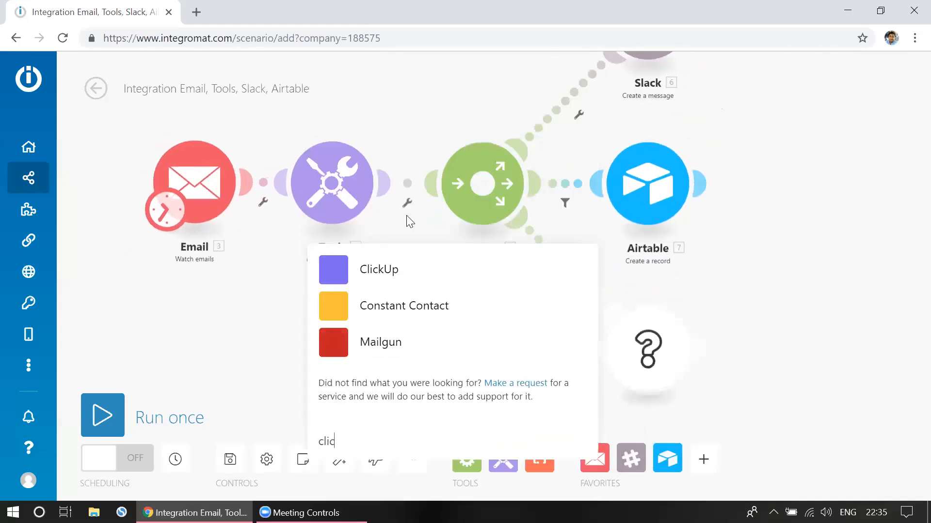
{"action": "left_click", "coordinate": [346, 280]}
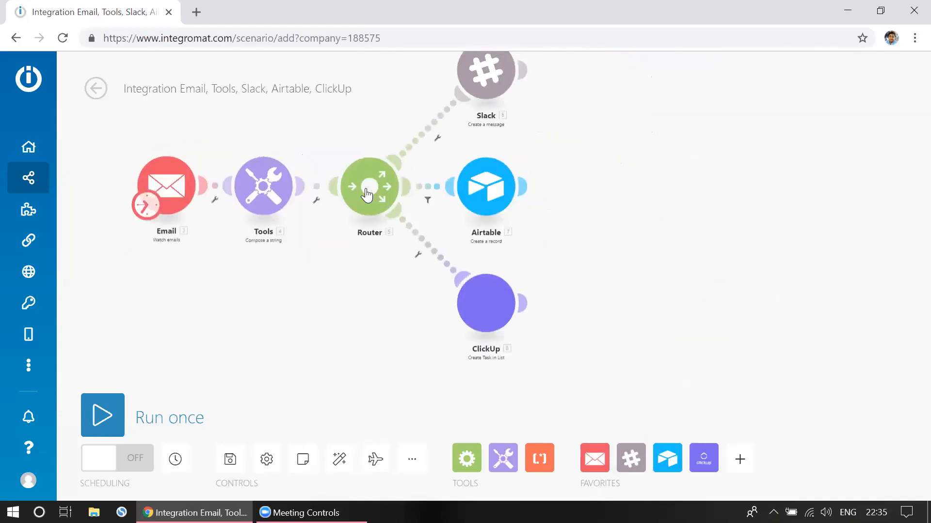
Add a fourth route to the Router with a MailChimp "Add/Update a subscriber" module.
{"action": "left_click", "coordinate": [425, 219]}
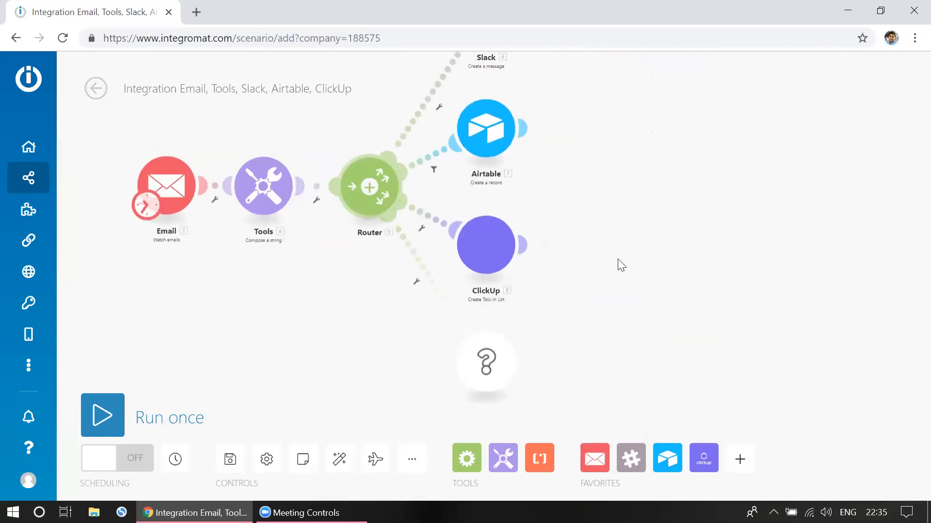
{"action": "scroll", "coordinate": [620, 259], "scroll_direction": "up", "scroll_amount": 1}
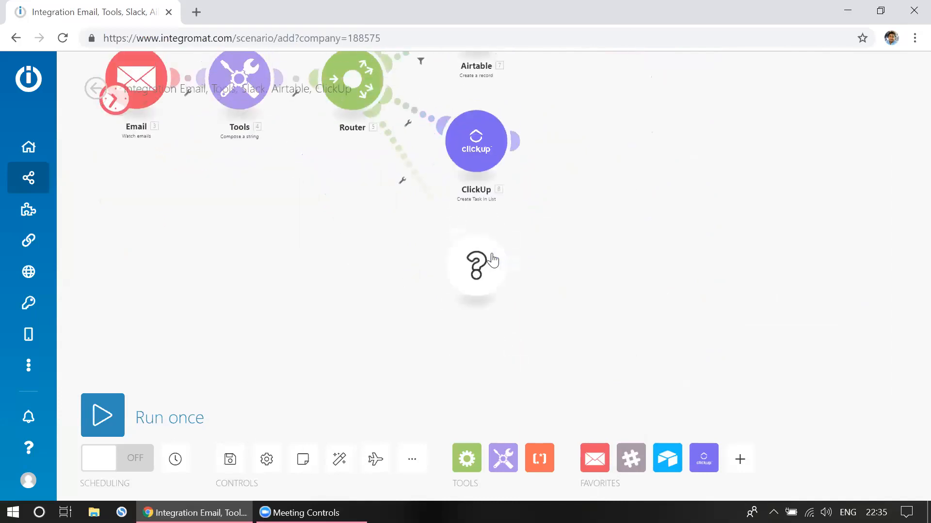
{"action": "left_click", "coordinate": [492, 260]}
{"action": "type", "text": "mail"}
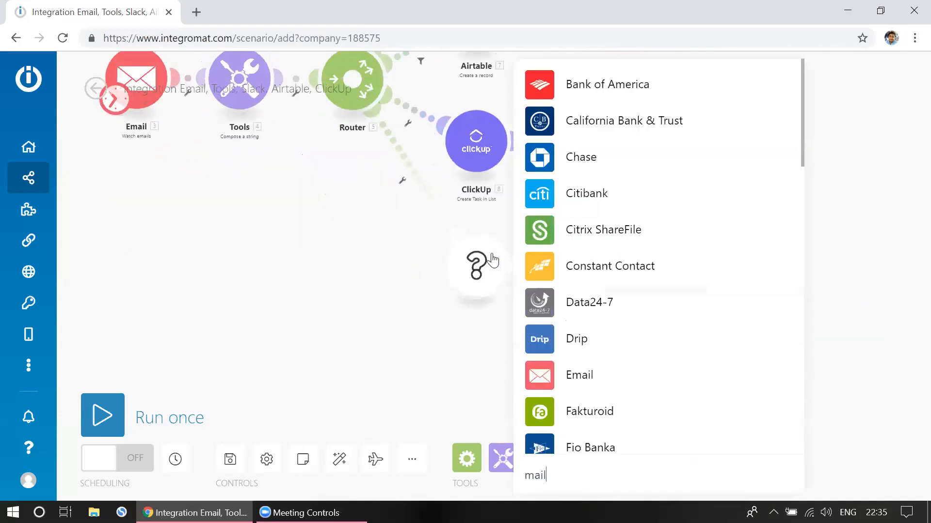
{"action": "type", "text": "ch"}
{"action": "left_click", "coordinate": [554, 237]}
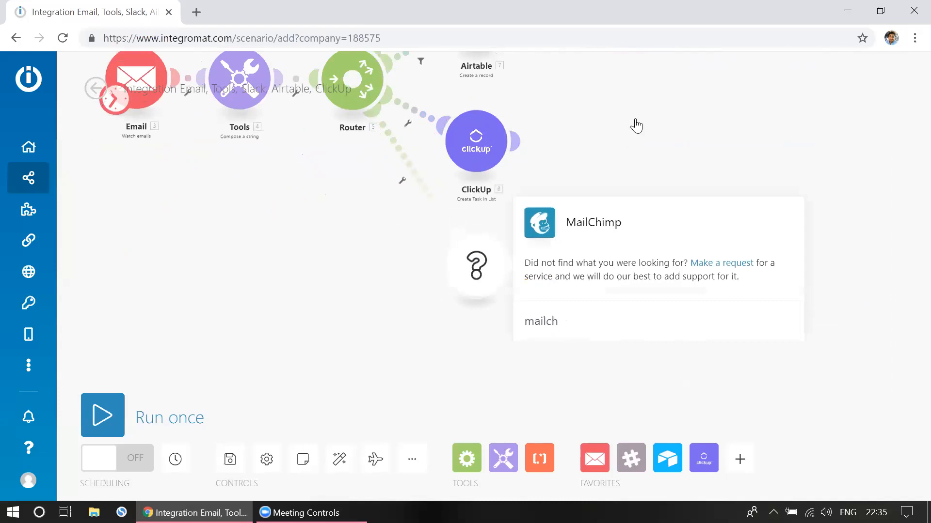
{"action": "left_click", "coordinate": [638, 127]}
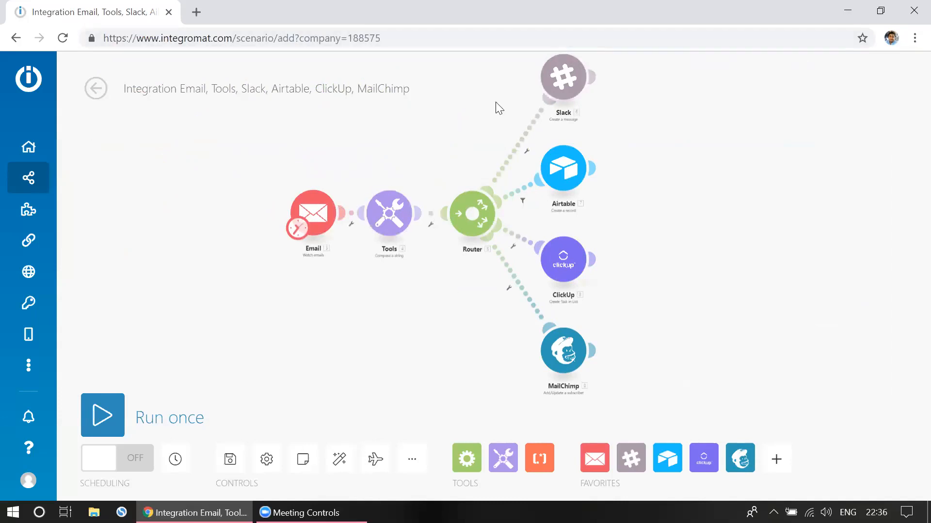
Add an error handler with the Ignore directive to the MailChimp module.
{"action": "mouse_move", "coordinate": [576, 166]}
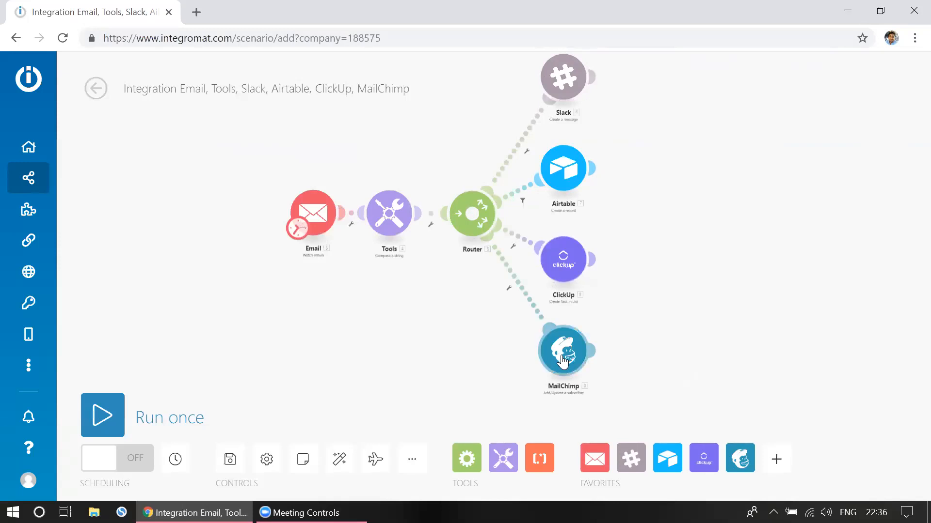
{"action": "scroll", "coordinate": [650, 308], "scroll_direction": "up", "scroll_amount": 2}
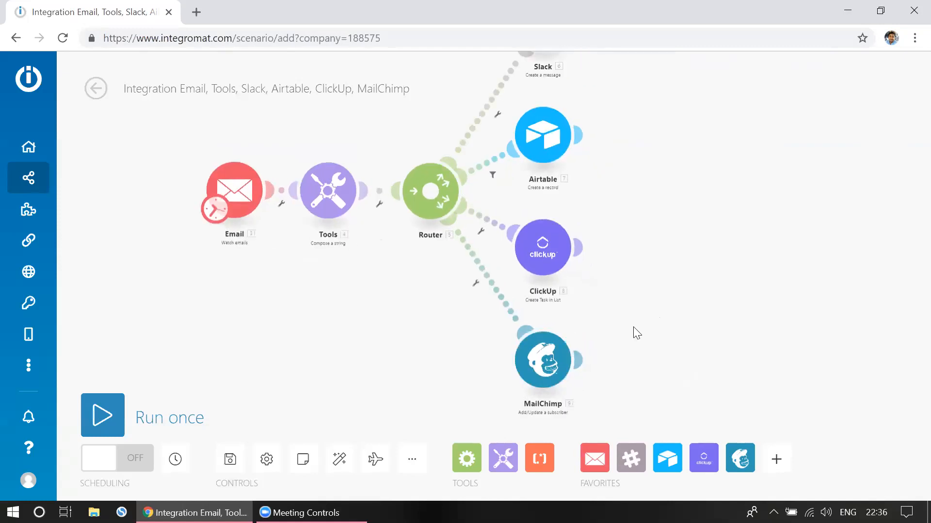
{"action": "scroll", "coordinate": [631, 232], "scroll_direction": "down", "scroll_amount": 2}
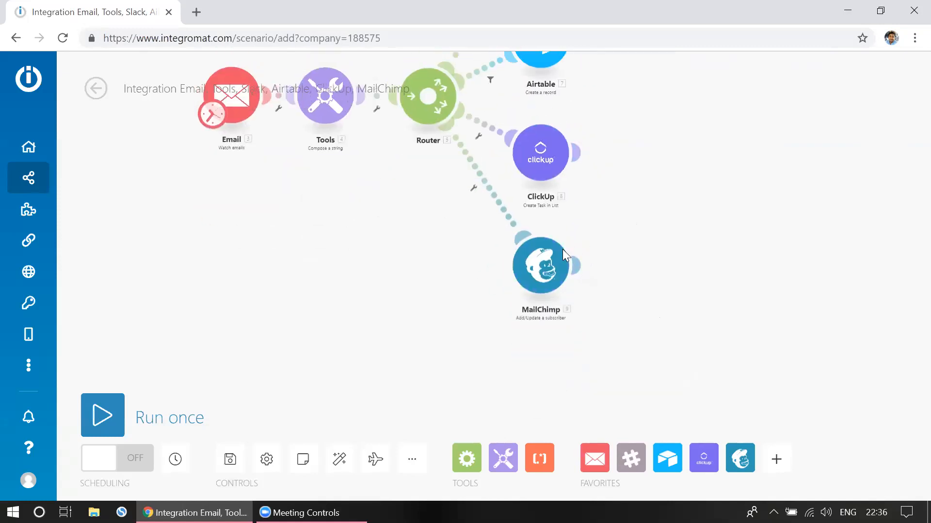
{"action": "right_click", "coordinate": [541, 262]}
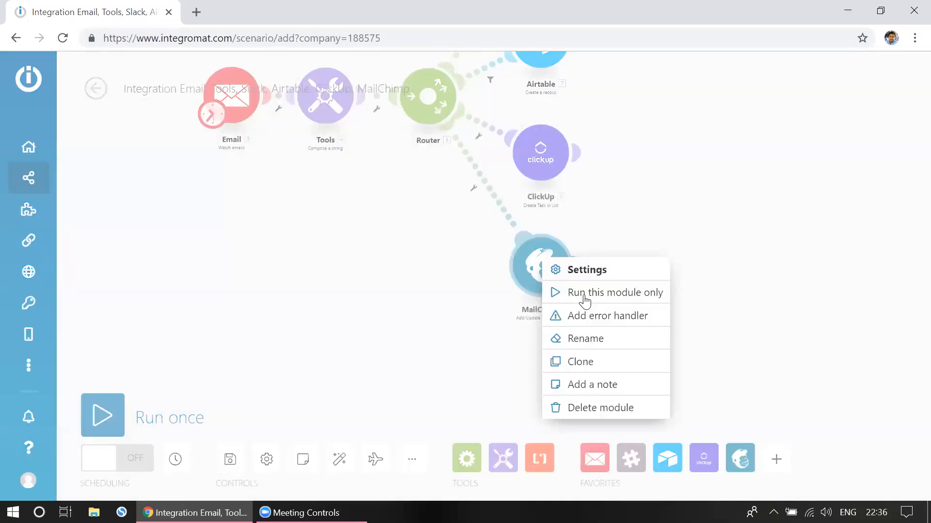
{"action": "left_click", "coordinate": [592, 320]}
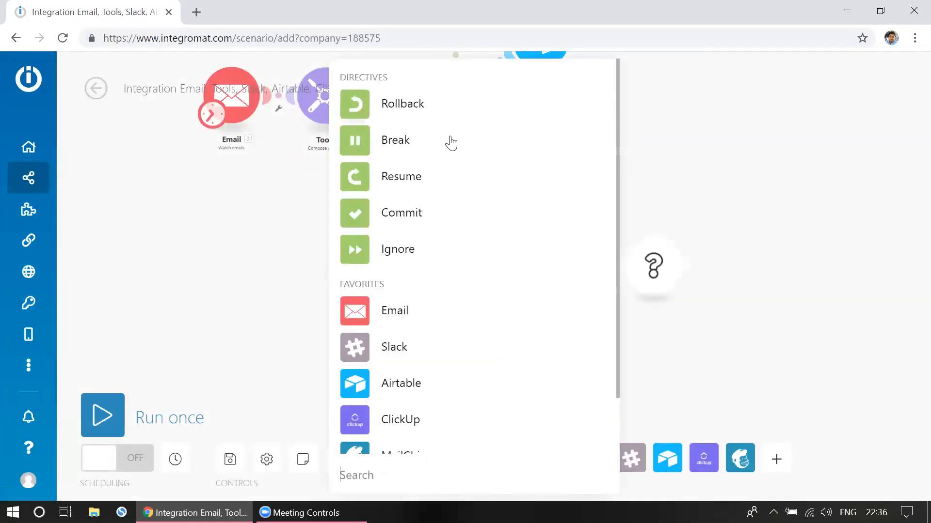
{"action": "left_click", "coordinate": [359, 254]}
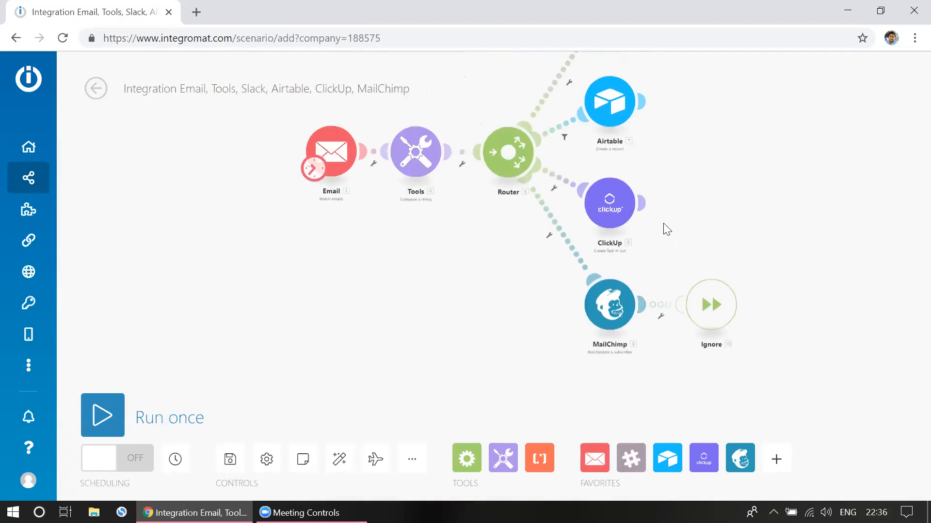
Open the Email trigger's schedule settings and examine the available options for when the scenario runs.
{"action": "scroll", "coordinate": [314, 173], "scroll_direction": "up", "scroll_amount": 3}
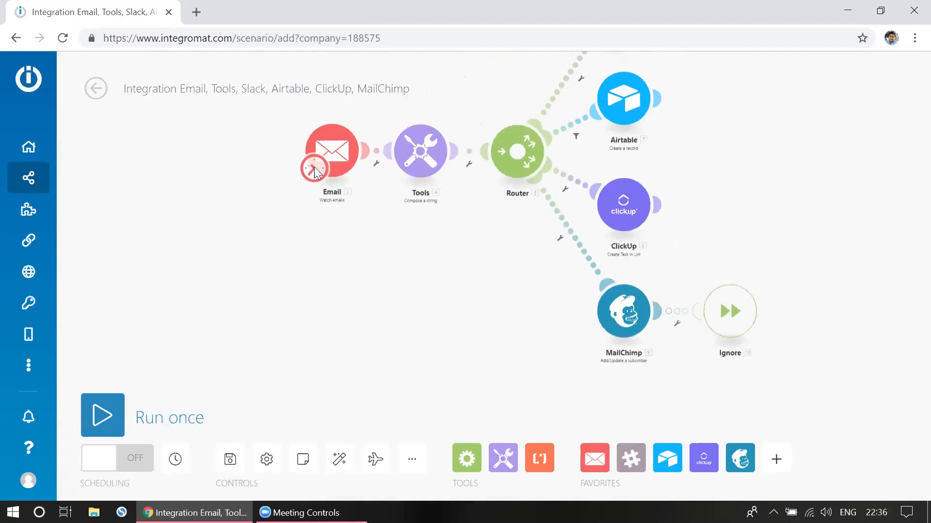
{"action": "left_click", "coordinate": [314, 173]}
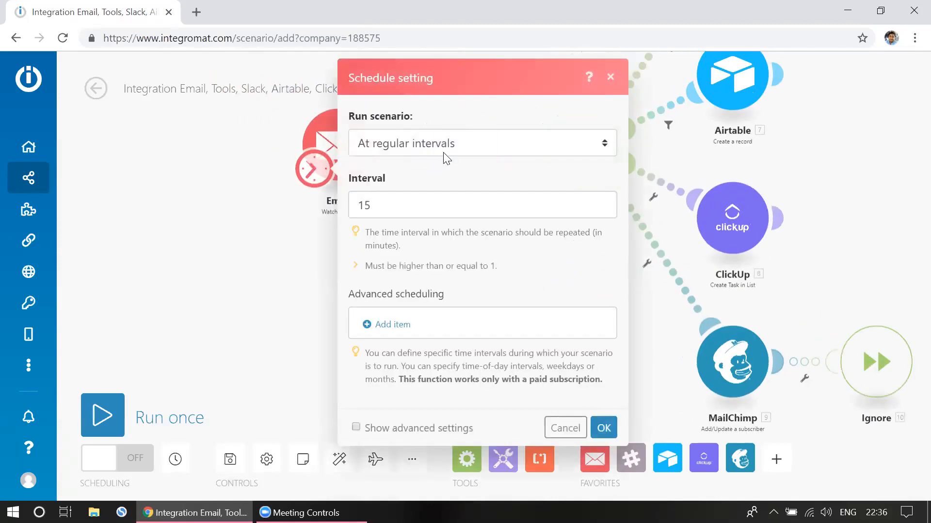
{"action": "left_click", "coordinate": [405, 153]}
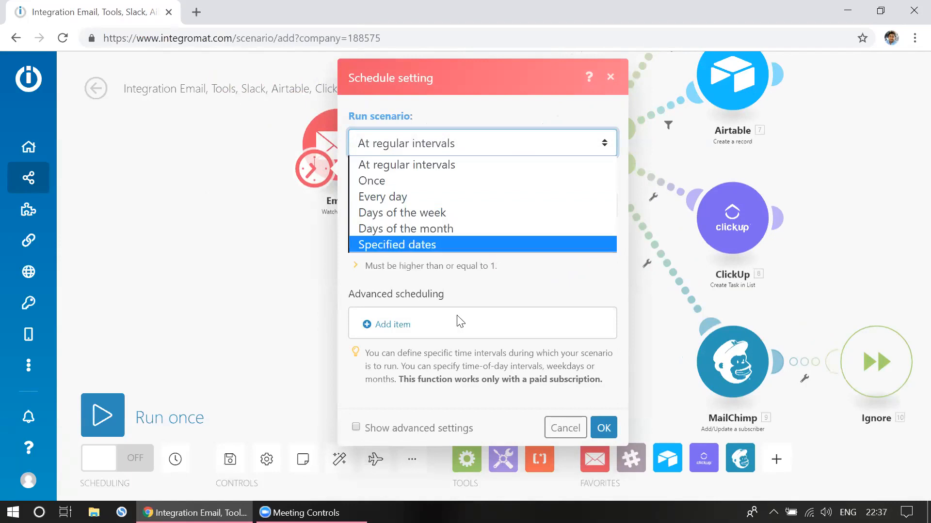
{"action": "left_click", "coordinate": [376, 324]}
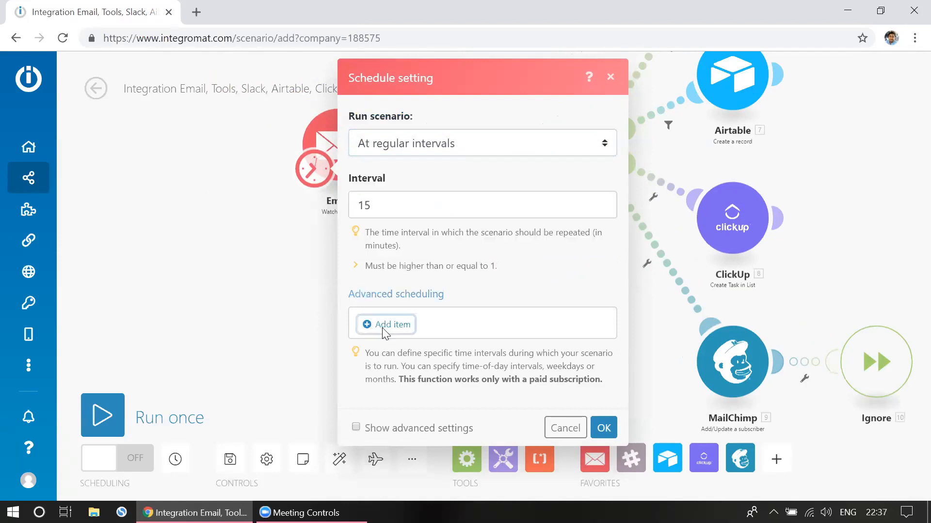
Examine the time, day and month options of an advanced scheduling item, discard it and accept the schedule settings.
{"action": "left_click", "coordinate": [382, 328]}
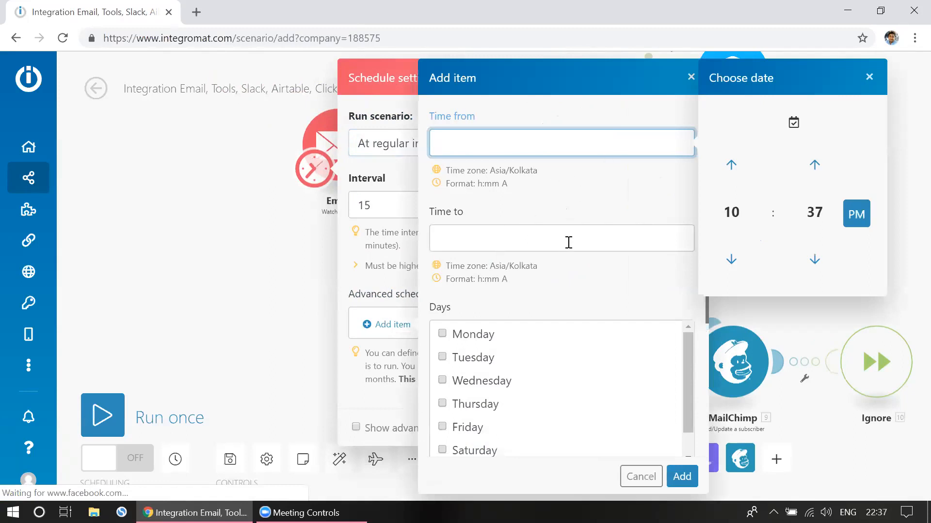
{"action": "scroll", "coordinate": [566, 245], "scroll_direction": "down", "scroll_amount": 2}
{"action": "scroll", "coordinate": [527, 255], "scroll_direction": "down", "scroll_amount": 1}
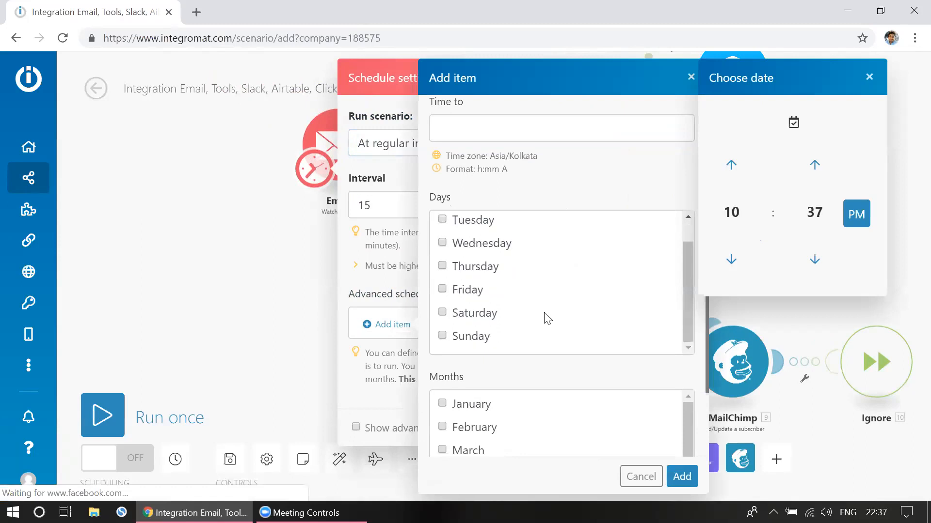
{"action": "scroll", "coordinate": [578, 375], "scroll_direction": "down", "scroll_amount": 2}
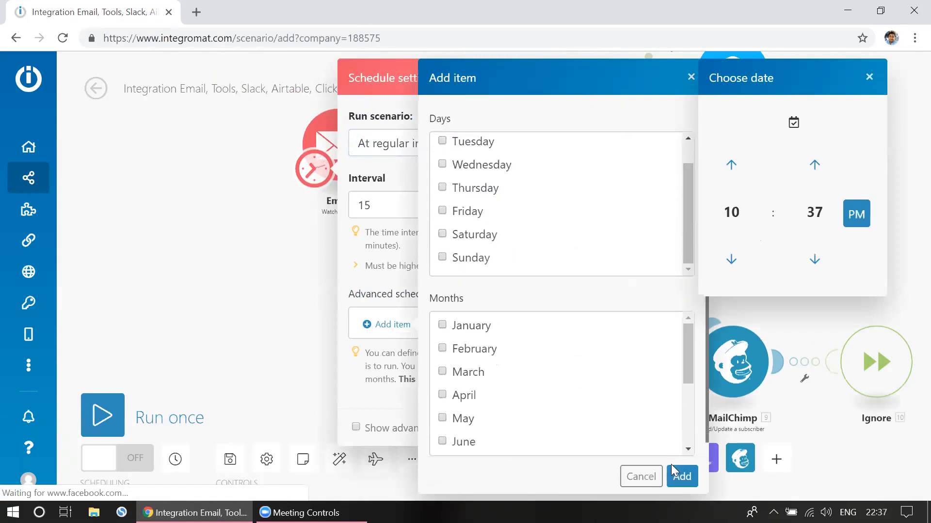
{"action": "left_click", "coordinate": [641, 477]}
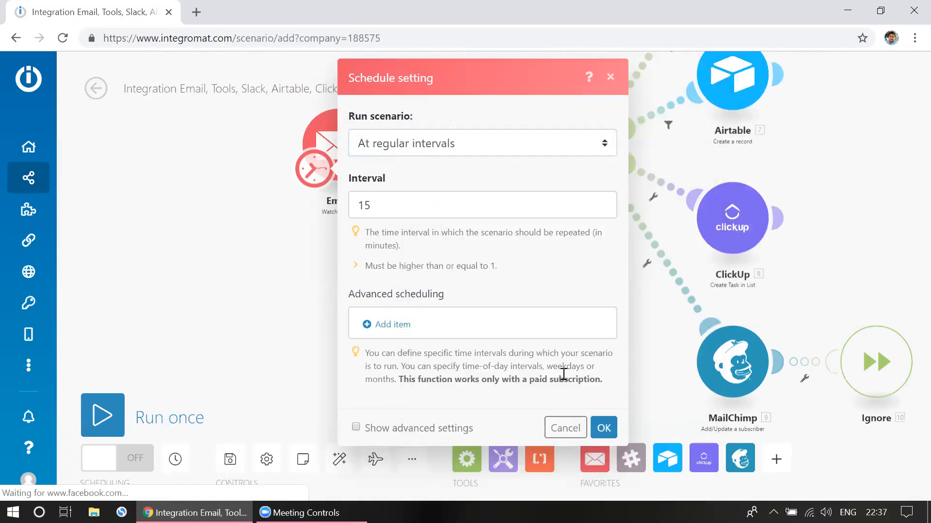
{"action": "left_click", "coordinate": [604, 427]}
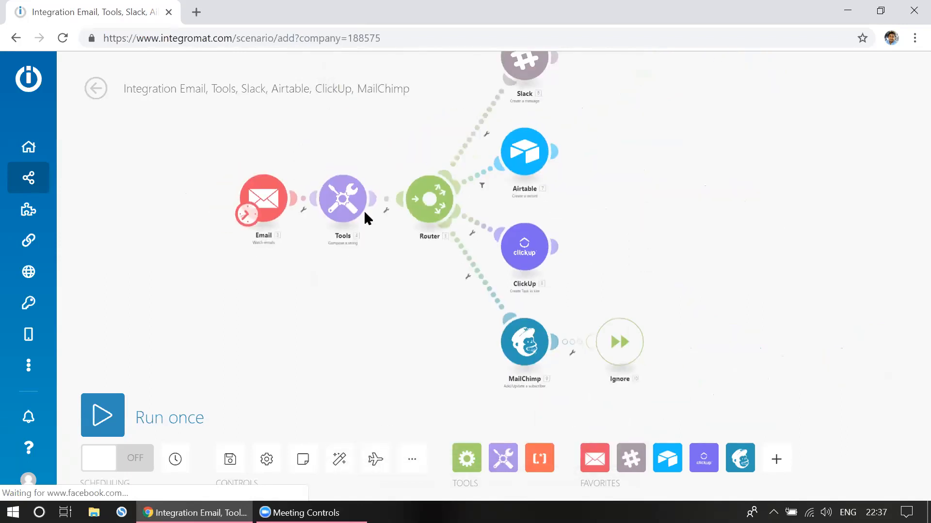
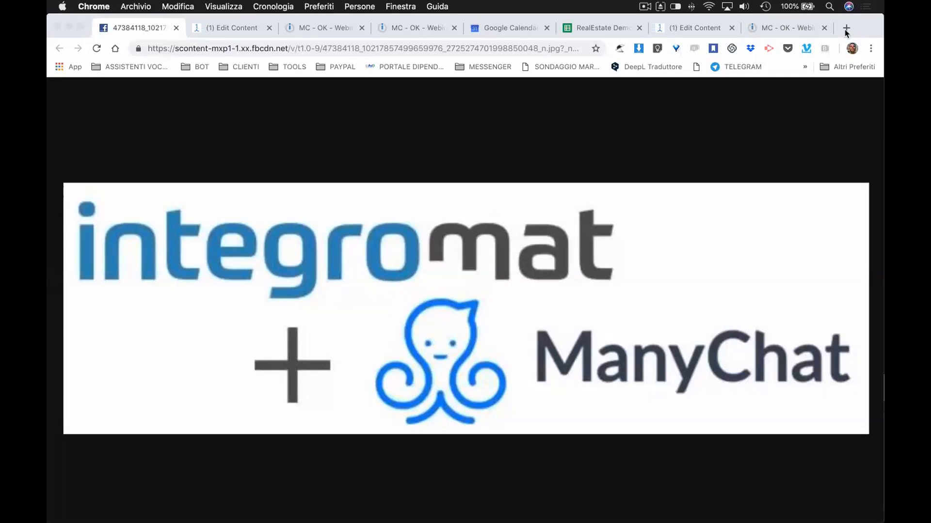
View the Integromat scenarios "MC - OK - Webinar - Booking Request" and "MC - OK - Webinar - Response to user".
{"action": "left_click", "coordinate": [329, 29]}
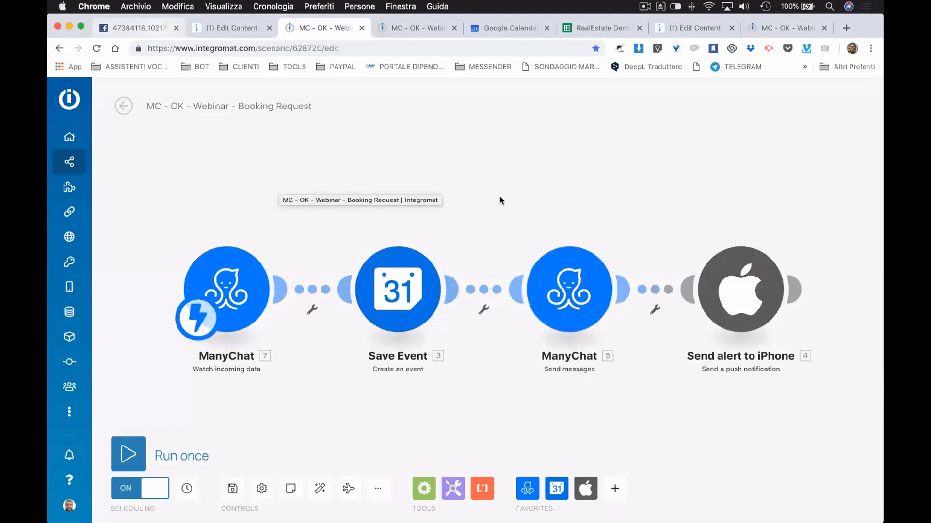
{"action": "left_click", "coordinate": [420, 28]}
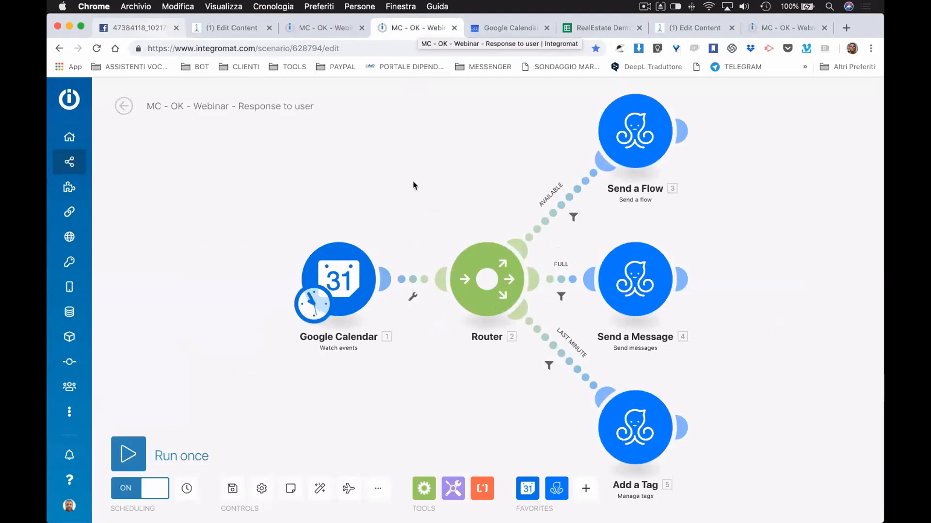
Switch to the ManyChat booking flow and examine its steps from the starting message through to Trigger Integromat.
{"action": "left_click", "coordinate": [235, 29]}
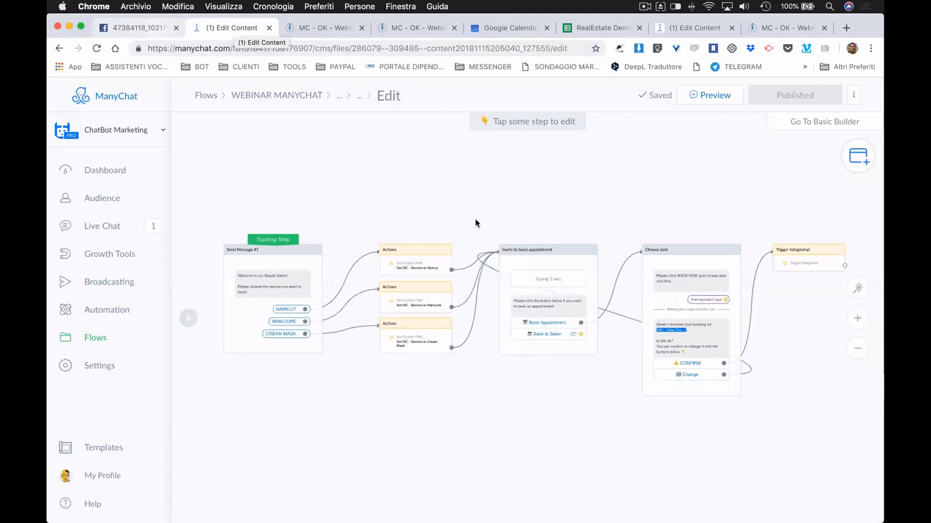
{"action": "scroll", "coordinate": [405, 218], "scroll_direction": "up", "scroll_amount": 5}
{"action": "left_click_drag", "start_coordinate": [357, 222], "coordinate": [460, 183]}
{"action": "scroll", "coordinate": [507, 177], "scroll_direction": "up", "scroll_amount": 2}
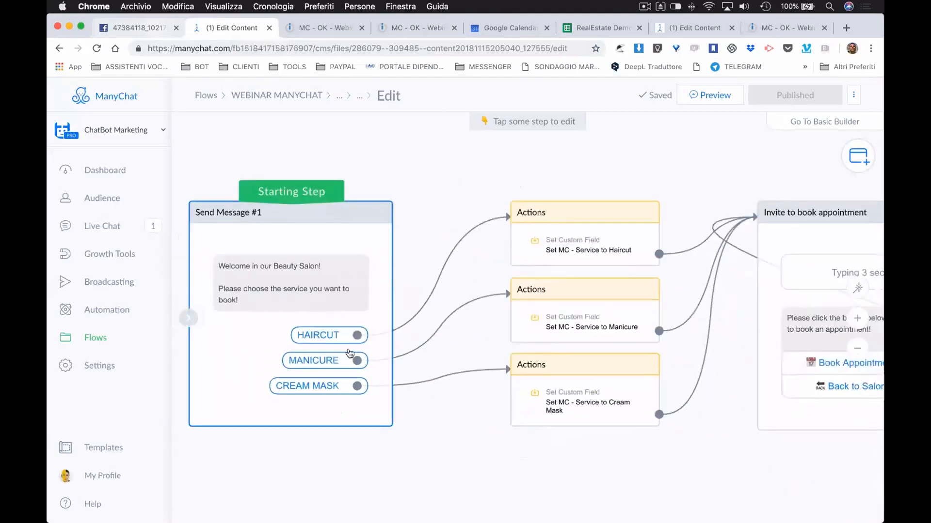
{"action": "left_click_drag", "start_coordinate": [553, 444], "coordinate": [434, 446]}
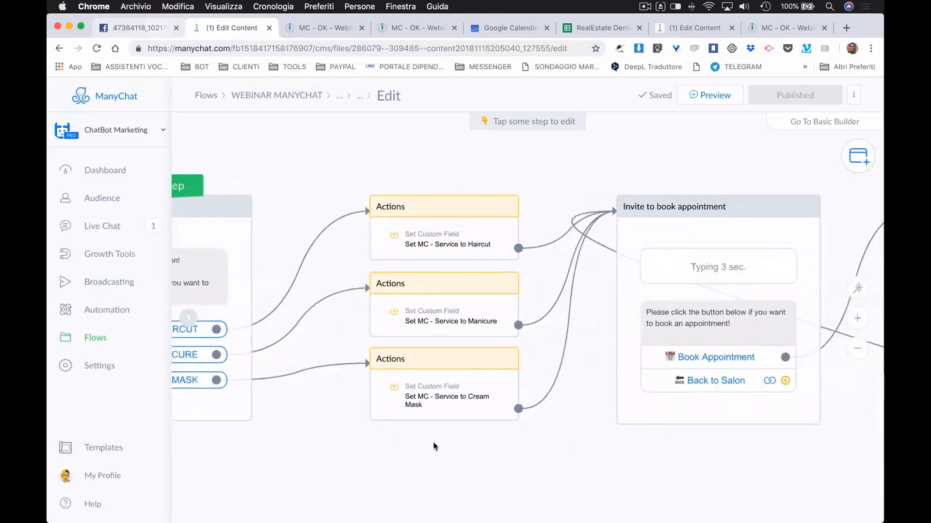
{"action": "left_click_drag", "start_coordinate": [686, 445], "coordinate": [318, 405]}
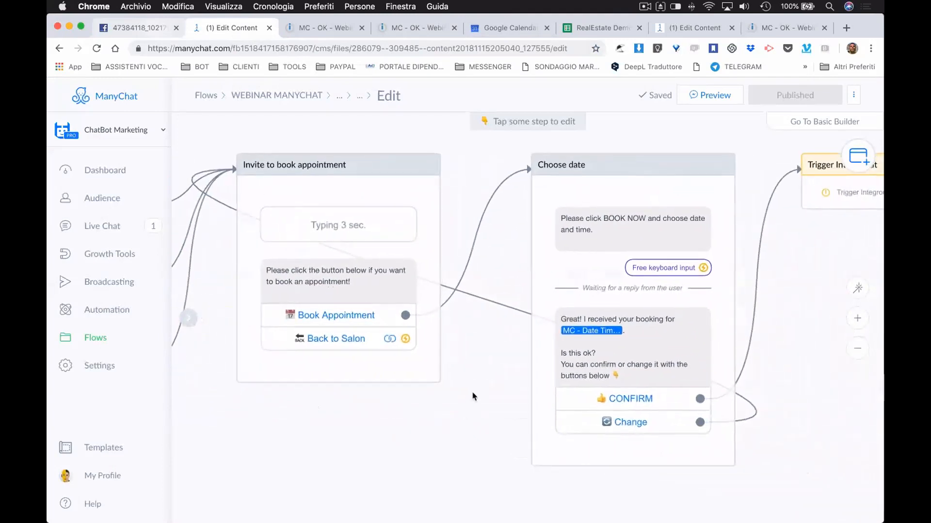
{"action": "left_click_drag", "start_coordinate": [476, 387], "coordinate": [332, 361]}
{"action": "left_click_drag", "start_coordinate": [706, 334], "coordinate": [596, 316]}
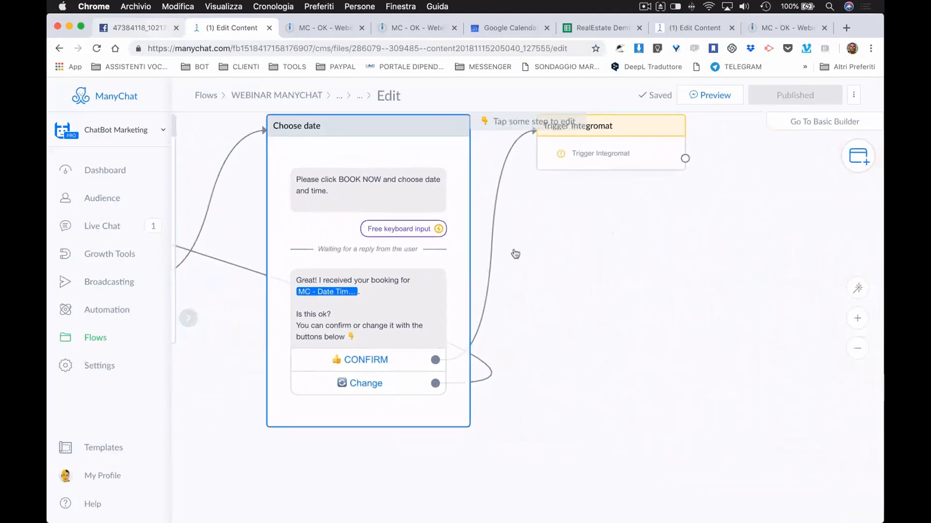
{"action": "left_click_drag", "start_coordinate": [573, 254], "coordinate": [570, 277]}
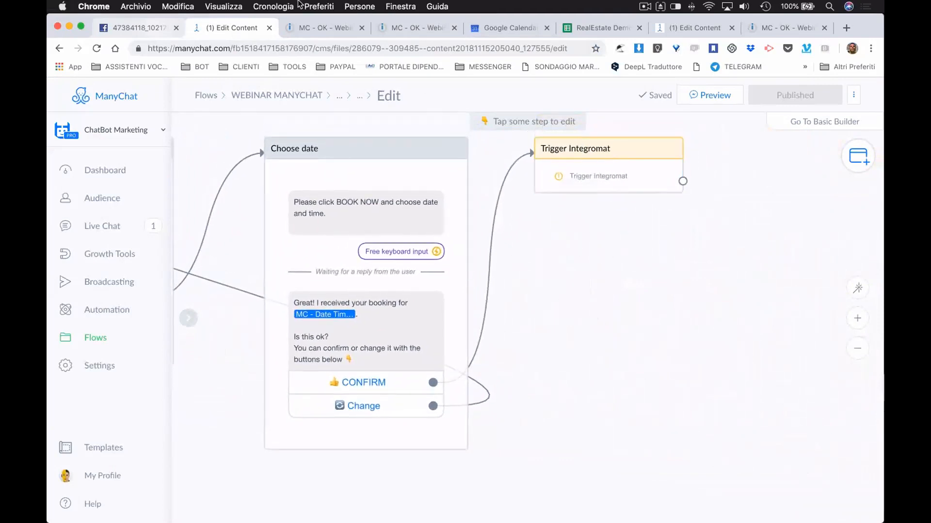
In the Booking Request scenario, show the webhook address of the ManyChat "Watch incoming data" module, examine the webhook note and close the settings.
{"action": "left_click", "coordinate": [323, 29]}
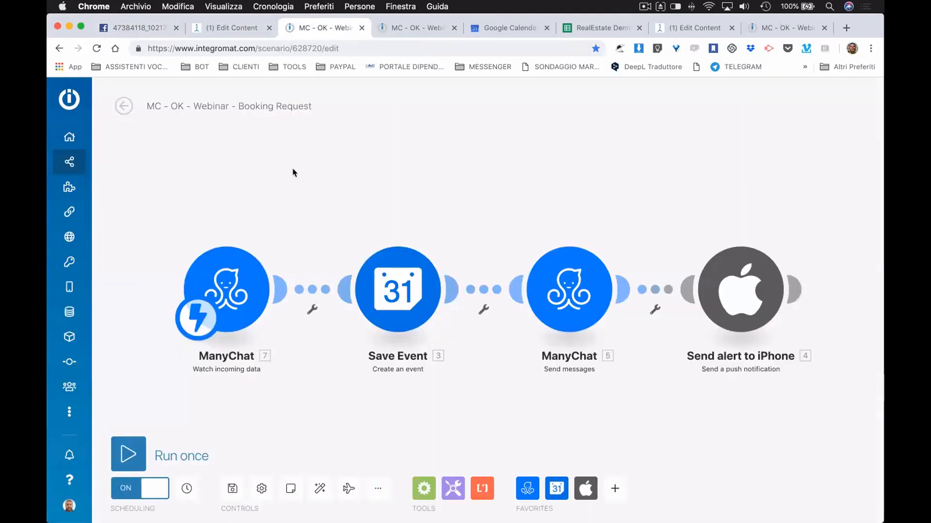
{"action": "left_click", "coordinate": [227, 287]}
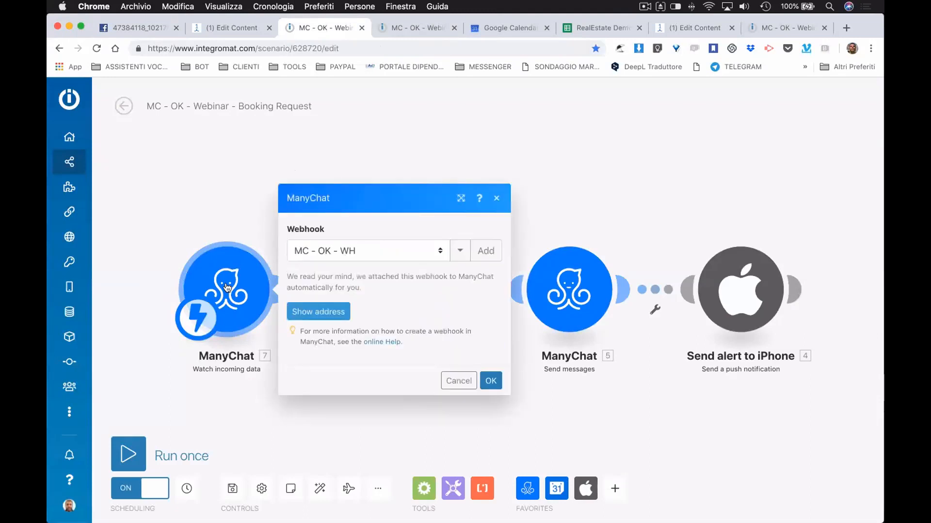
{"action": "left_click", "coordinate": [319, 313]}
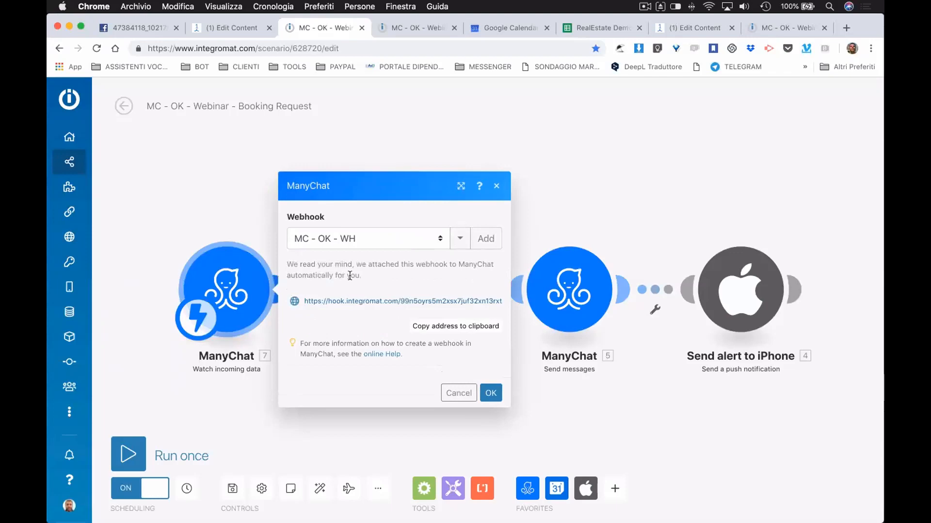
{"action": "scroll", "coordinate": [345, 272], "scroll_direction": "up", "scroll_amount": 5}
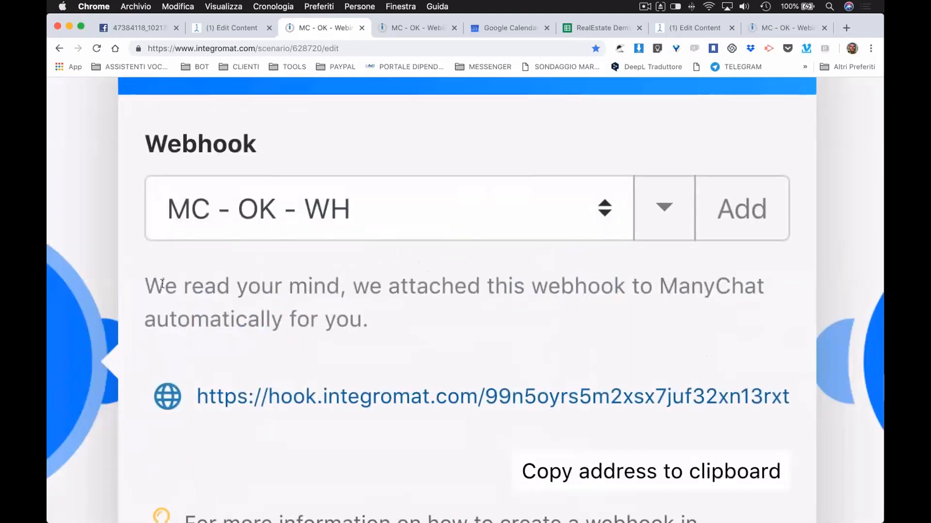
{"action": "left_click_drag", "start_coordinate": [149, 286], "coordinate": [612, 320]}
{"action": "left_click", "coordinate": [612, 320]}
{"action": "right_click", "coordinate": [683, 327]}
{"action": "left_click", "coordinate": [678, 330]}
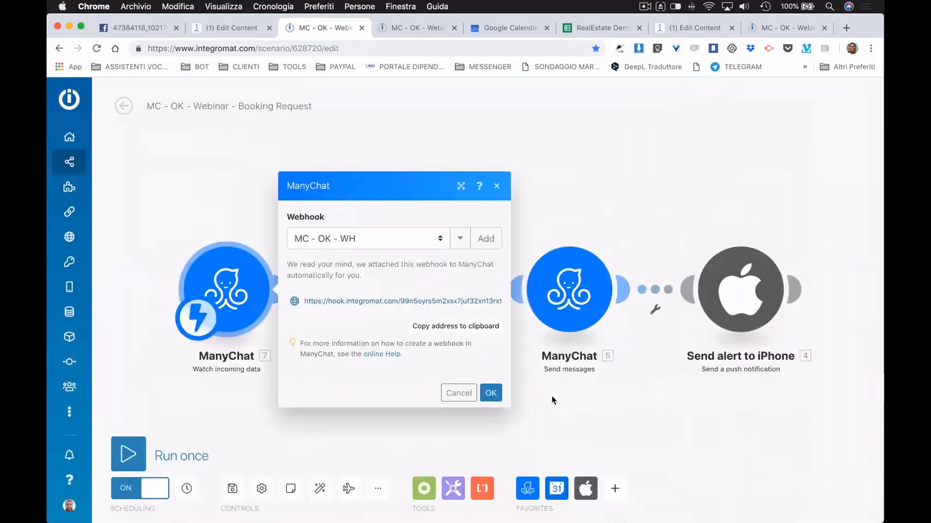
{"action": "left_click", "coordinate": [492, 391]}
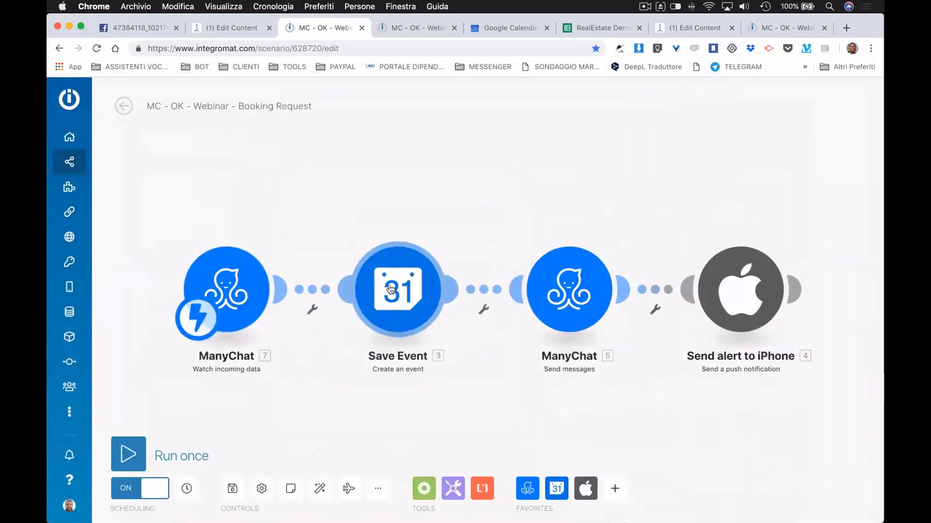
Open the Save Event module's settings and keep MC - Webinar Appointment as the calendar.
{"action": "left_click", "coordinate": [390, 289]}
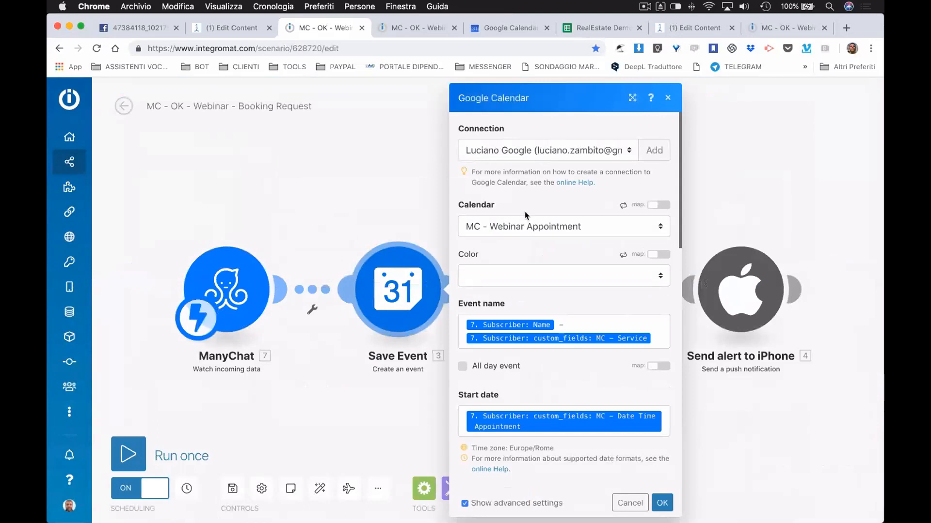
{"action": "left_click", "coordinate": [530, 226]}
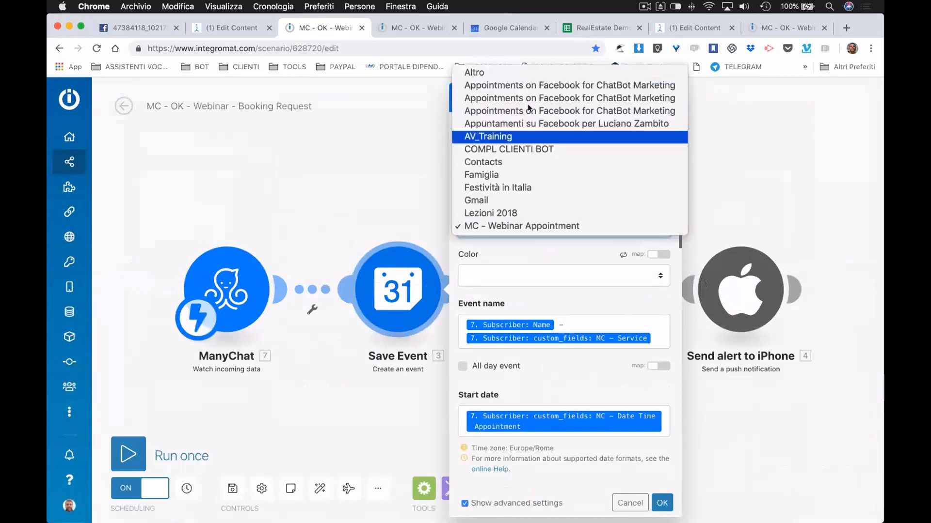
{"action": "left_click", "coordinate": [534, 230]}
Examine the Save Event name, start date, one-hour addHours end date and description mappings, and accept the settings.
{"action": "scroll", "coordinate": [483, 197], "scroll_direction": "down", "scroll_amount": 2}
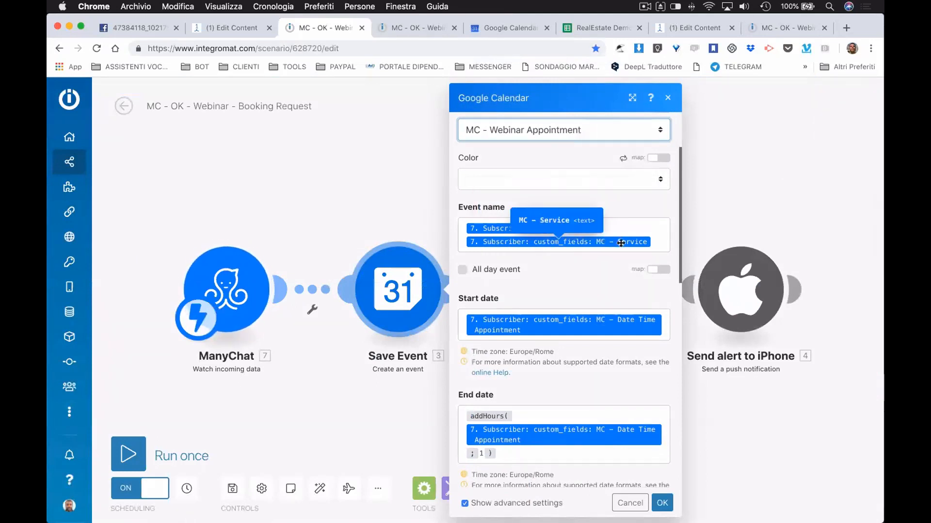
{"action": "scroll", "coordinate": [558, 285], "scroll_direction": "down", "scroll_amount": 3}
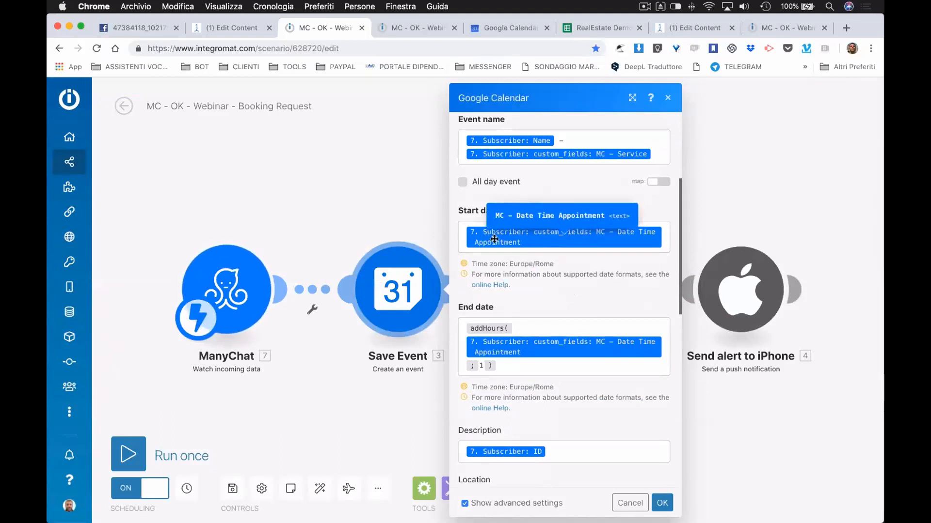
{"action": "scroll", "coordinate": [597, 286], "scroll_direction": "down", "scroll_amount": 3}
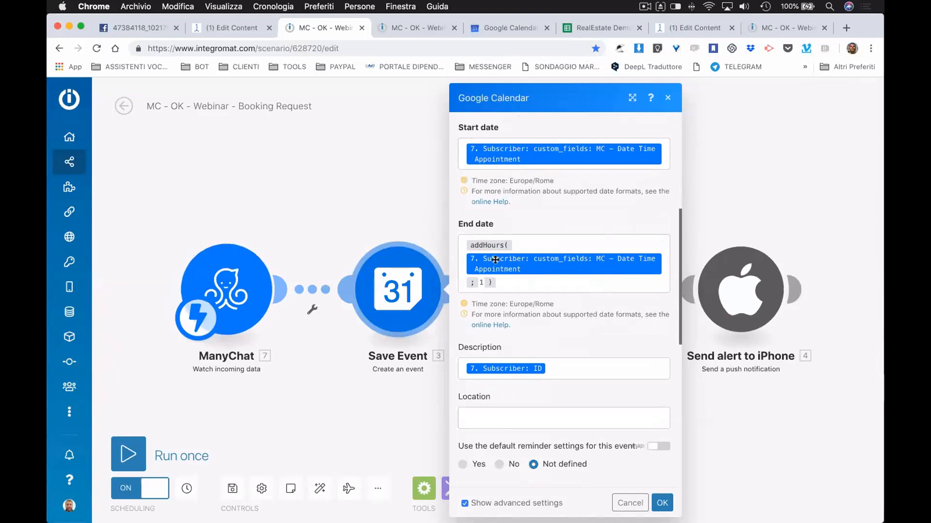
{"action": "left_click", "coordinate": [480, 283]}
{"action": "type", "text": "1"}
{"action": "scroll", "coordinate": [592, 317], "scroll_direction": "down", "scroll_amount": 3}
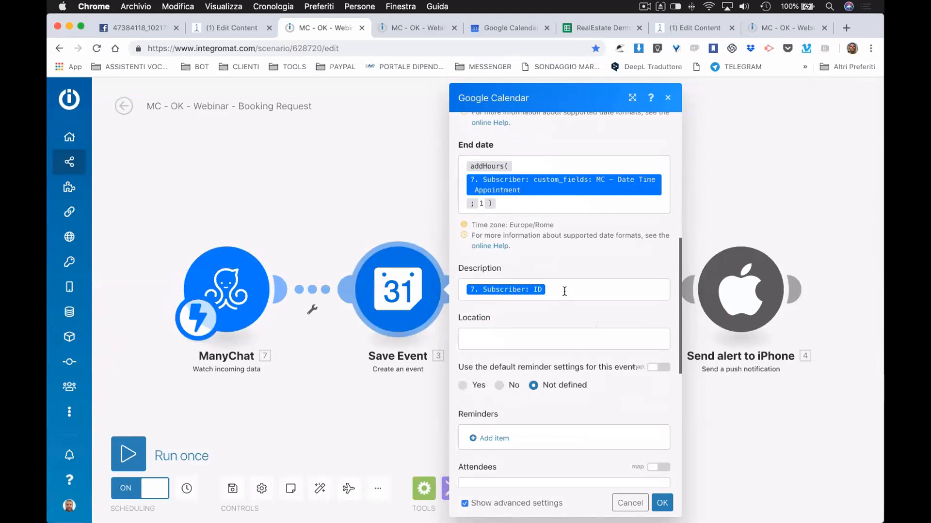
{"action": "left_click", "coordinate": [662, 502]}
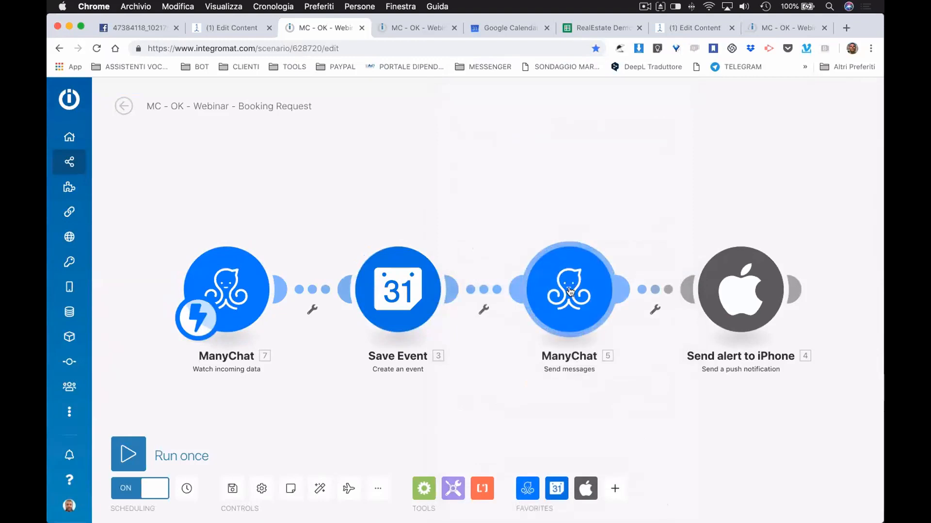
Open the booking thank-you message in the ManyChat "Send messages" module, examine its type options and text, and keep the Text type.
{"action": "left_click", "coordinate": [570, 292]}
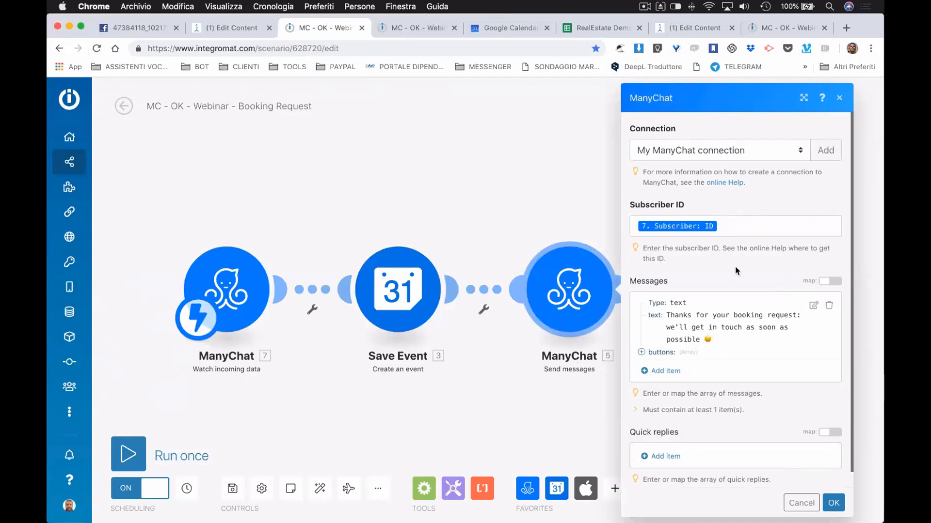
{"action": "scroll", "coordinate": [736, 270], "scroll_direction": "down", "scroll_amount": 1}
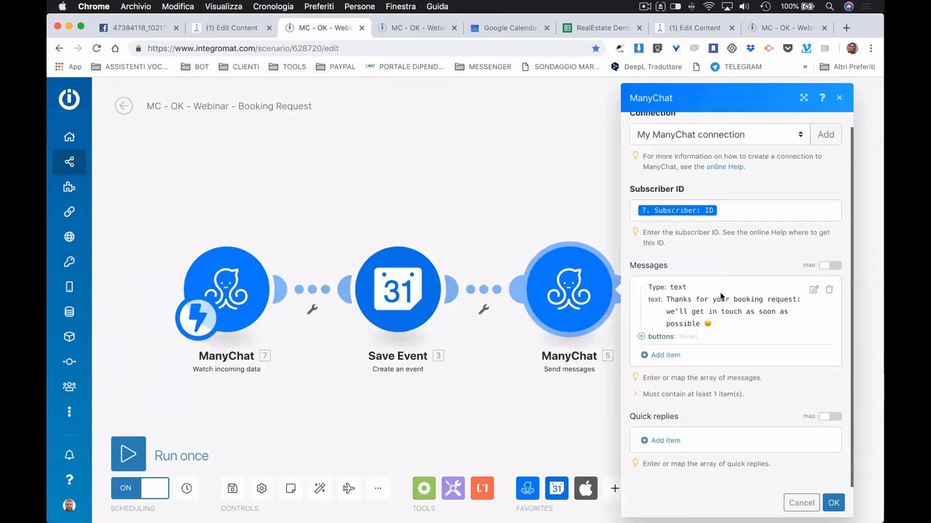
{"action": "left_click", "coordinate": [816, 292]}
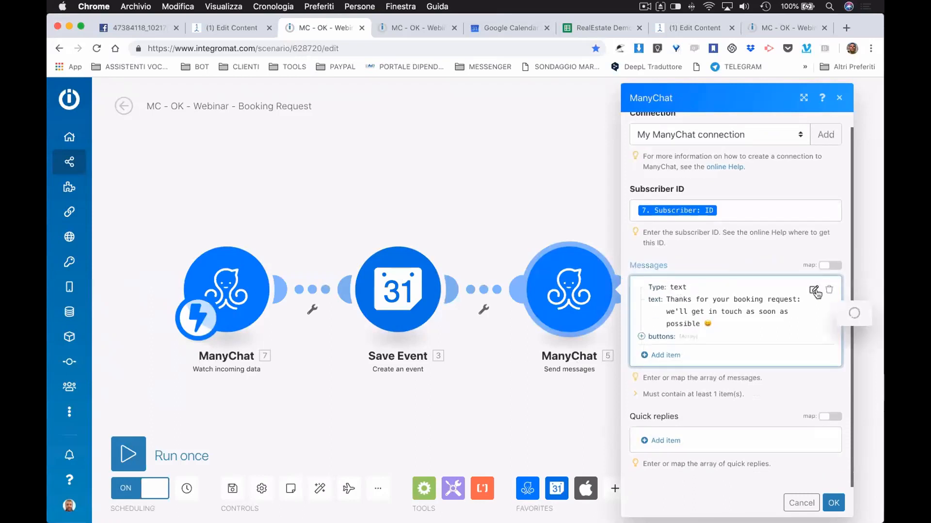
{"action": "left_click", "coordinate": [507, 216]}
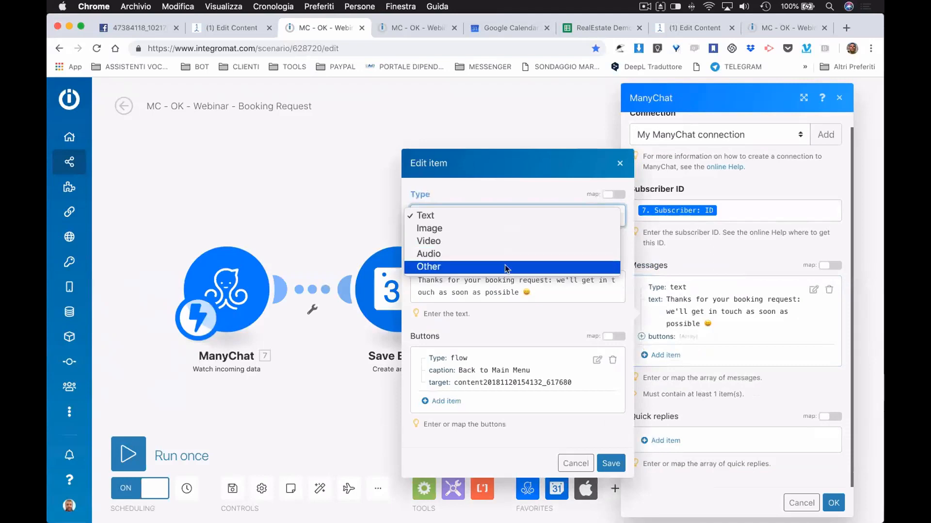
{"action": "left_click", "coordinate": [518, 215]}
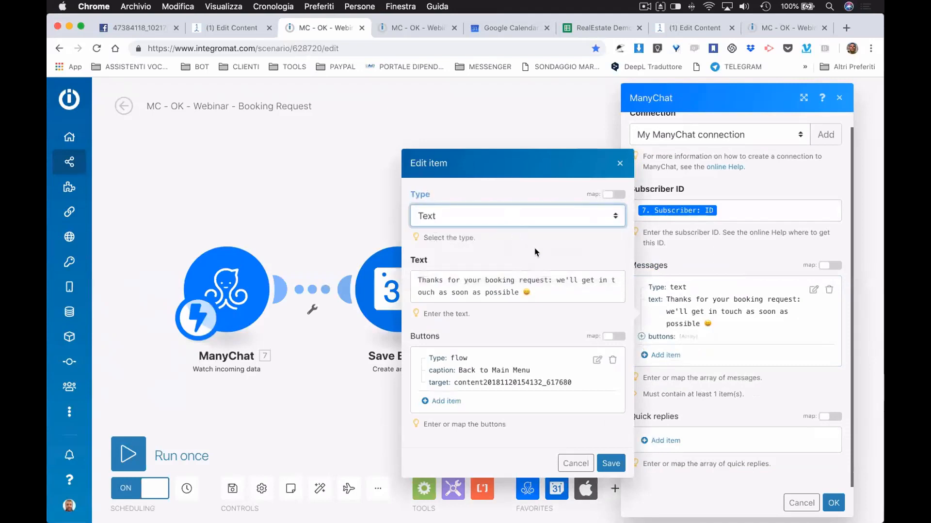
{"action": "left_click", "coordinate": [470, 283]}
{"action": "key", "text": "super+a"}
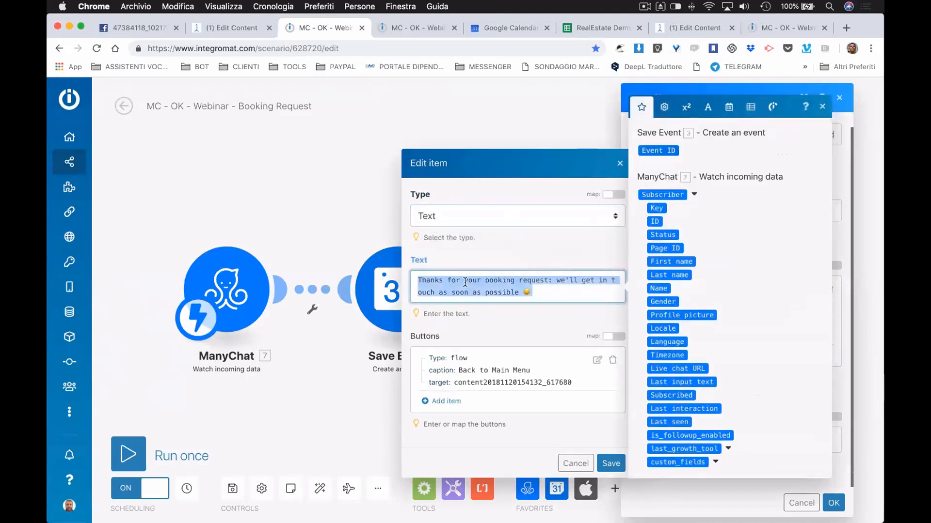
{"action": "left_click", "coordinate": [510, 251]}
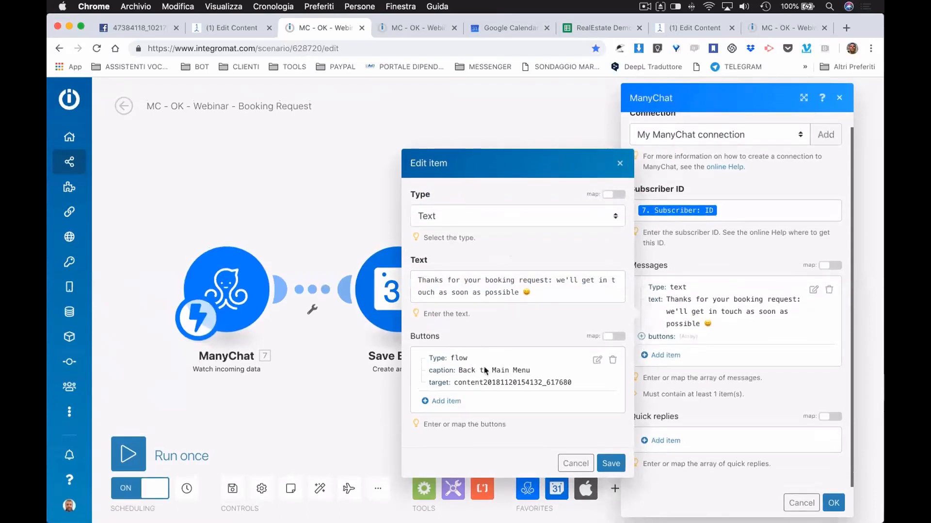
Examine the Back to Main Menu button's Flow type, caption and flow ID, and save the message and module settings.
{"action": "left_click", "coordinate": [597, 362]}
{"action": "left_click", "coordinate": [685, 309]}
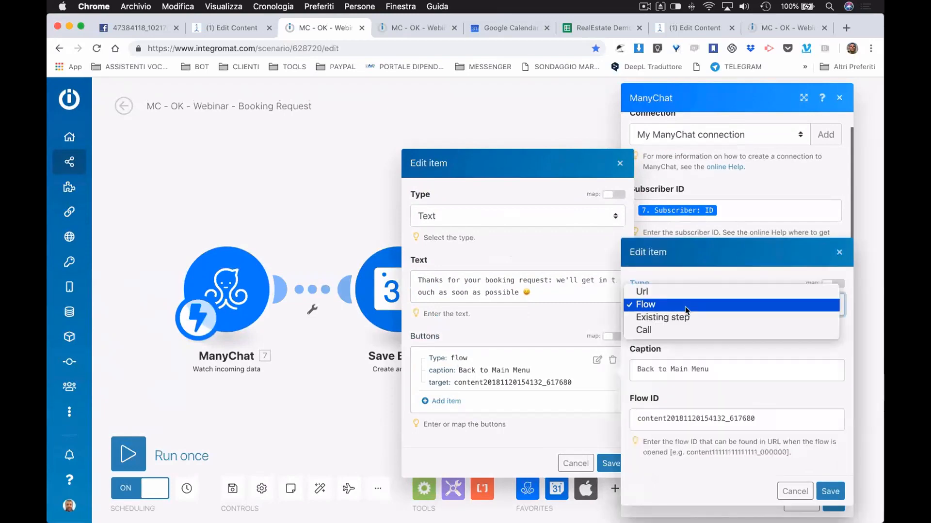
{"action": "left_click", "coordinate": [686, 305]}
{"action": "triple_click", "coordinate": [680, 369]}
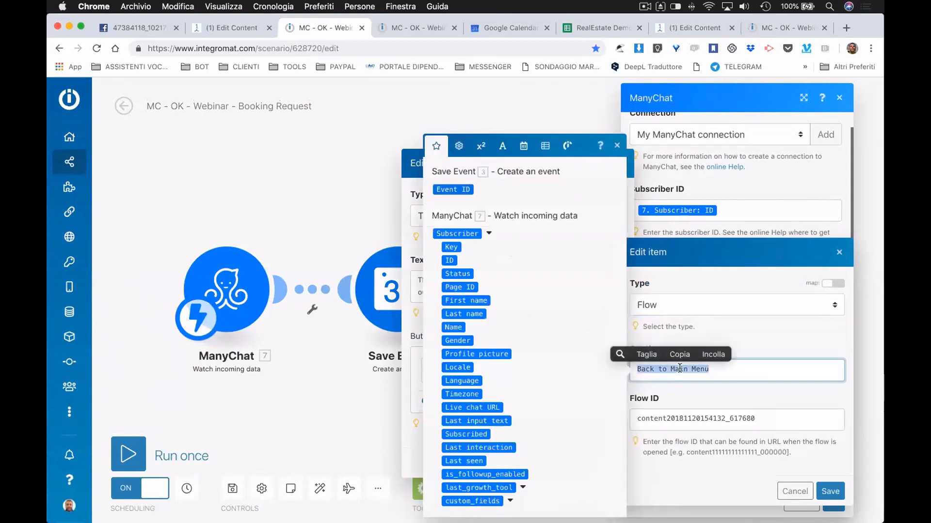
{"action": "triple_click", "coordinate": [687, 420]}
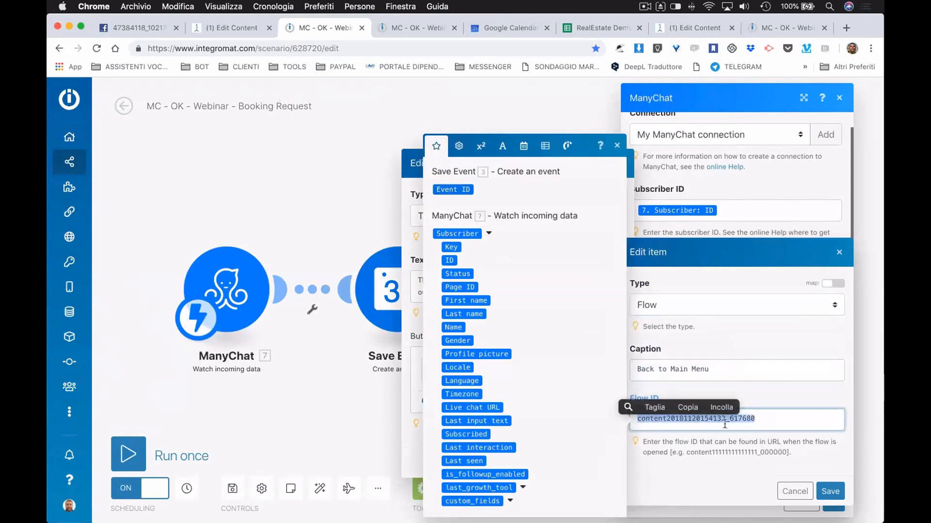
{"action": "left_click", "coordinate": [764, 420]}
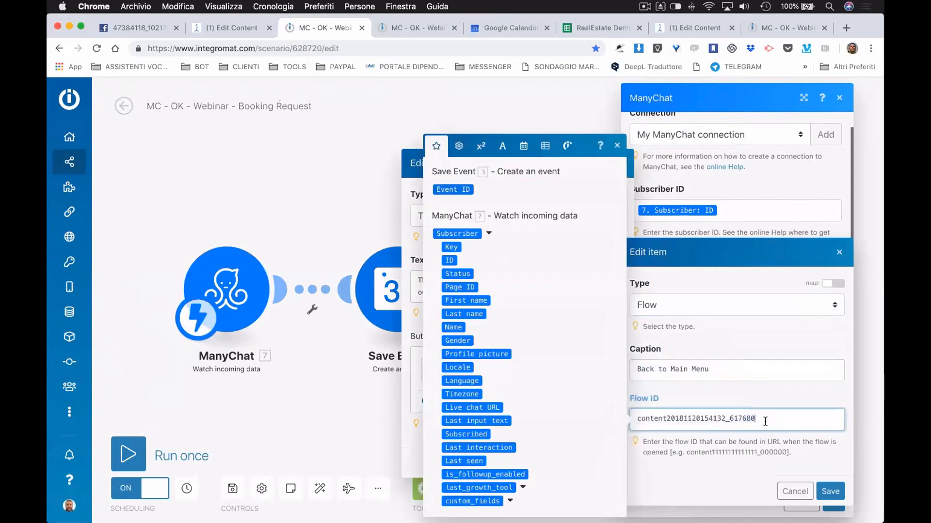
{"action": "left_click", "coordinate": [830, 490]}
{"action": "left_click", "coordinate": [609, 461]}
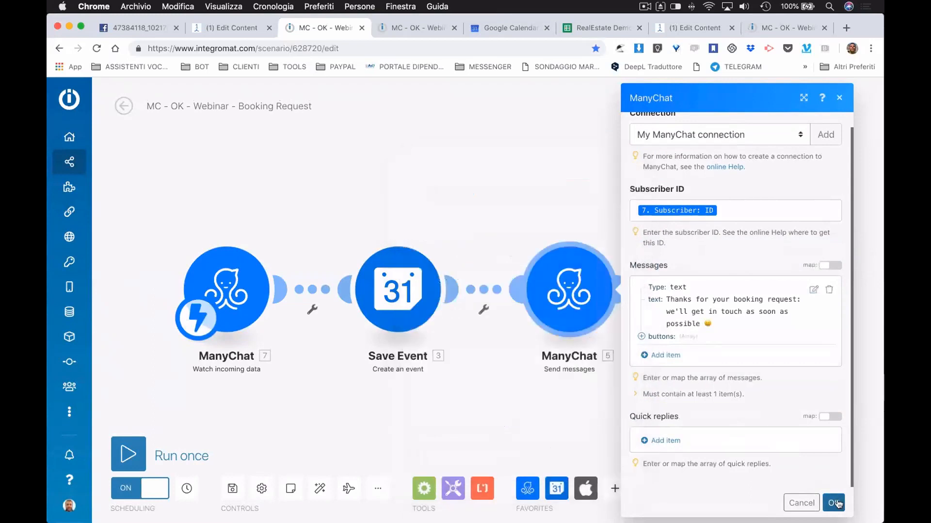
{"action": "left_click", "coordinate": [835, 503]}
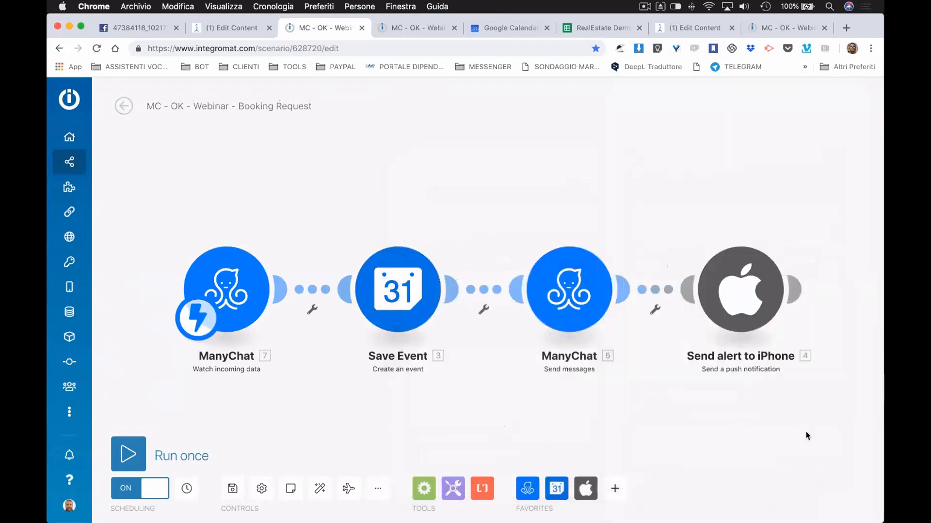
Examine the "Send alert to iPhone" notification settings, accept them and view the December 2018 month in Google Calendar.
{"action": "left_click", "coordinate": [739, 290]}
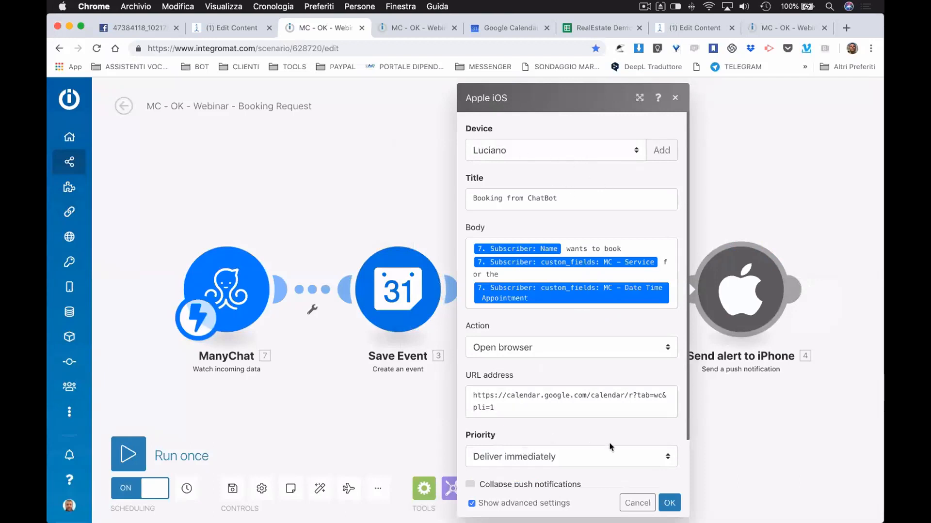
{"action": "left_click", "coordinate": [670, 503]}
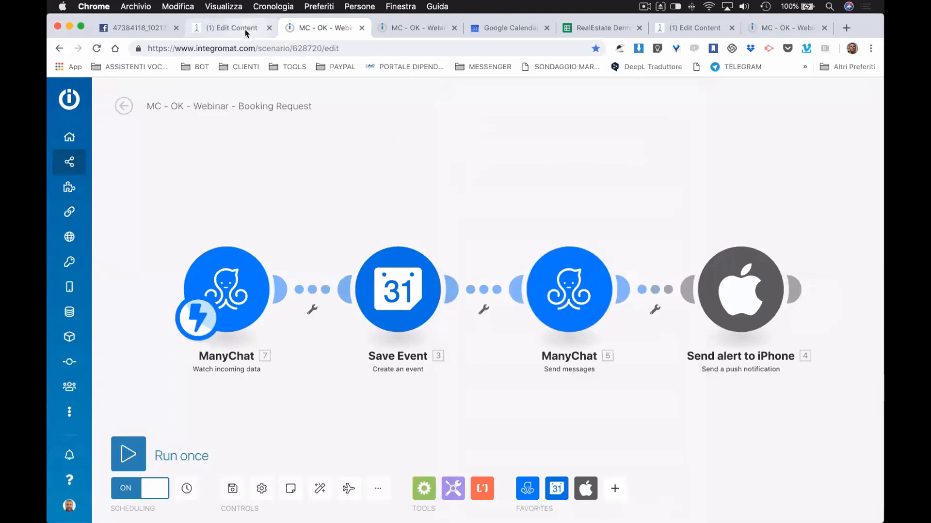
{"action": "left_click", "coordinate": [501, 30]}
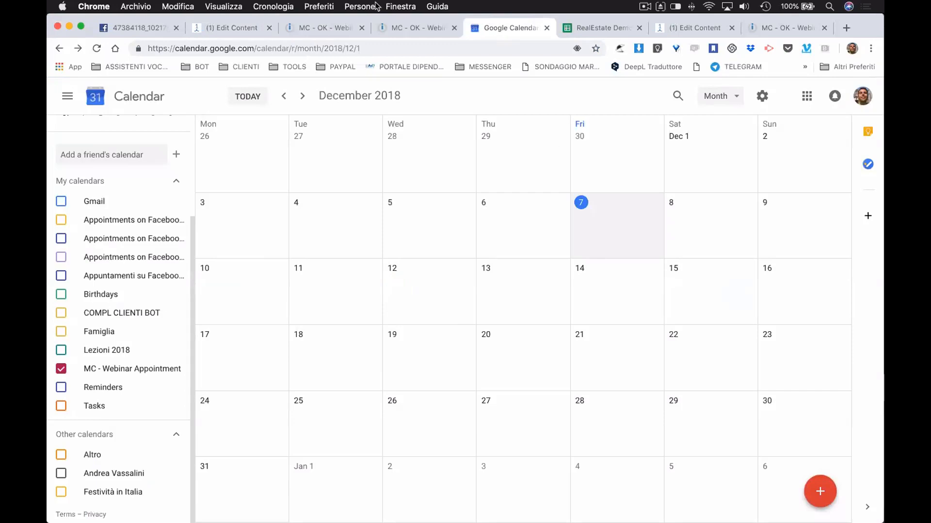
Send a preview of the ManyChat booking flow and switch to Messenger Demo Viewer.
{"action": "left_click", "coordinate": [244, 30]}
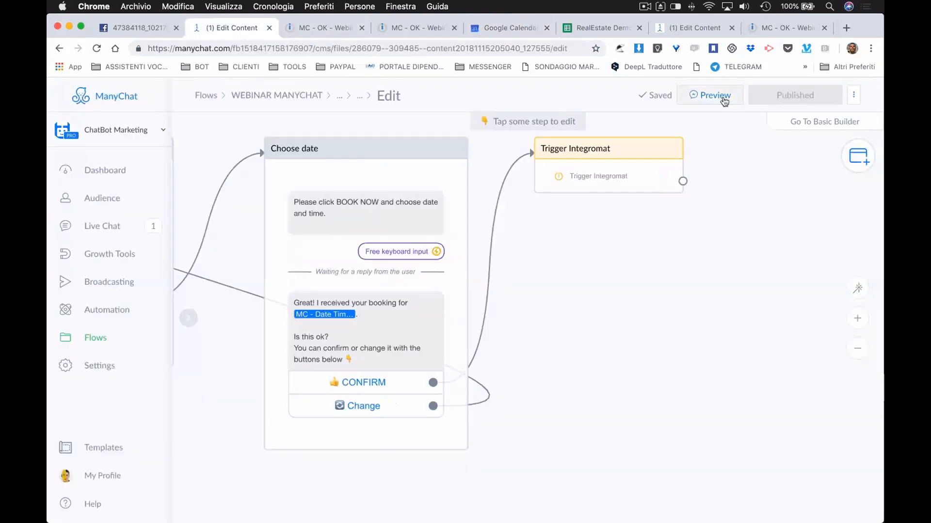
{"action": "left_click", "coordinate": [724, 97]}
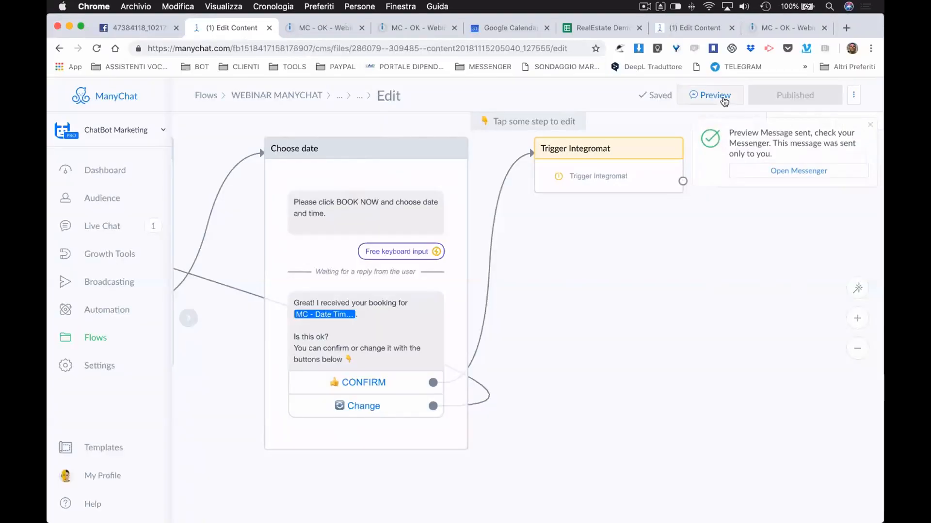
{"action": "key", "text": "super+Tab"}
{"action": "key", "text": "super+Tab"}
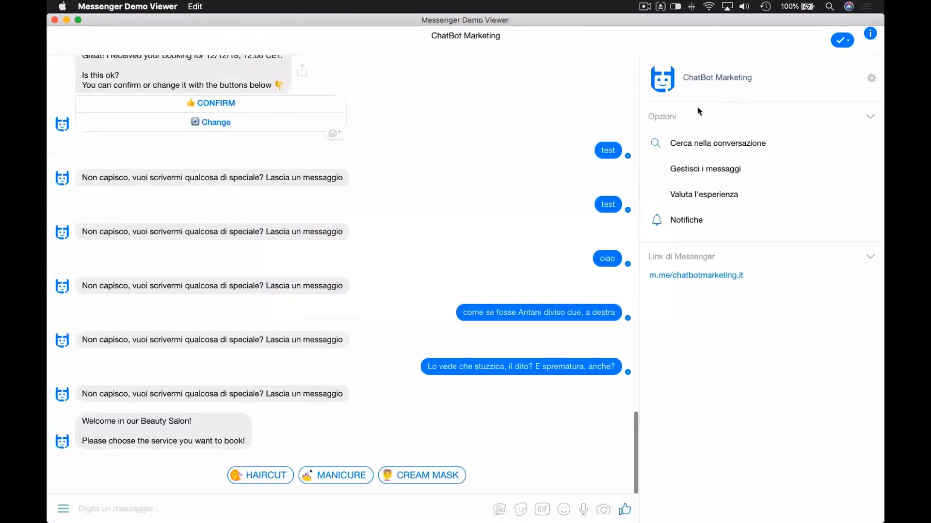
In the chatbot conversation, choose HAIRCUT, request Book Appointment and open the BOOK NOW date picker.
{"action": "left_click", "coordinate": [265, 477]}
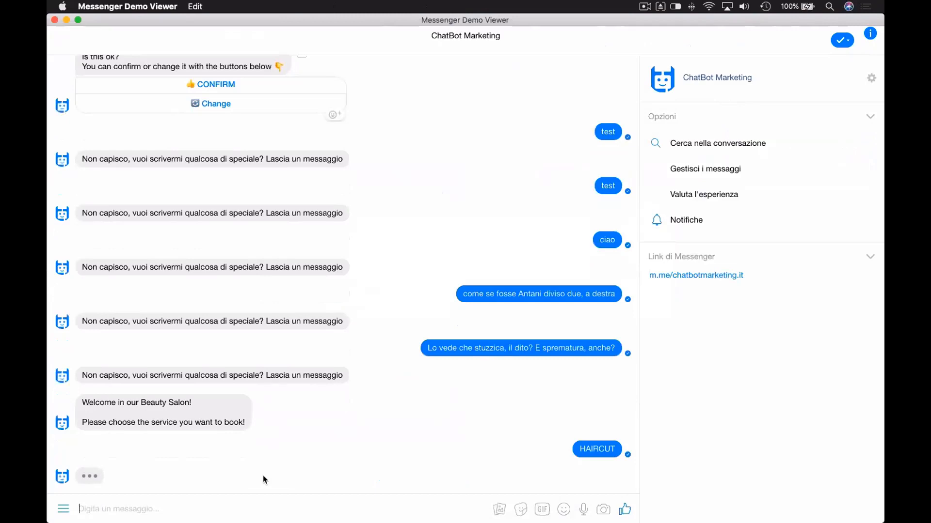
{"action": "left_click", "coordinate": [228, 455]}
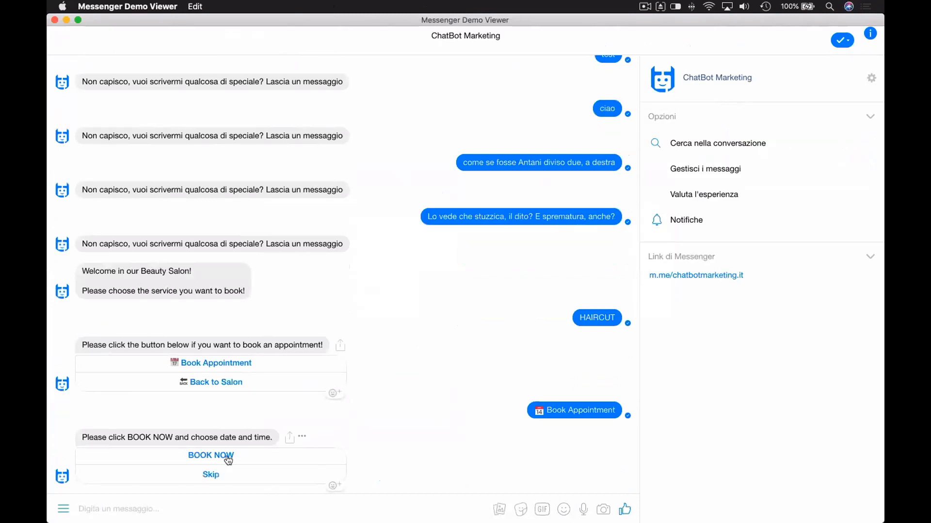
{"action": "left_click", "coordinate": [227, 458]}
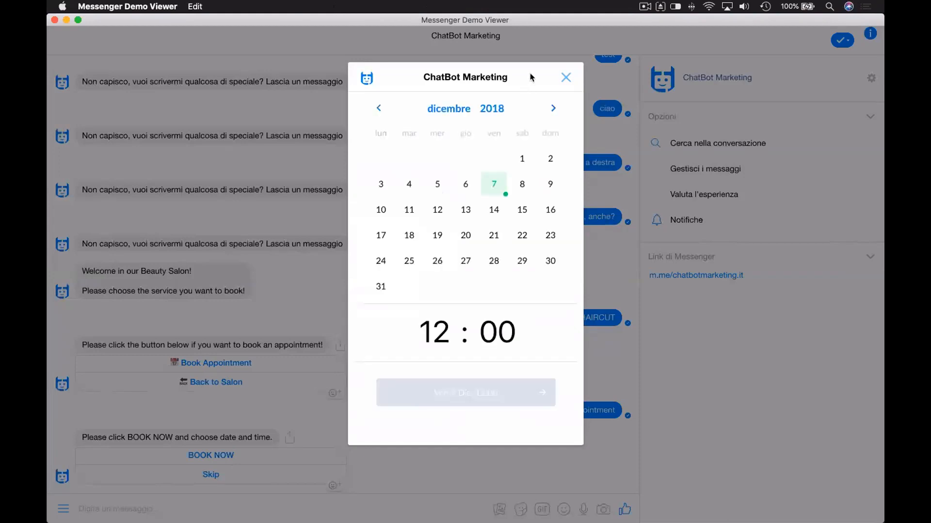
Book the appointment for 12 December 2018 at 12:00 and confirm it in the chat.
{"action": "left_click", "coordinate": [493, 209]}
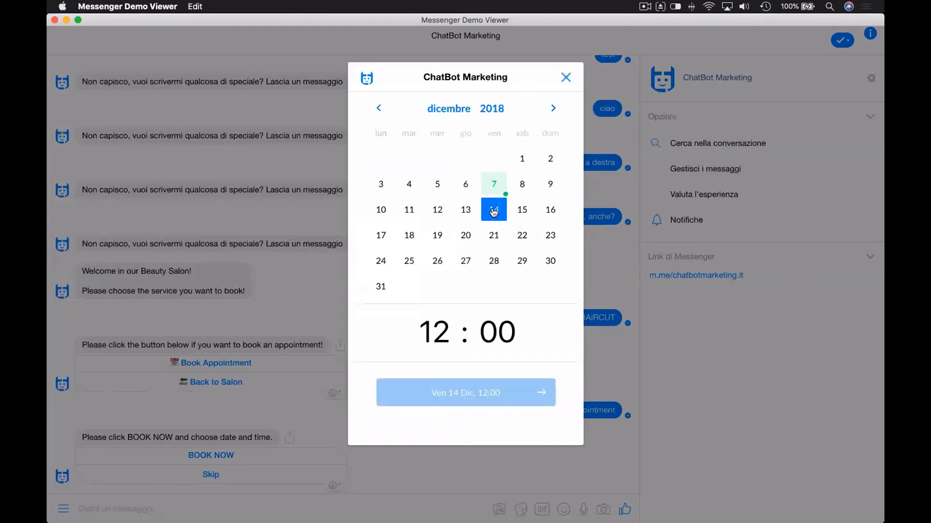
{"action": "left_click", "coordinate": [437, 211]}
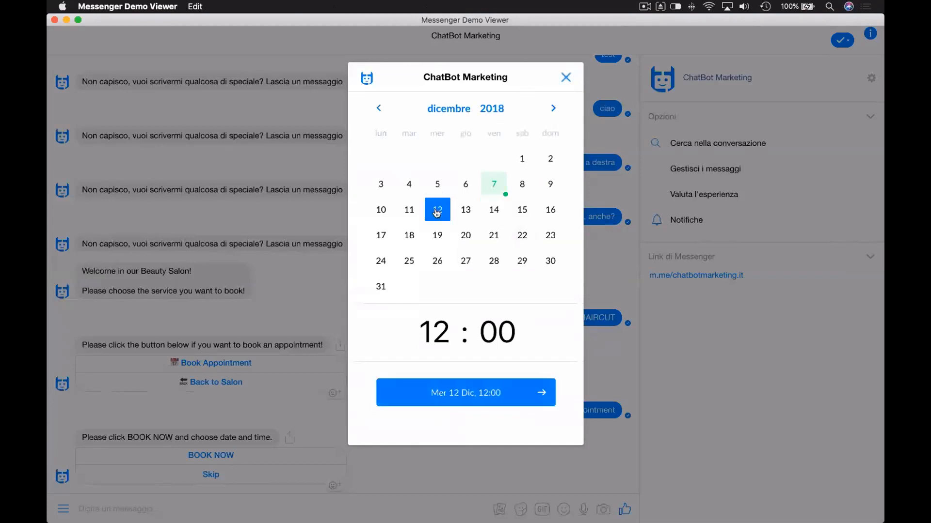
{"action": "left_click", "coordinate": [471, 395]}
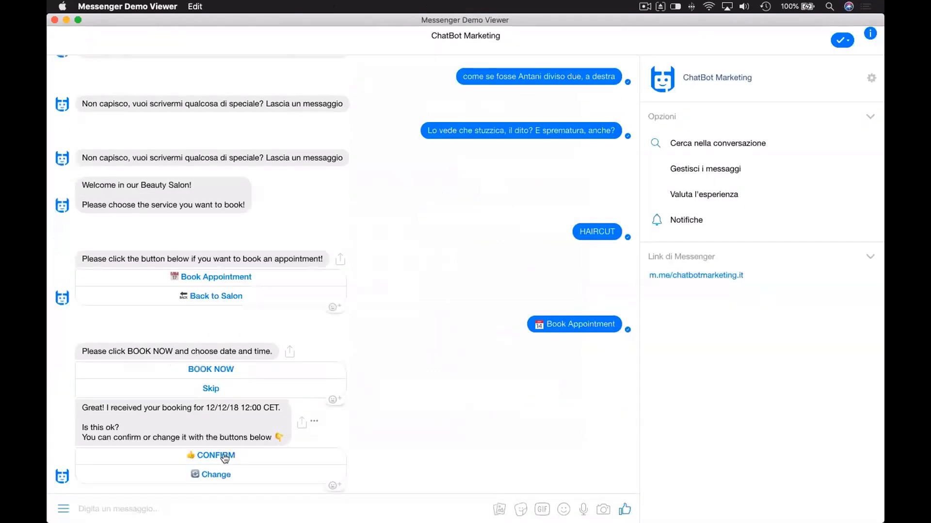
{"action": "left_click", "coordinate": [225, 458]}
Switch to Google Calendar in Chrome and view the details of the appointment on December 12.
{"action": "key", "text": "super+Tab"}
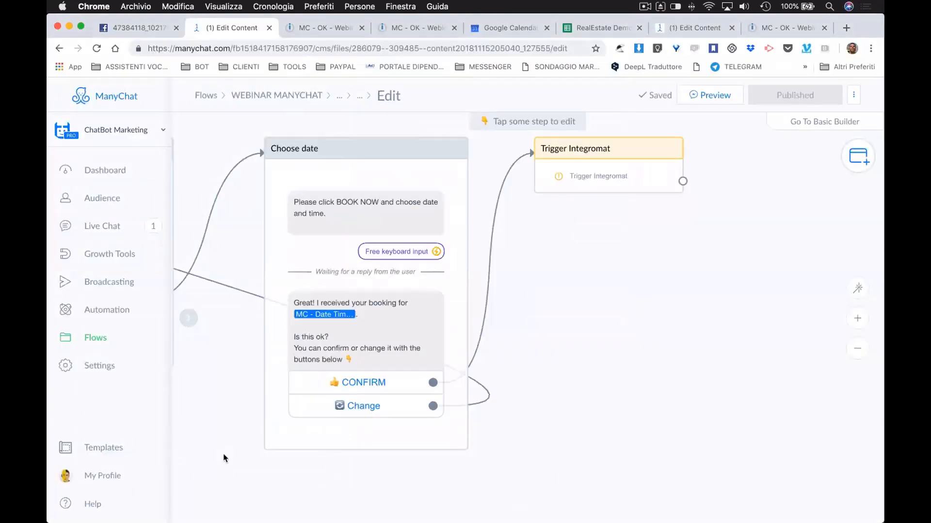
{"action": "key", "text": "super+5"}
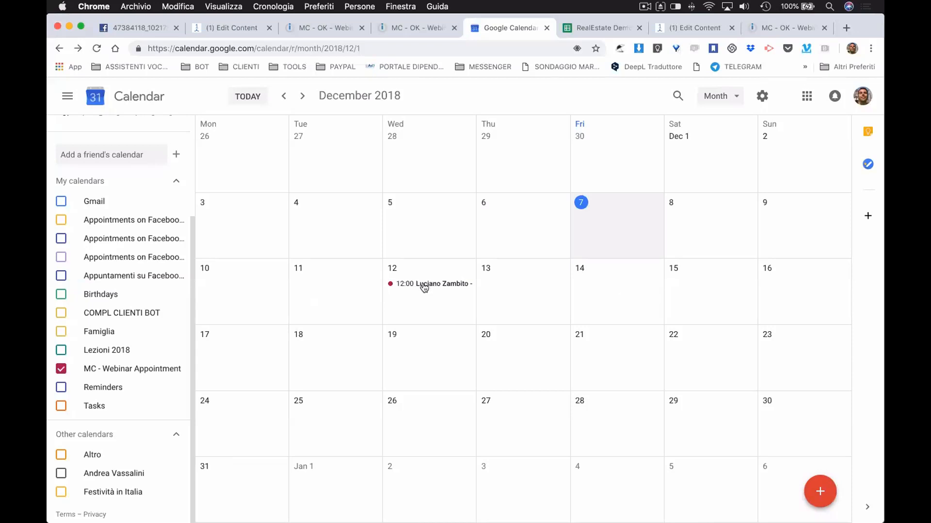
{"action": "left_click", "coordinate": [424, 286]}
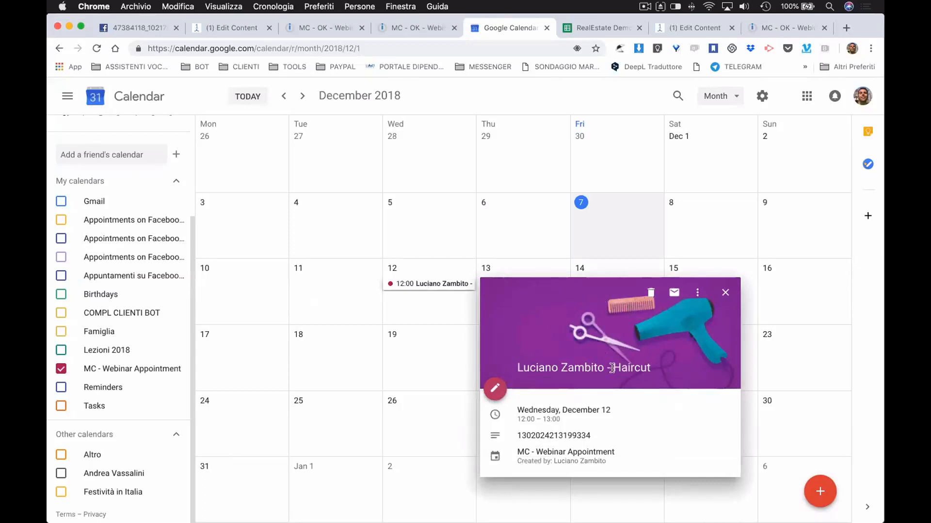
Check the title in the December 12 appointment's details and close the details.
{"action": "left_click_drag", "start_coordinate": [519, 369], "coordinate": [653, 369]}
{"action": "left_click", "coordinate": [645, 368]}
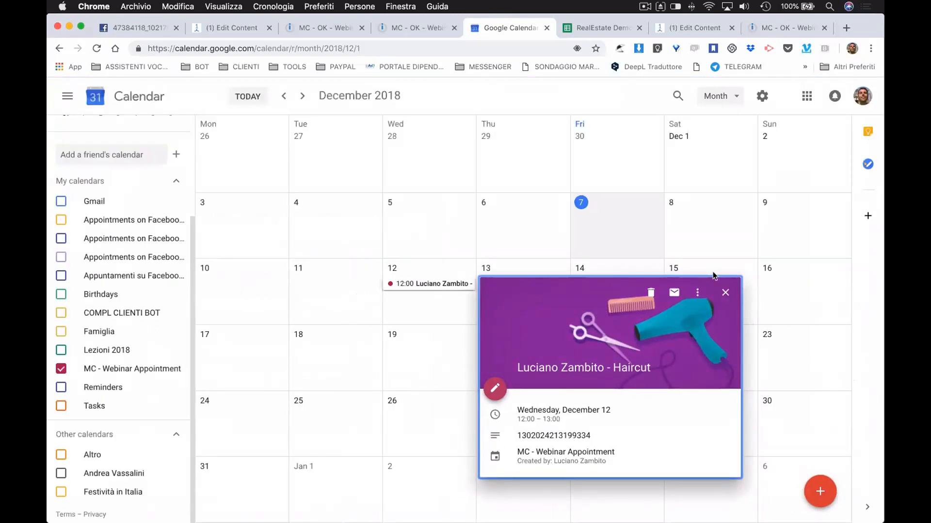
{"action": "left_click", "coordinate": [726, 294]}
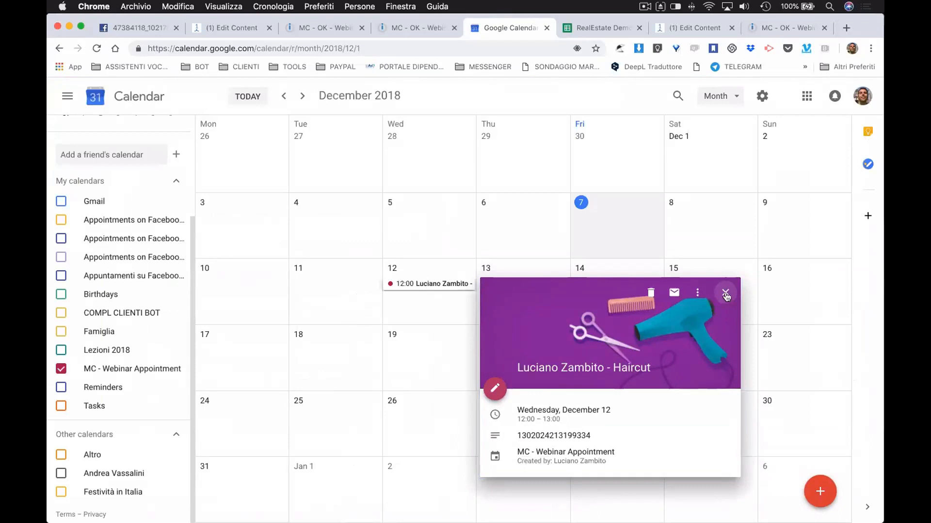
Check the booking request reply in Messenger Demo Viewer and return to the Integromat response scenario in Chrome.
{"action": "key", "text": "super+Tab"}
{"action": "key", "text": "super+Tab"}
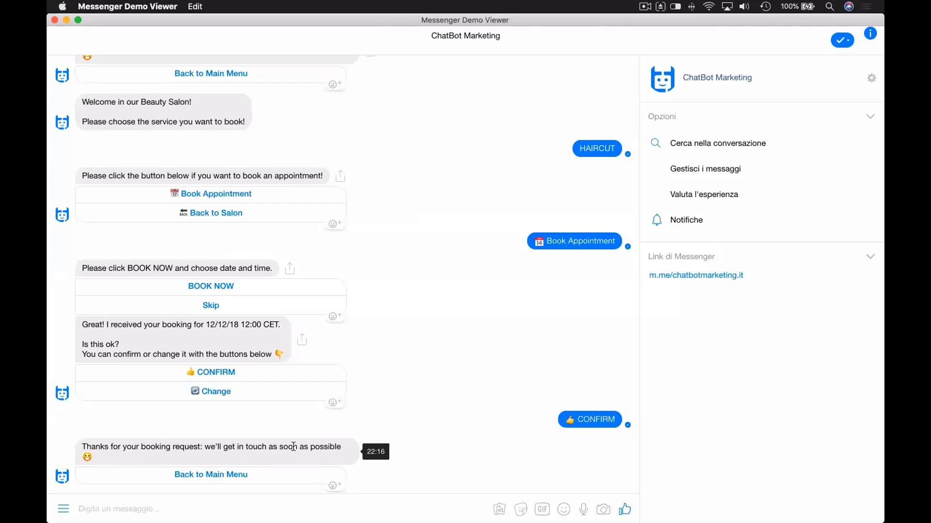
{"action": "key", "text": "super+Tab"}
{"action": "key", "text": "super+Tab"}
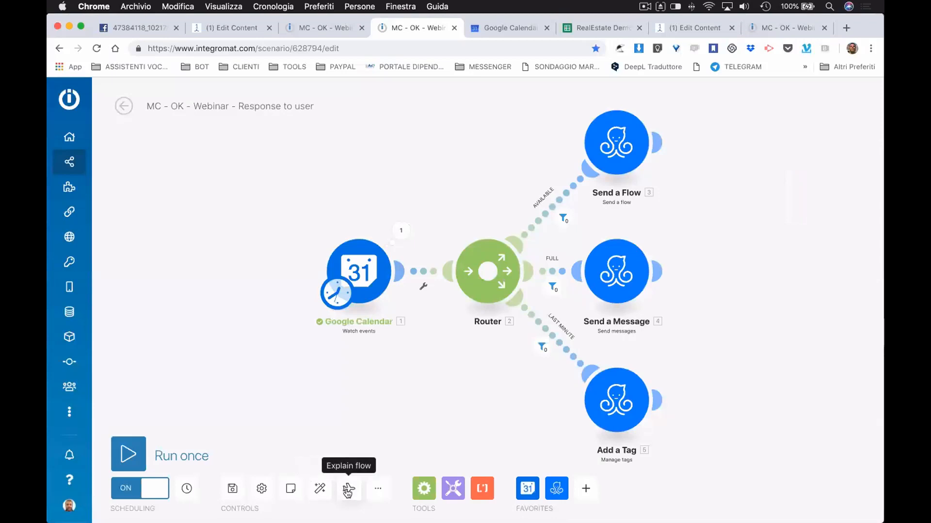
Play the flow explanation of the Response to user scenario and review the Google Calendar Watch events settings.
{"action": "left_click", "coordinate": [348, 490]}
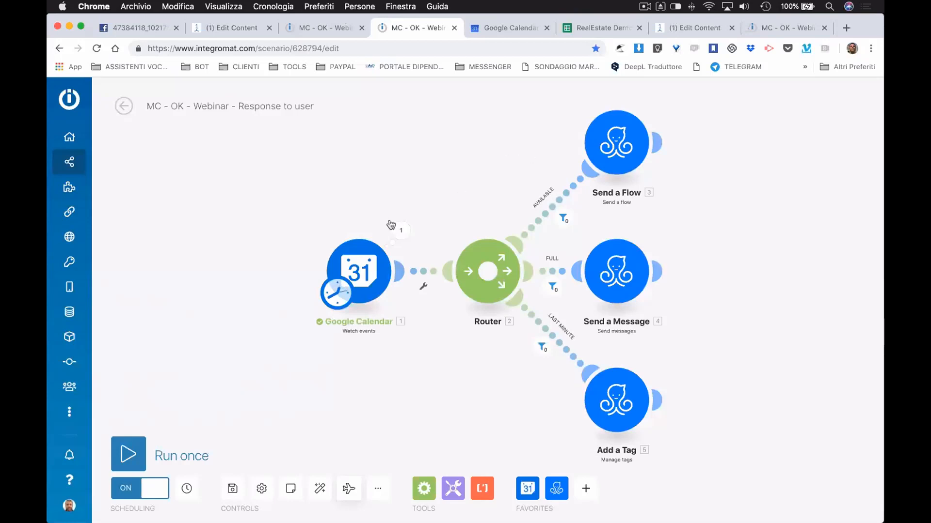
{"action": "left_click", "coordinate": [357, 265]}
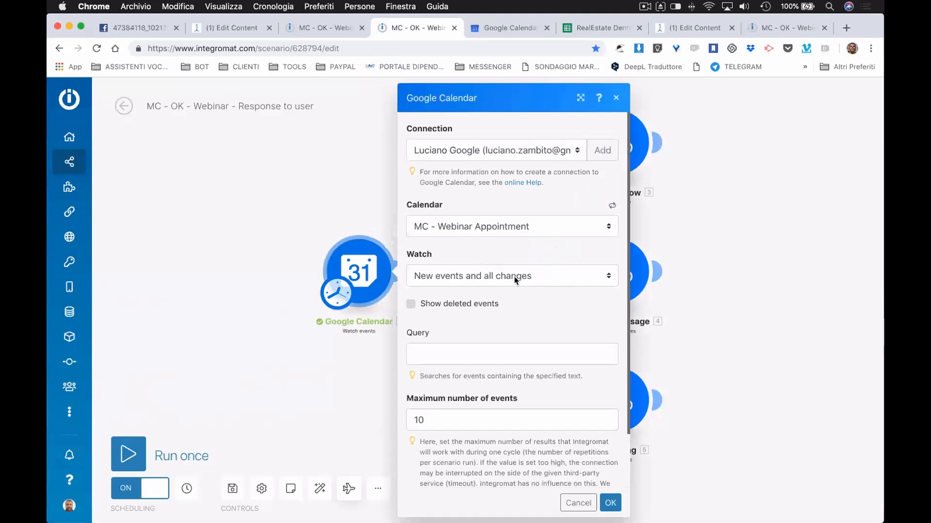
{"action": "left_click", "coordinate": [616, 98]}
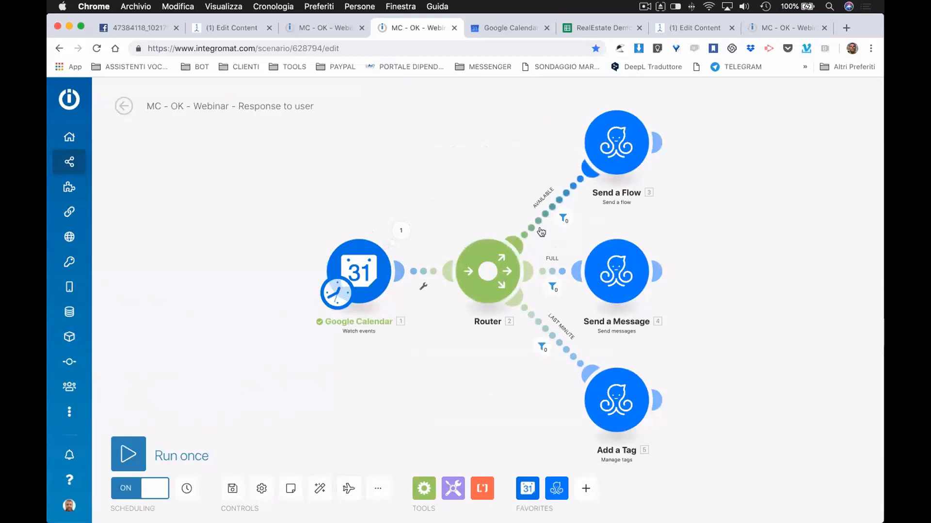
Review the AVAILABLE, FULL and LAST MINUTE filters on the router's three routes.
{"action": "left_click", "coordinate": [555, 209]}
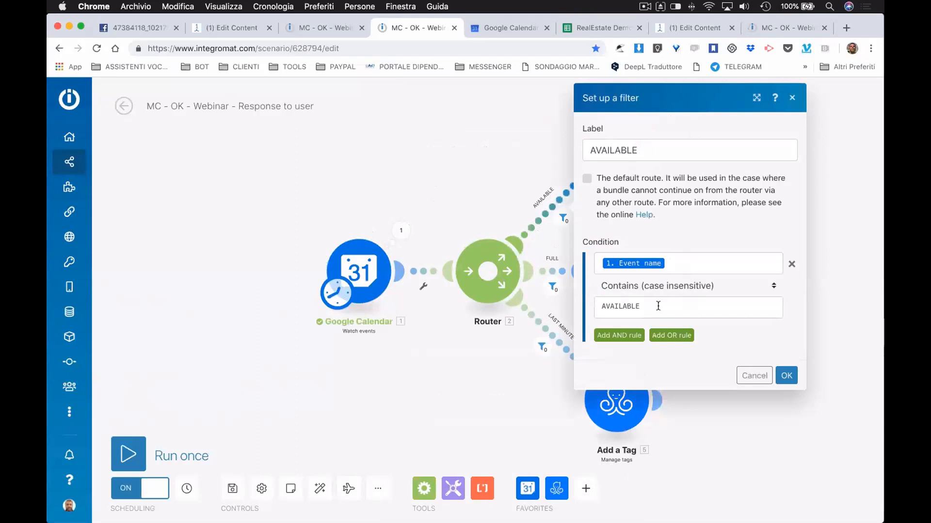
{"action": "left_click", "coordinate": [787, 375]}
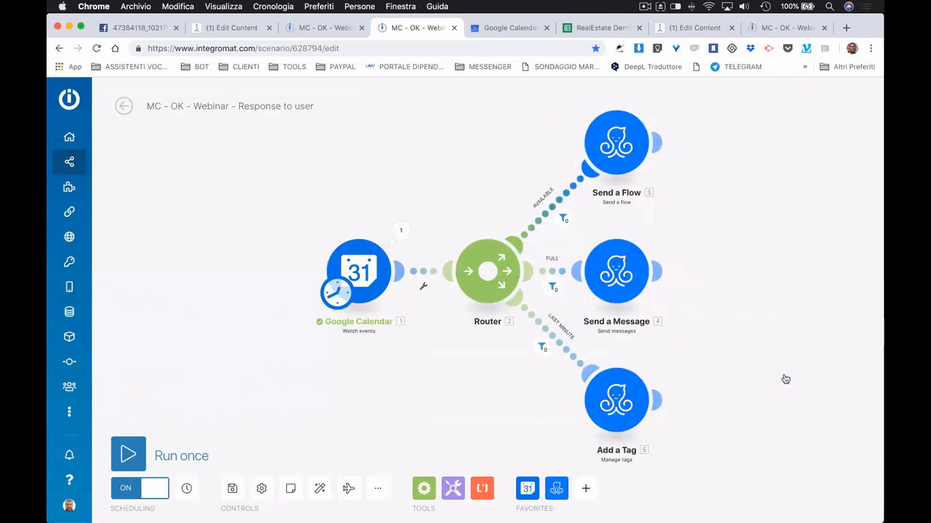
{"action": "left_click", "coordinate": [560, 274]}
{"action": "left_click", "coordinate": [783, 409]}
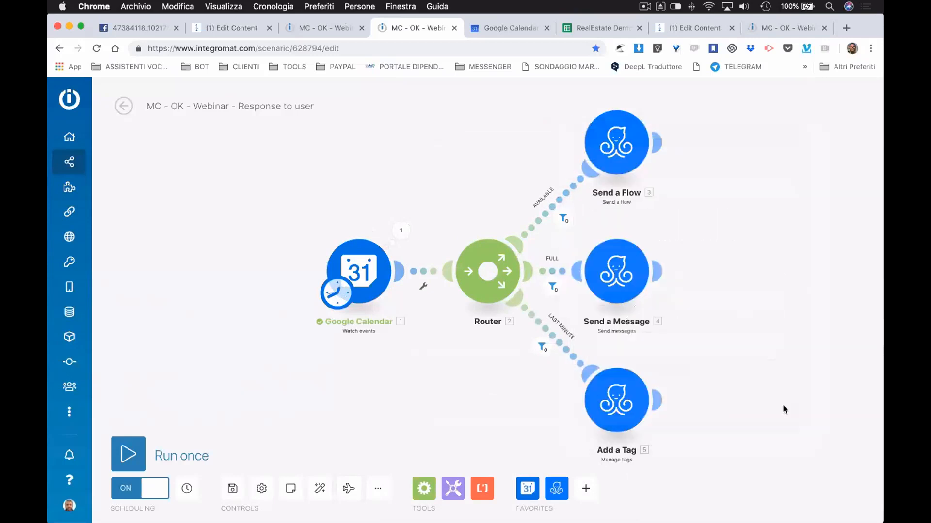
{"action": "left_click", "coordinate": [559, 343]}
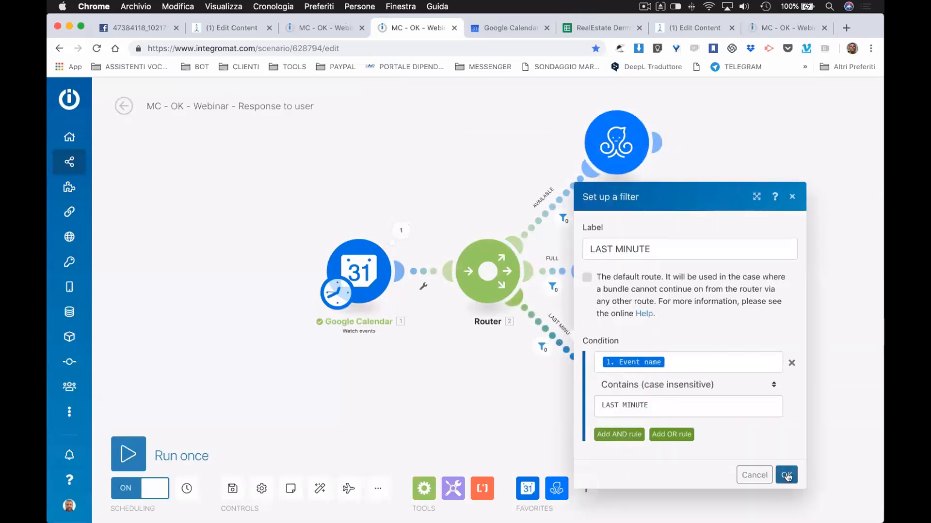
{"action": "left_click", "coordinate": [786, 476]}
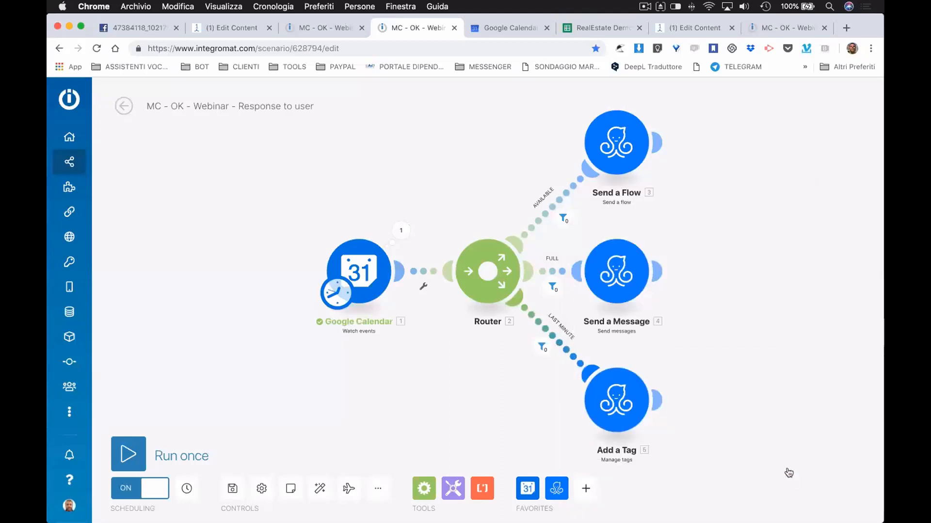
In Google Calendar, append "available" to the title of the December 12 haircut appointment and save it.
{"action": "left_click", "coordinate": [509, 30]}
{"action": "double_click", "coordinate": [416, 286]}
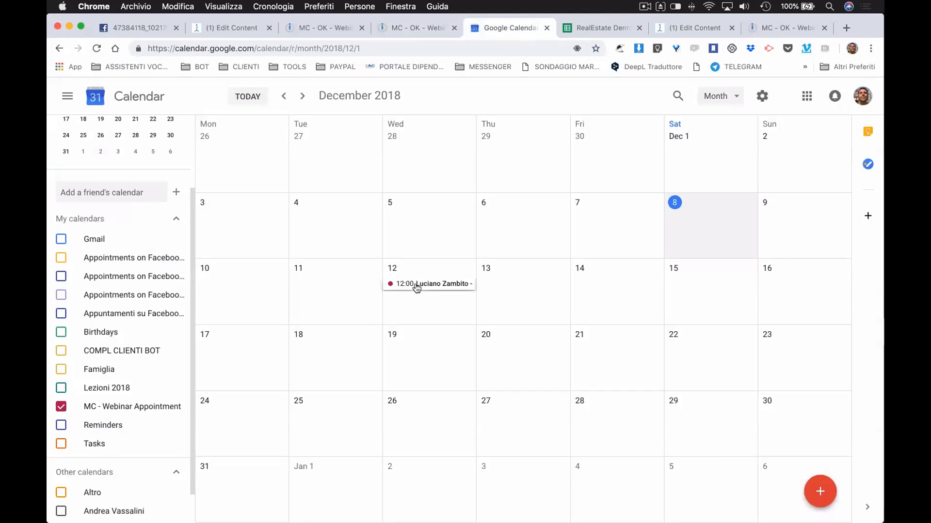
{"action": "left_click", "coordinate": [271, 104]}
{"action": "type", "text": "avai"}
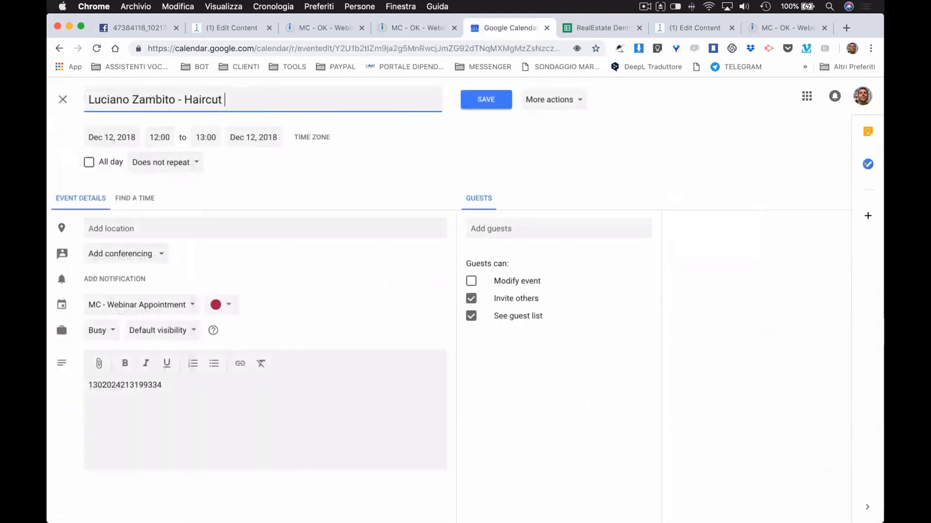
{"action": "type", "text": "lable"}
{"action": "left_click", "coordinate": [482, 109]}
Run the Response to user scenario once in Integromat and check the chatbot's message in Messenger Demo Viewer.
{"action": "left_click", "coordinate": [428, 30]}
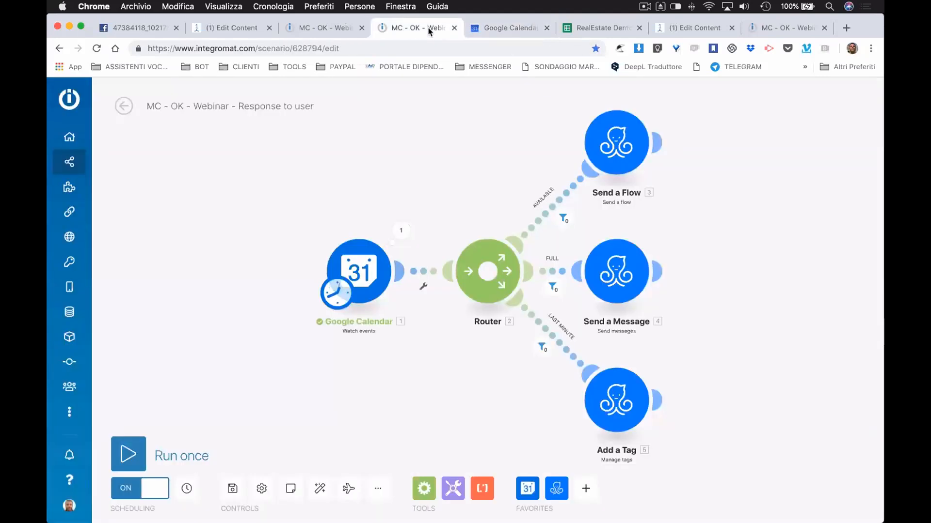
{"action": "left_click", "coordinate": [128, 458]}
{"action": "key", "text": "super+Tab"}
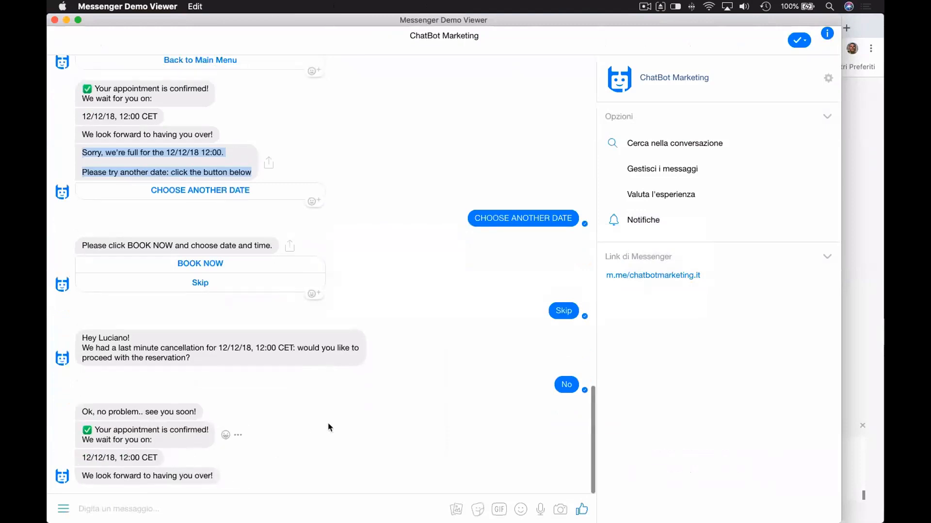
Switch to ManyChat in Chrome and review the Booking - Appointment Accepted flow.
{"action": "key", "text": "super+Tab"}
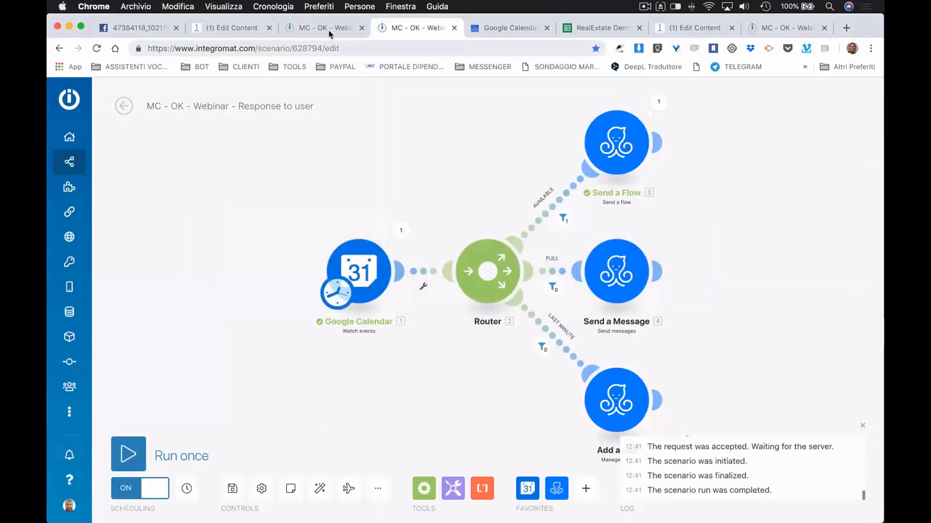
{"action": "left_click", "coordinate": [329, 29]}
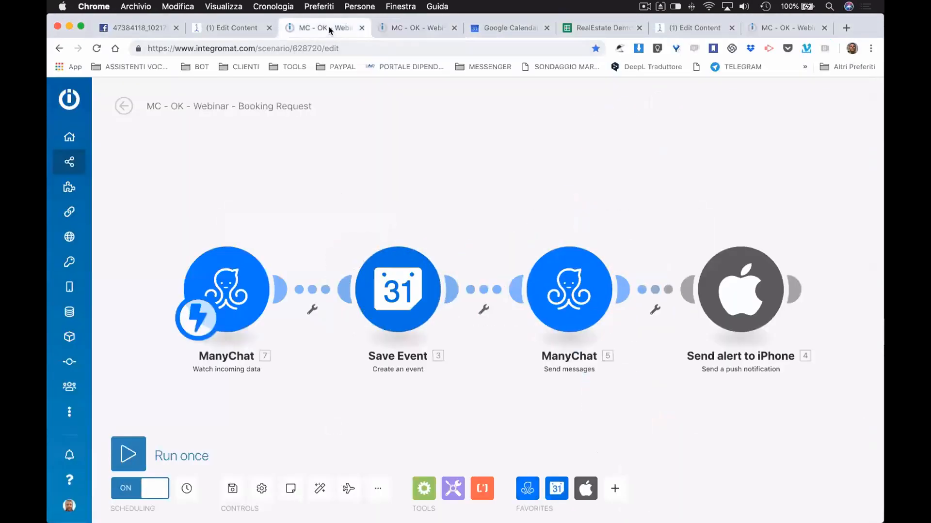
{"action": "left_click", "coordinate": [236, 27]}
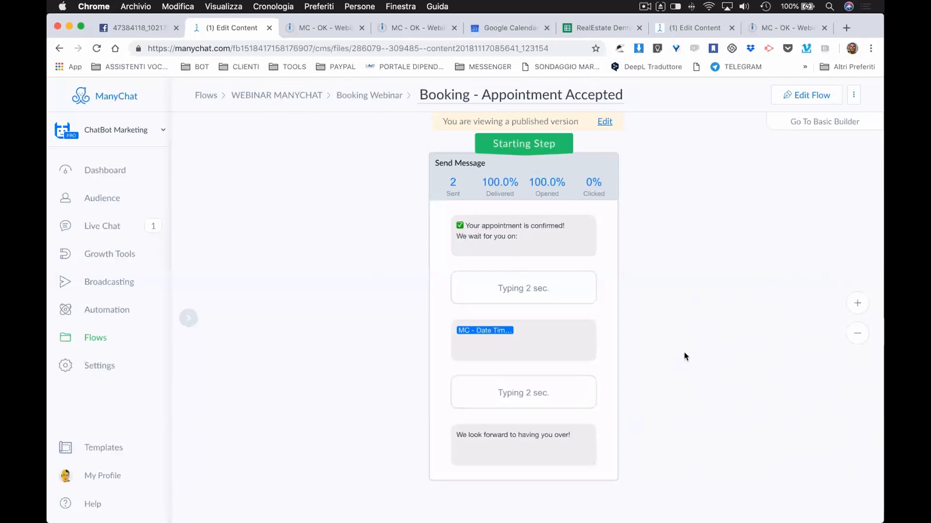
In Google Calendar, replace "available" with "full" in the December 12 appointment's title and save it.
{"action": "left_click", "coordinate": [495, 32]}
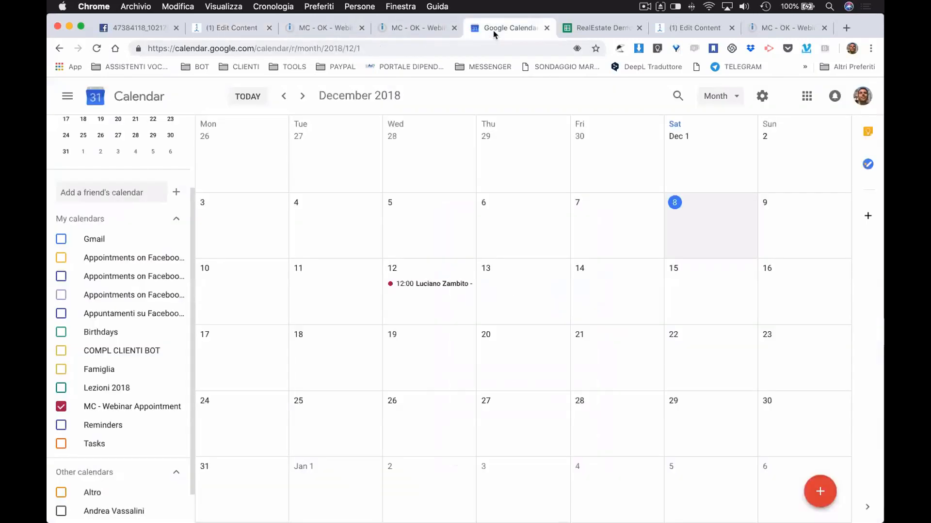
{"action": "left_click", "coordinate": [431, 284]}
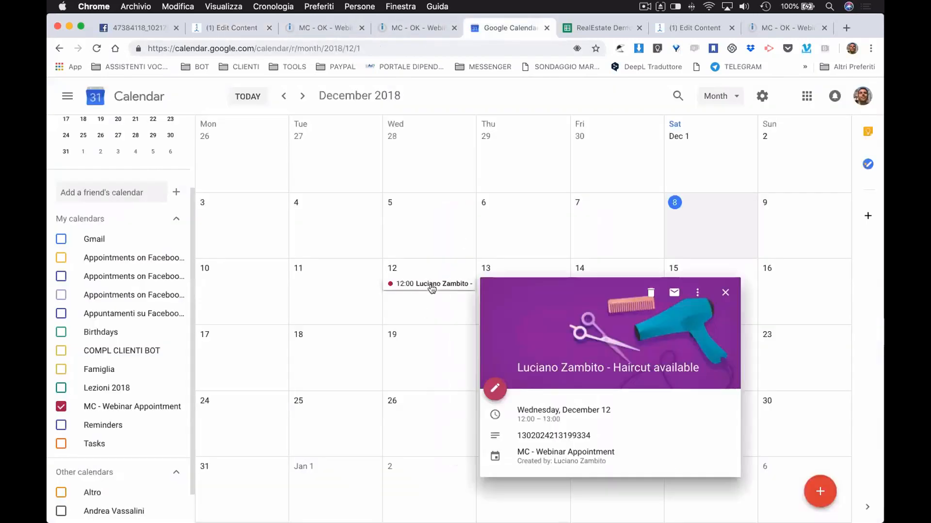
{"action": "left_click", "coordinate": [494, 388]}
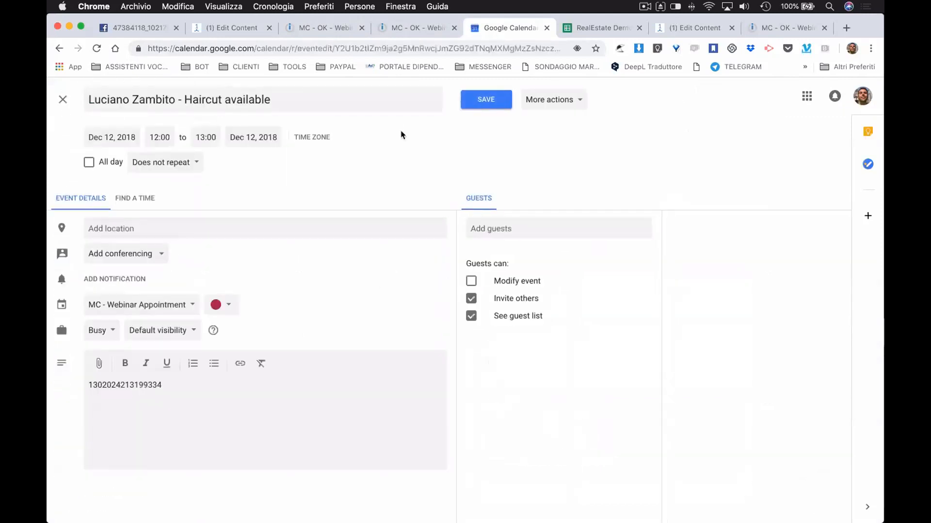
{"action": "double_click", "coordinate": [248, 100]}
{"action": "type", "text": "ful"}
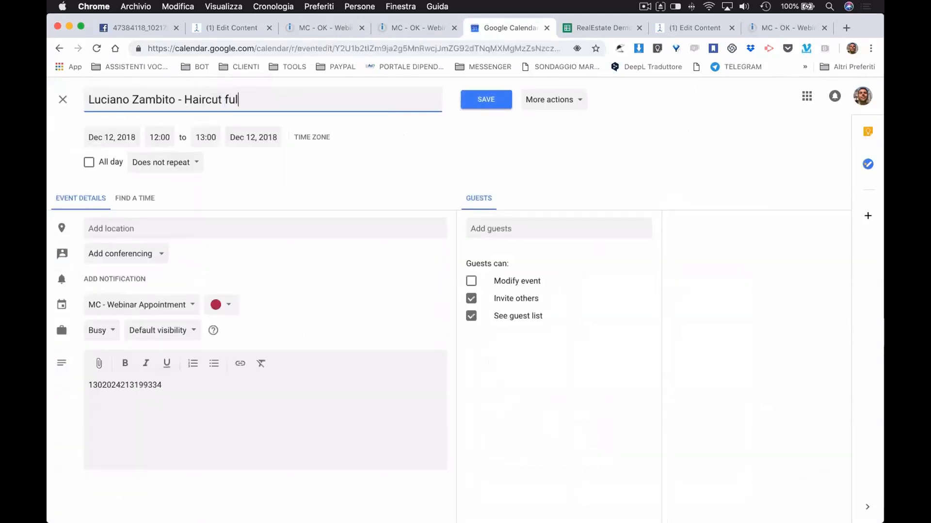
{"action": "left_click", "coordinate": [487, 100]}
Run the Response to user scenario once in Integromat and review the Send a Message module's settings.
{"action": "left_click", "coordinate": [418, 29]}
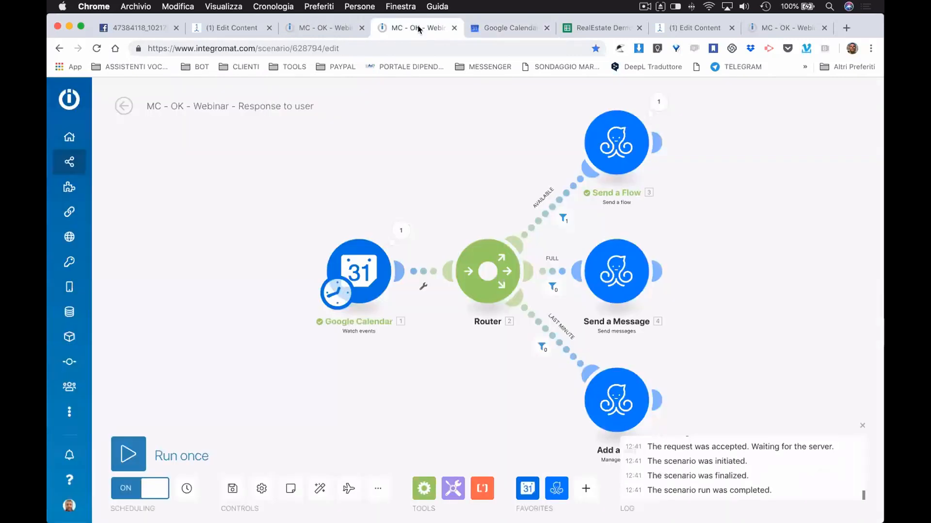
{"action": "left_click", "coordinate": [127, 455]}
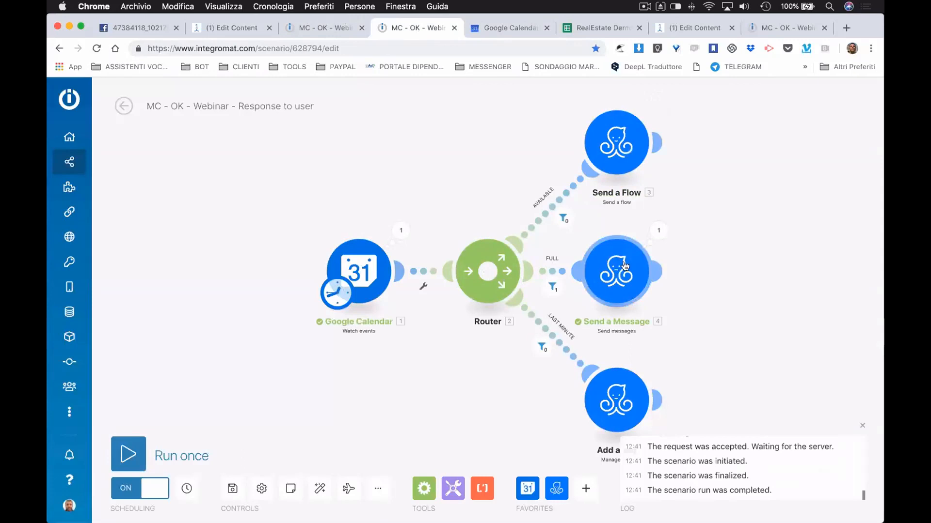
{"action": "left_click", "coordinate": [617, 275]}
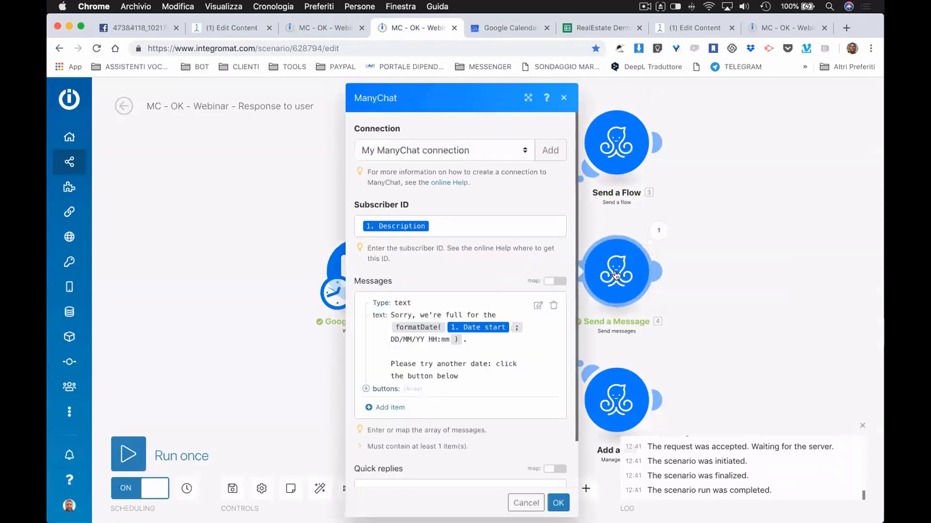
{"action": "left_click", "coordinate": [559, 504]}
In Messenger Demo Viewer, read the fully-booked message, choose CHOOSE ANOTHER DATE and read the chatbot's reply.
{"action": "key", "text": "super+Tab"}
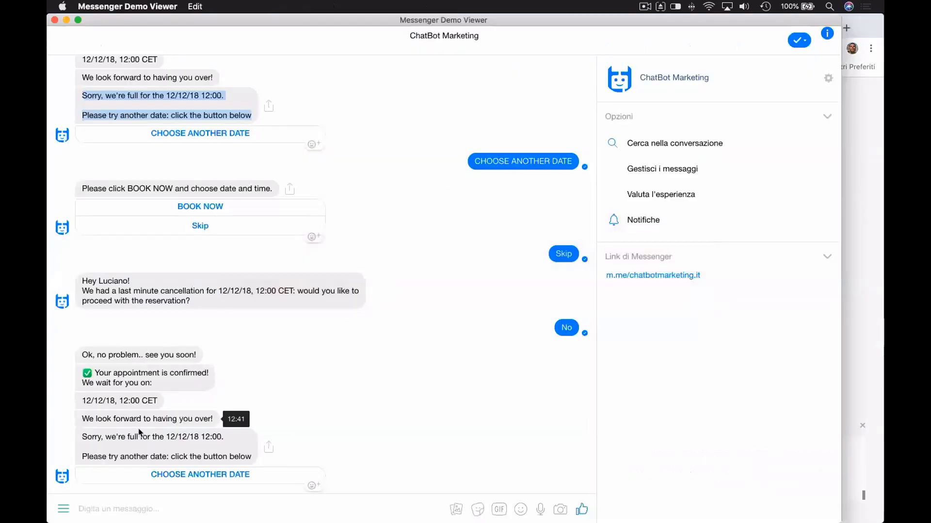
{"action": "left_click_drag", "start_coordinate": [82, 439], "coordinate": [249, 457]}
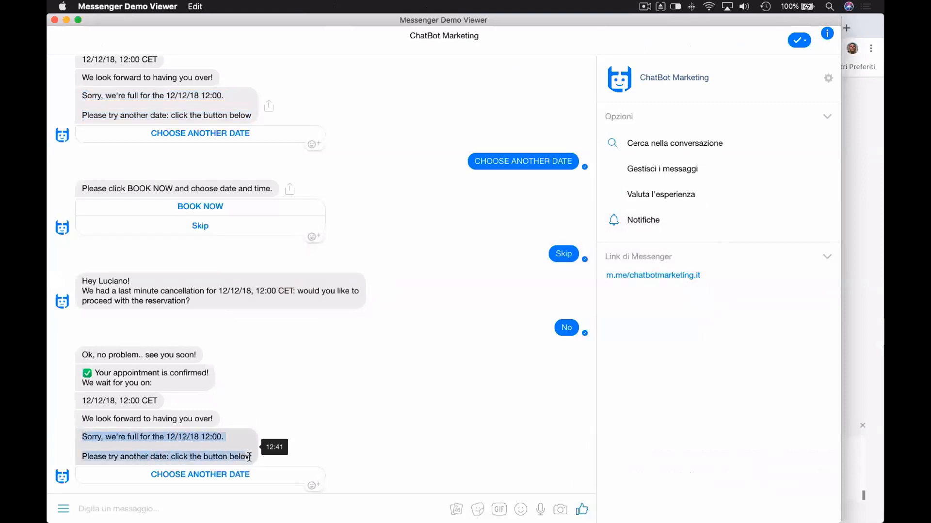
{"action": "left_click", "coordinate": [192, 476]}
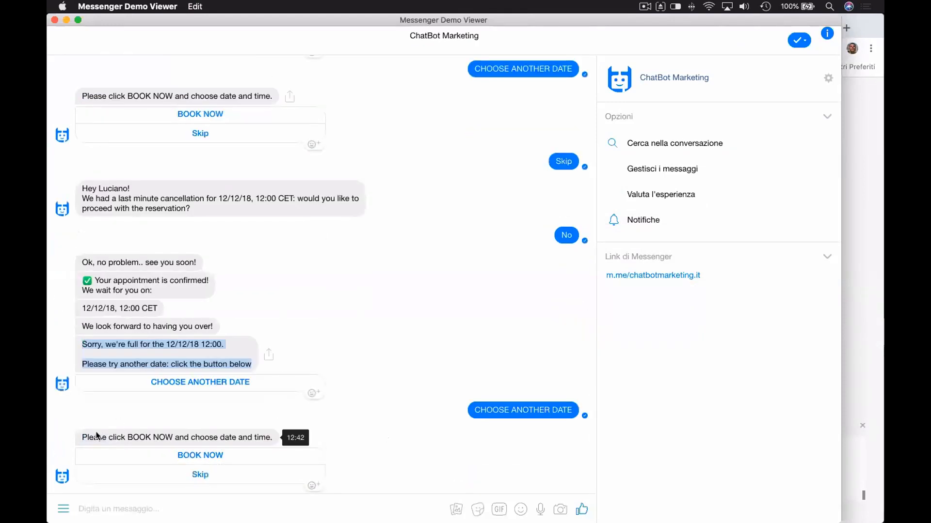
{"action": "left_click_drag", "start_coordinate": [90, 438], "coordinate": [272, 438]}
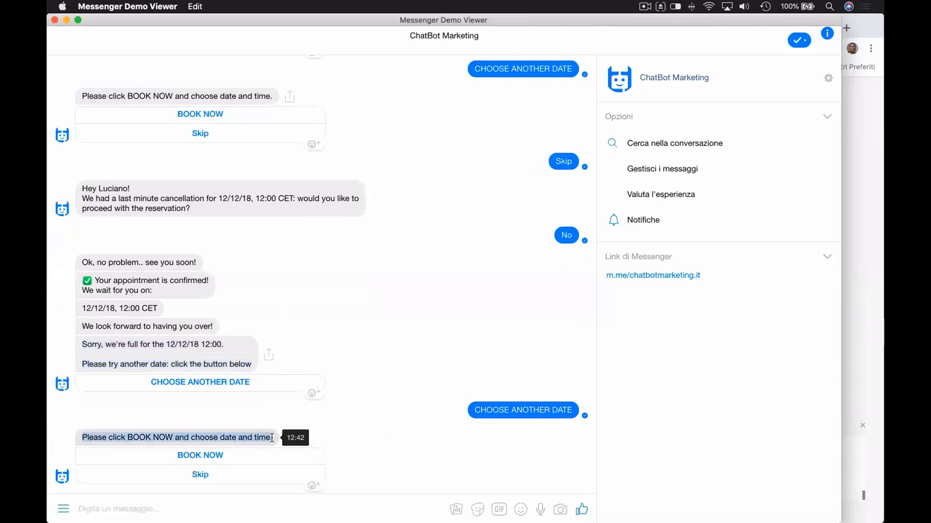
Open the Booking - Choose another date time flow in ManyChat and examine its Choose date steps.
{"action": "key", "text": "super+Tab"}
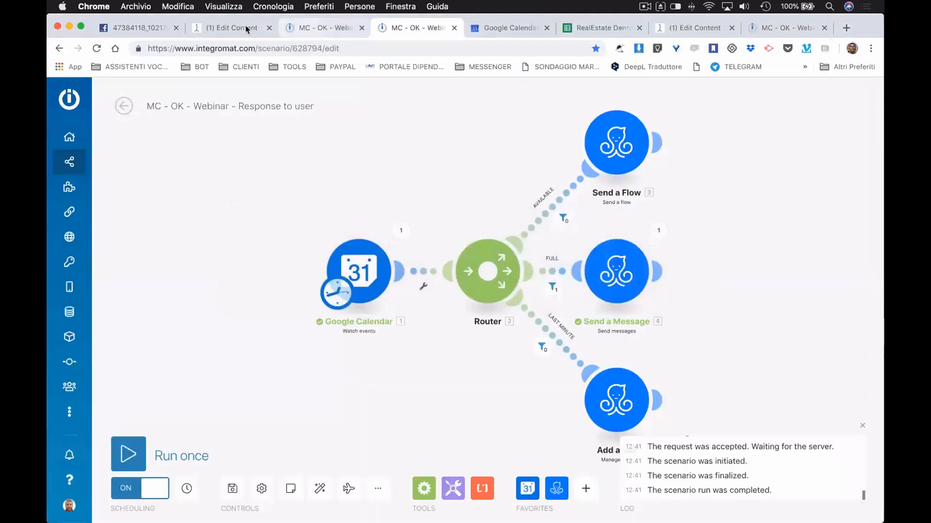
{"action": "left_click", "coordinate": [230, 27]}
{"action": "left_click", "coordinate": [377, 100]}
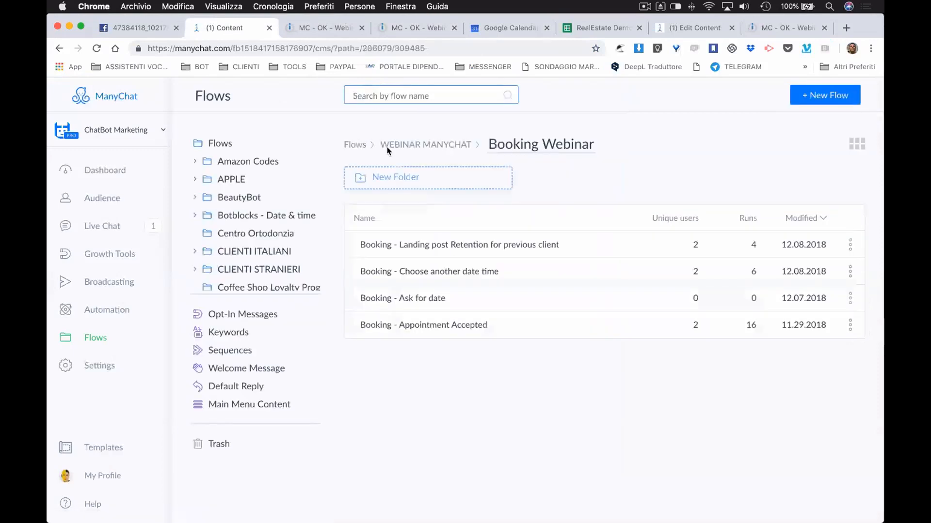
{"action": "left_click", "coordinate": [473, 275]}
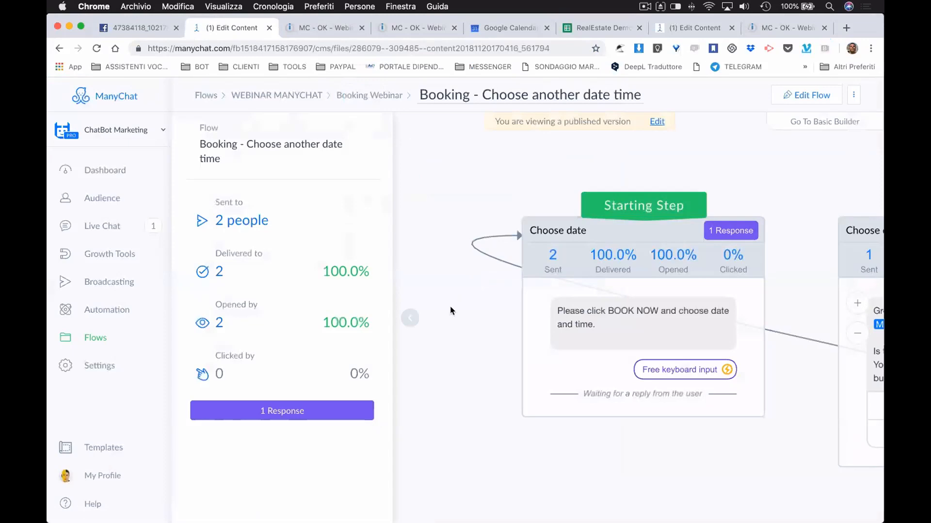
{"action": "left_click", "coordinate": [410, 318]}
{"action": "left_click_drag", "start_coordinate": [410, 318], "coordinate": [287, 307]}
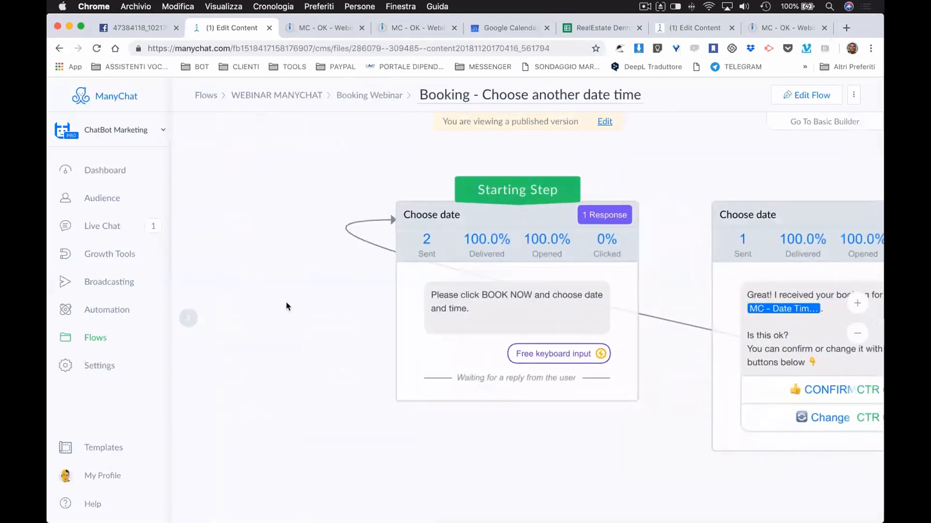
{"action": "left_click_drag", "start_coordinate": [597, 470], "coordinate": [464, 430]}
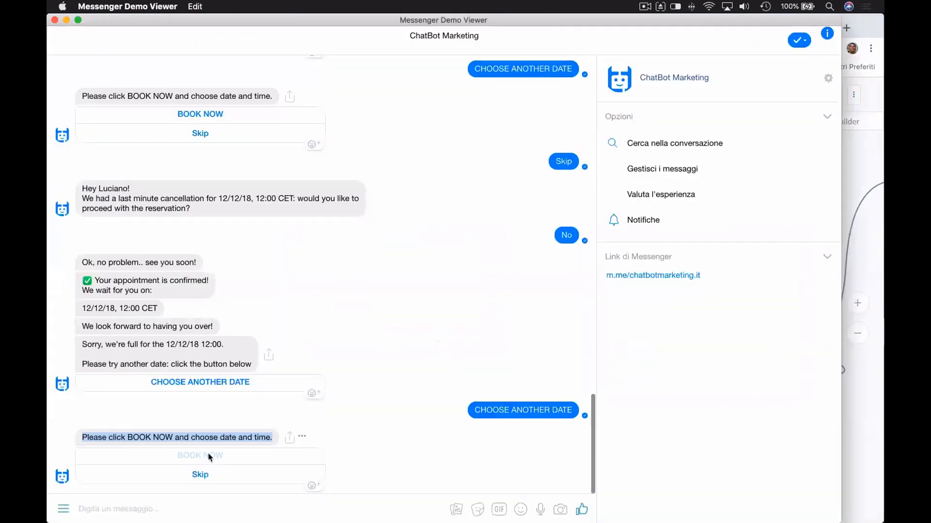
Open the BOOK NOW form from the chatbot's latest reply and close it without booking.
{"action": "left_click", "coordinate": [211, 456]}
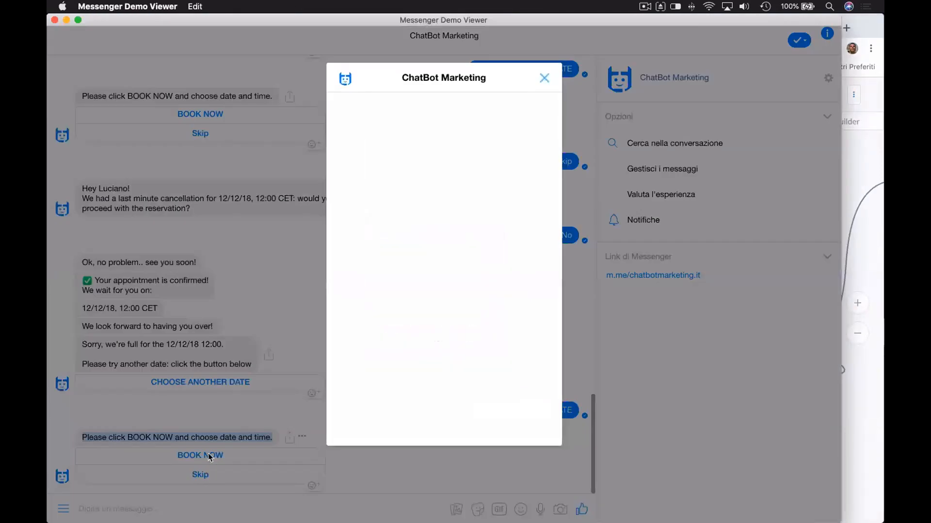
{"action": "left_click", "coordinate": [544, 80]}
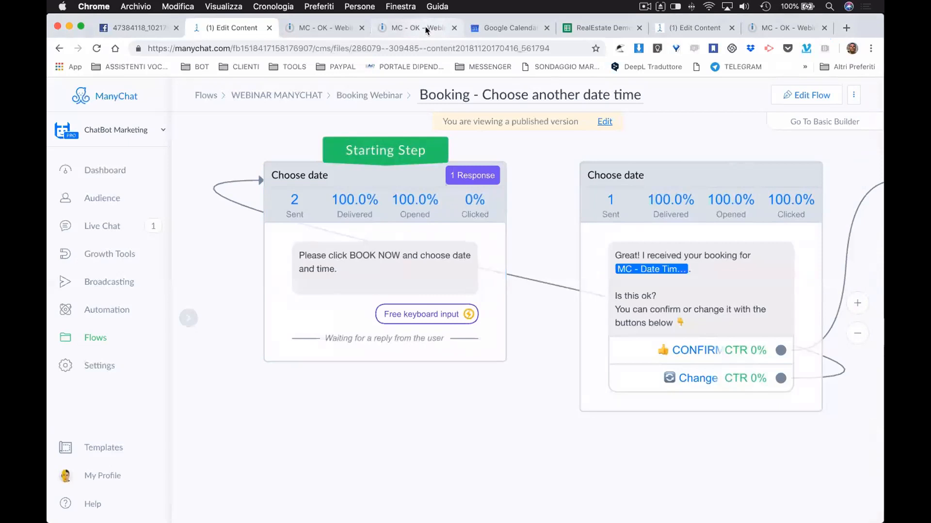
In Google Calendar, change the ending of the December 12 appointment's title to "last minute" and save the event.
{"action": "left_click", "coordinate": [506, 30]}
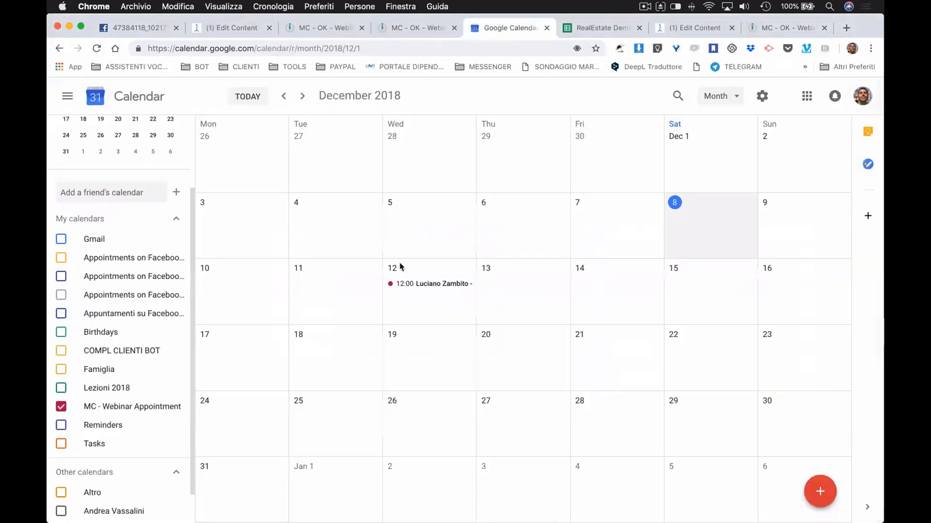
{"action": "double_click", "coordinate": [421, 286]}
{"action": "double_click", "coordinate": [232, 99]}
{"action": "type", "text": "last minute"}
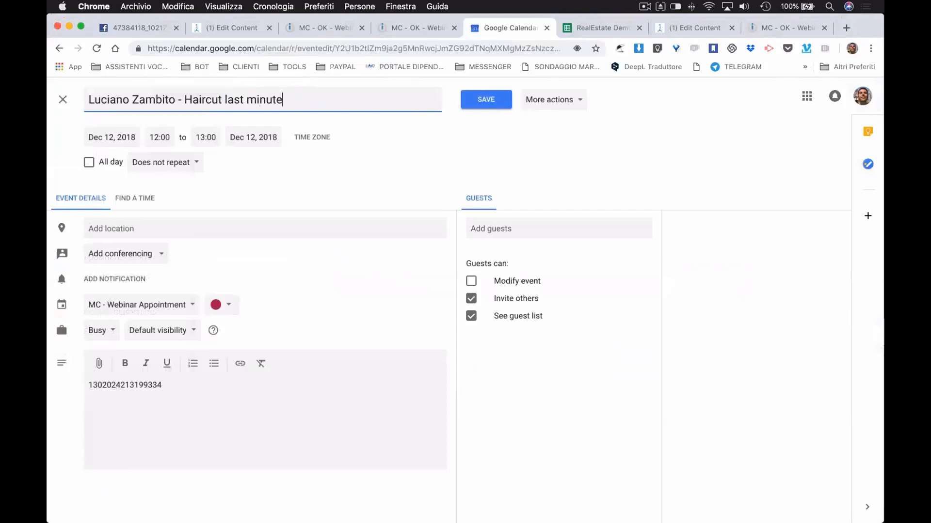
{"action": "left_click", "coordinate": [485, 104]}
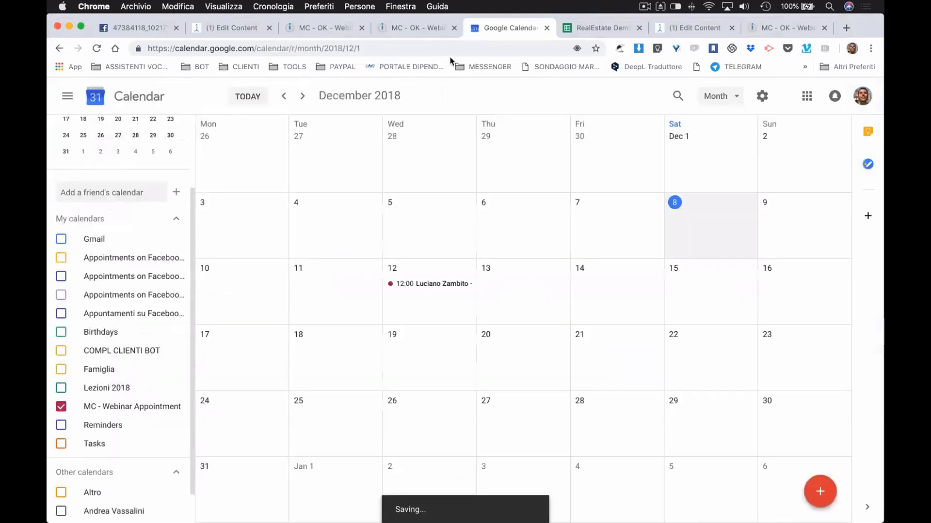
Run the Response to user scenario once in Integromat and review the Add a Tag module's settings.
{"action": "left_click", "coordinate": [417, 27]}
{"action": "left_click", "coordinate": [124, 455]}
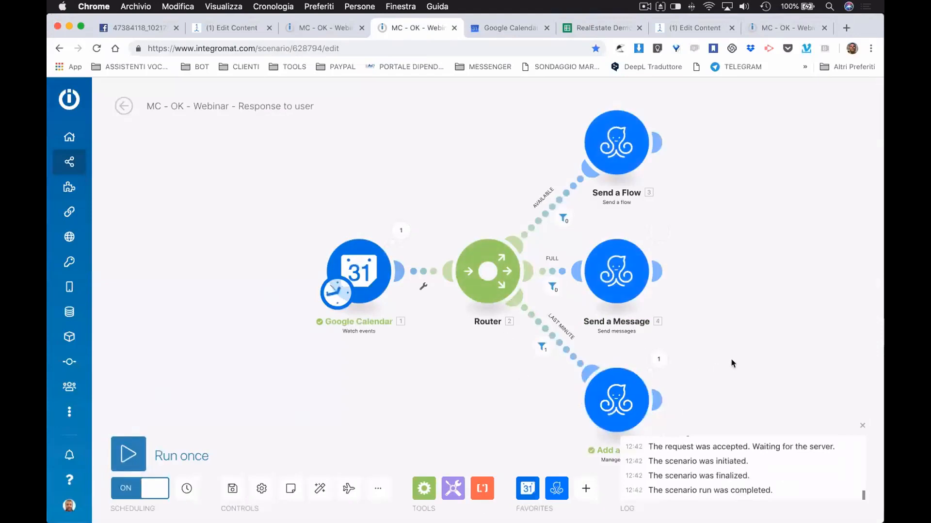
{"action": "scroll", "coordinate": [631, 422], "scroll_direction": "down", "scroll_amount": 2}
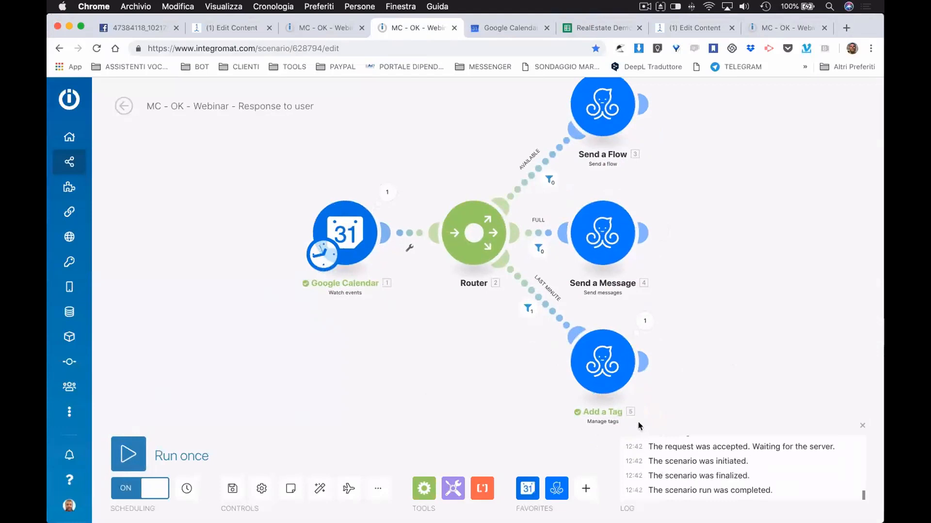
{"action": "left_click", "coordinate": [601, 370]}
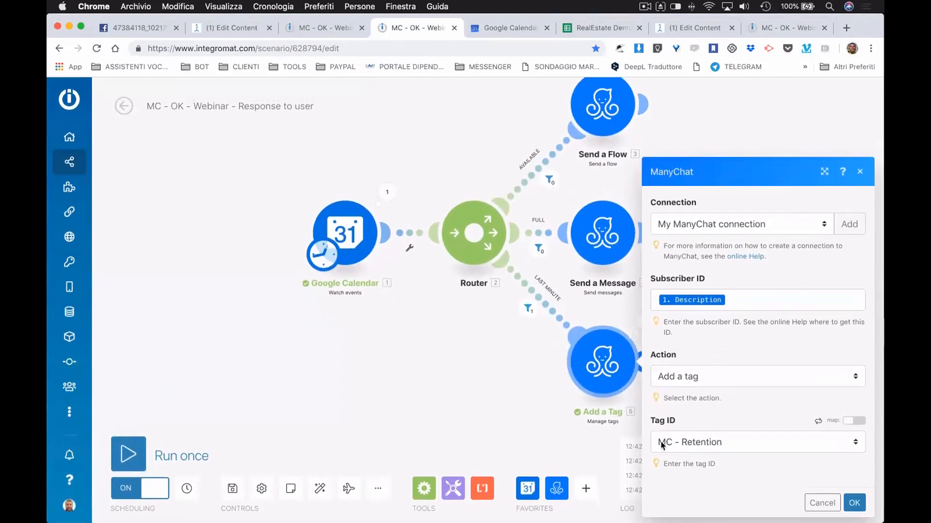
{"action": "left_click", "coordinate": [854, 502]}
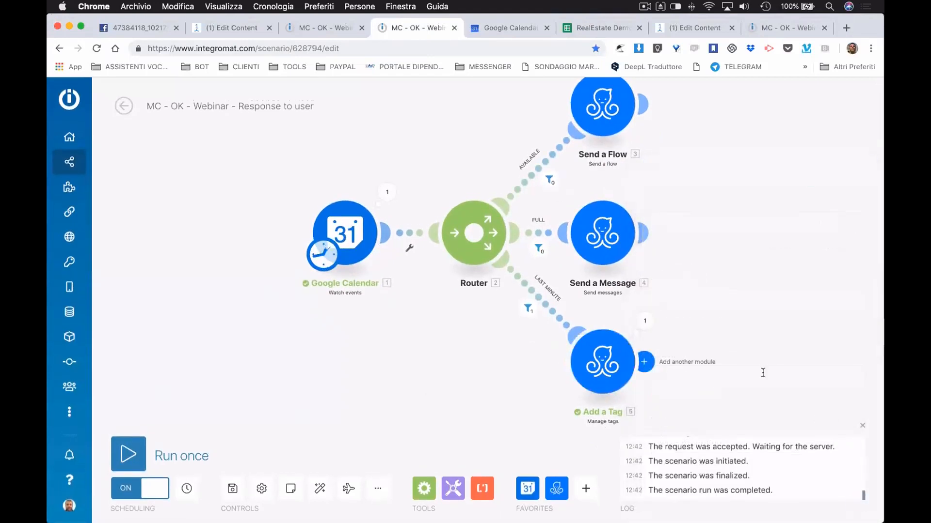
In ManyChat, open the Retention for User automation rule and review its trigger and action.
{"action": "left_click", "coordinate": [224, 28]}
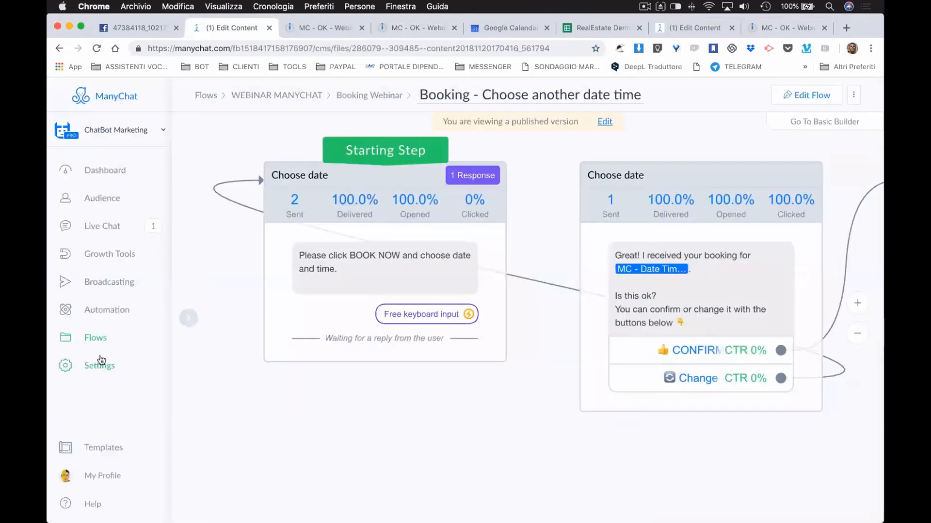
{"action": "left_click", "coordinate": [107, 313]}
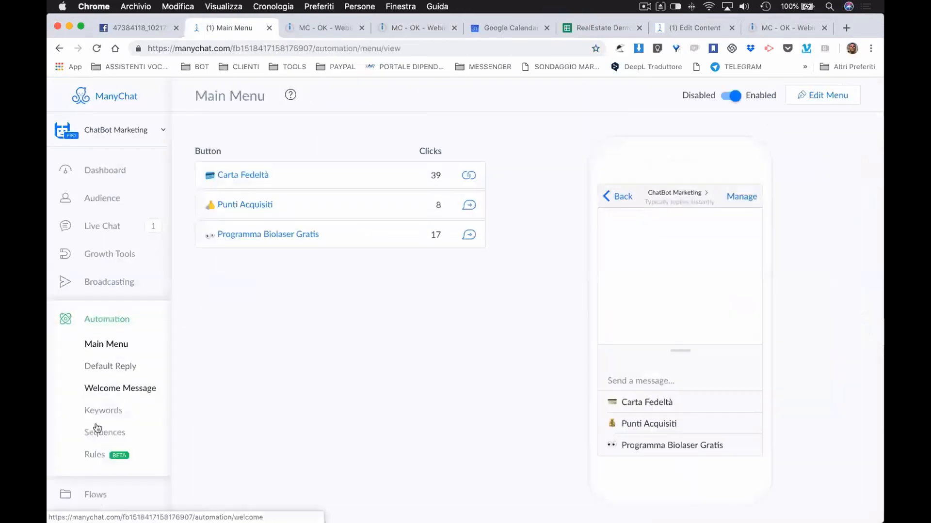
{"action": "left_click", "coordinate": [94, 455]}
{"action": "left_click", "coordinate": [293, 172]}
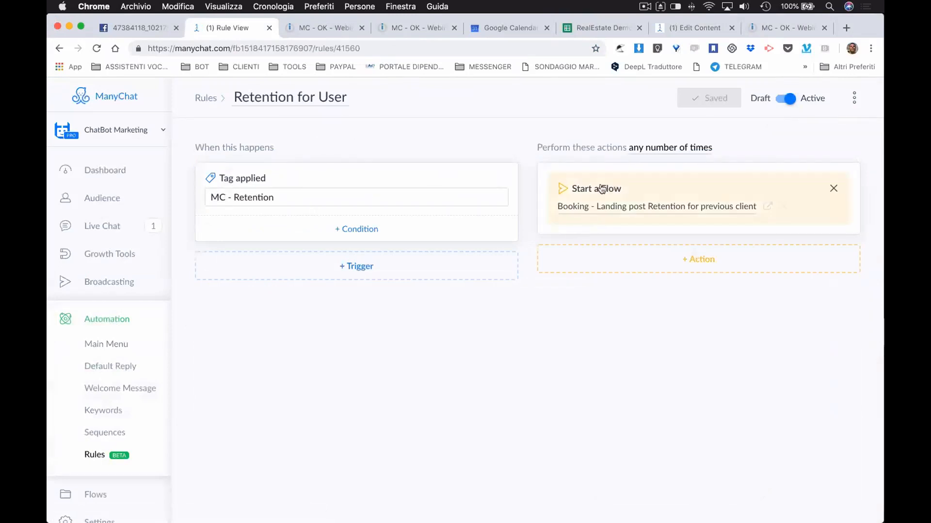
Open the flow started by the rule, Booking - Landing post Retention for previous client, and examine its steps and Yes/No branches.
{"action": "left_click", "coordinate": [768, 207]}
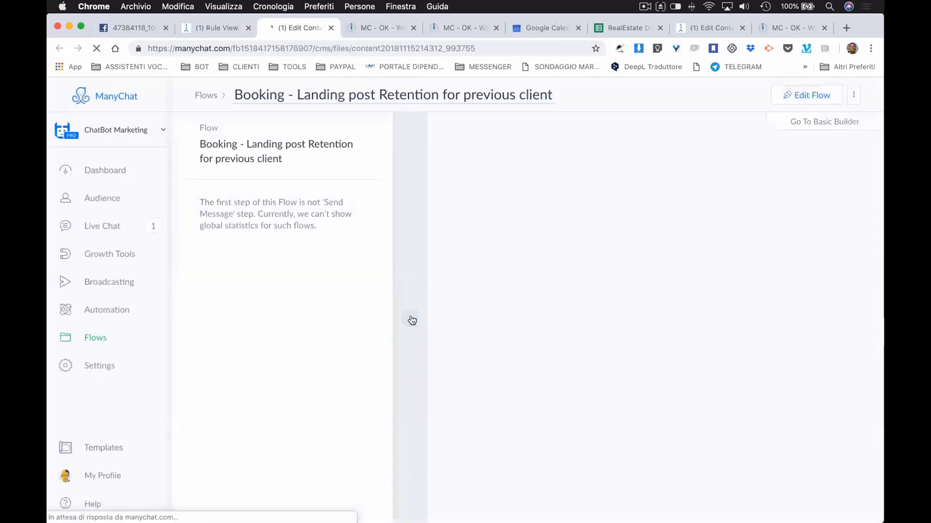
{"action": "left_click", "coordinate": [412, 320]}
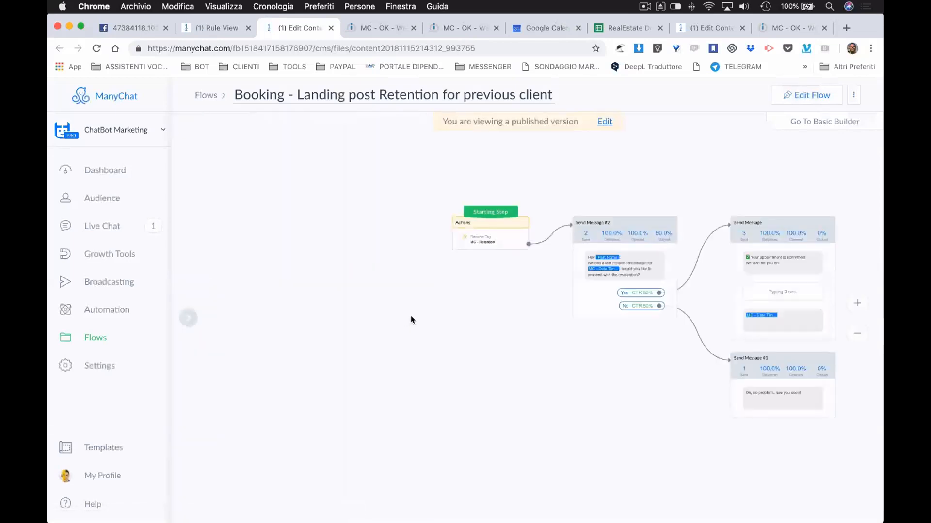
{"action": "scroll", "coordinate": [411, 315], "scroll_direction": "up", "scroll_amount": 3}
{"action": "left_click_drag", "start_coordinate": [602, 272], "coordinate": [372, 301]}
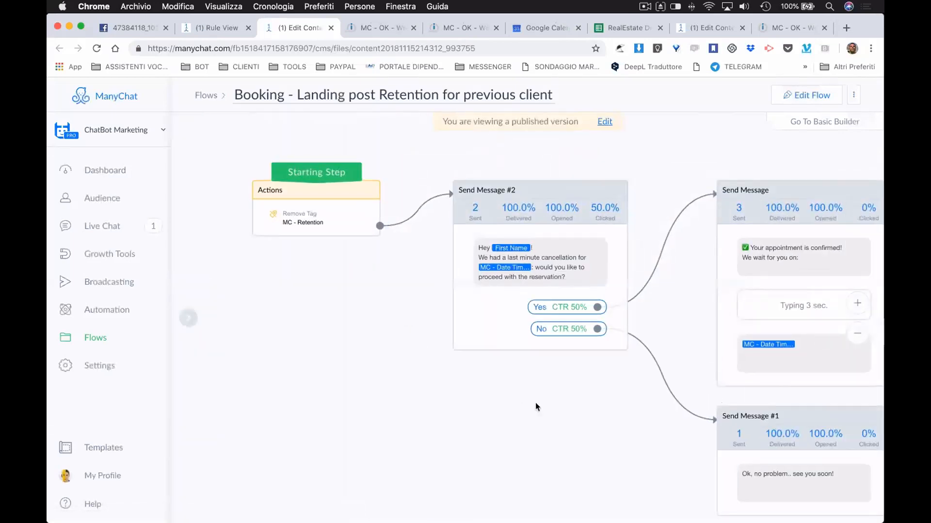
{"action": "left_click_drag", "start_coordinate": [535, 403], "coordinate": [378, 368]}
{"action": "scroll", "coordinate": [405, 376], "scroll_direction": "up", "scroll_amount": 2}
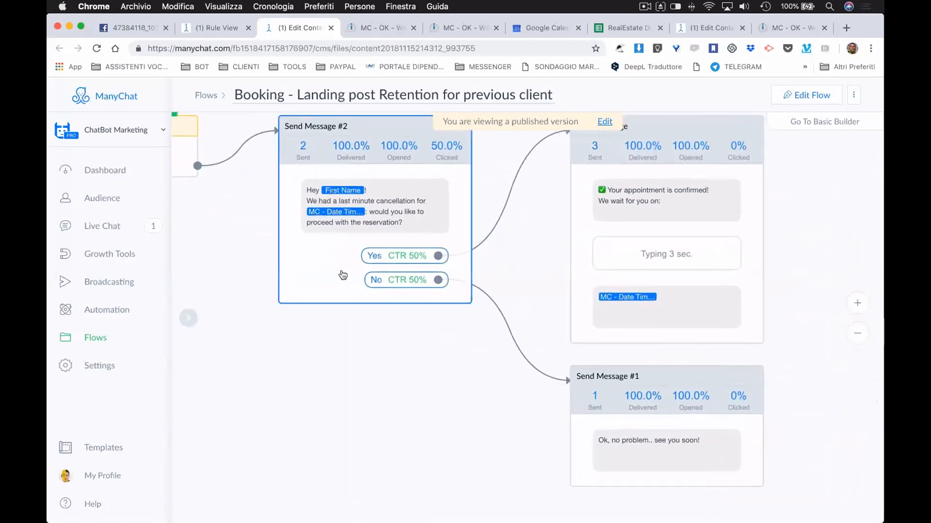
In Messenger Demo Viewer, read the last-minute cancellation message and answer Yes.
{"action": "key", "text": "super+Tab"}
{"action": "left_click_drag", "start_coordinate": [101, 433], "coordinate": [311, 432]}
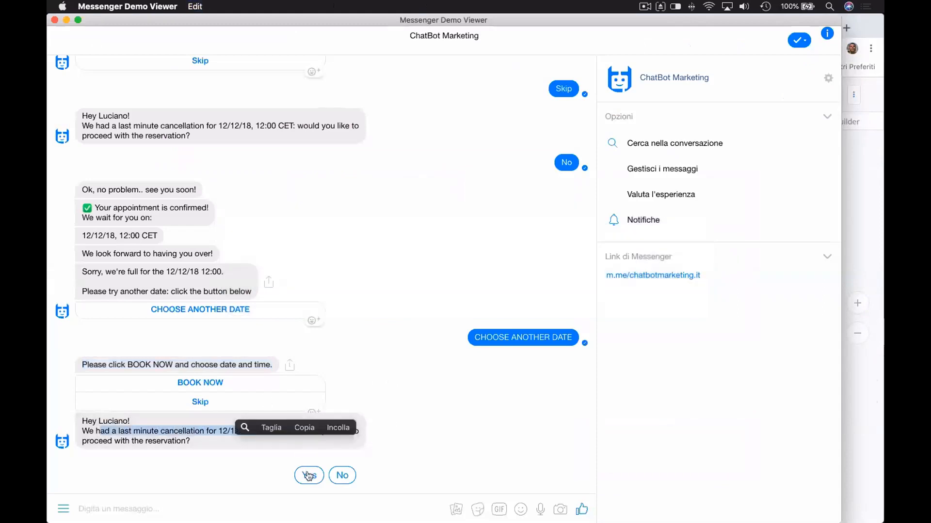
{"action": "left_click", "coordinate": [308, 475]}
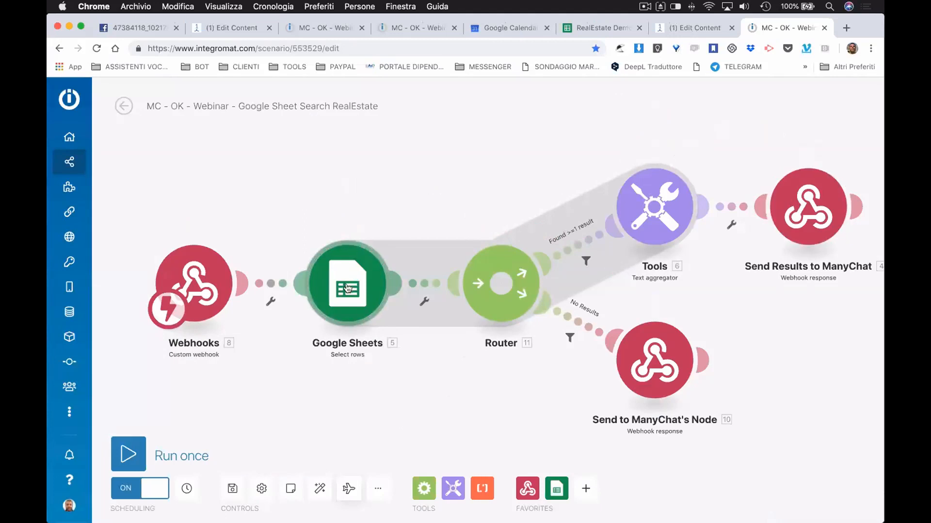
Look through the RealEstate Demo spreadsheet's column headers, from Rooms across to ImageURL.
{"action": "left_click", "coordinate": [605, 30]}
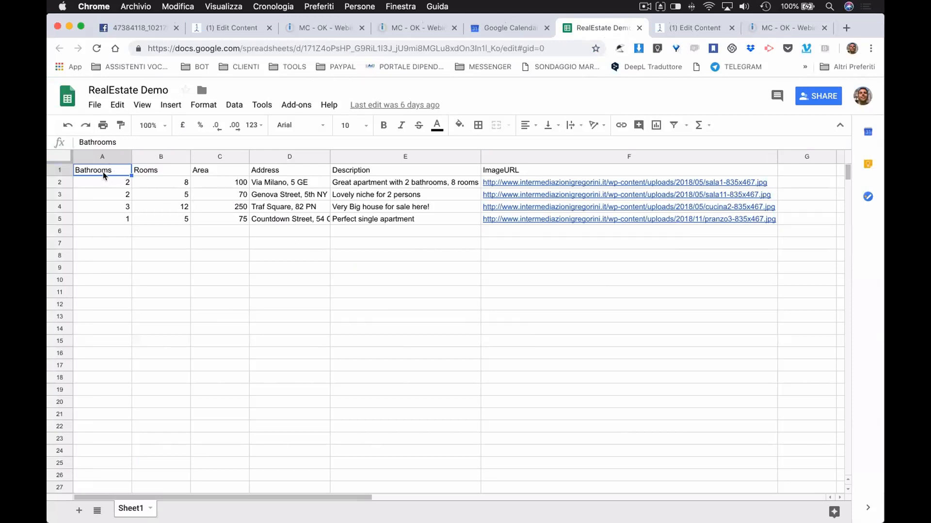
{"action": "left_click", "coordinate": [170, 174]}
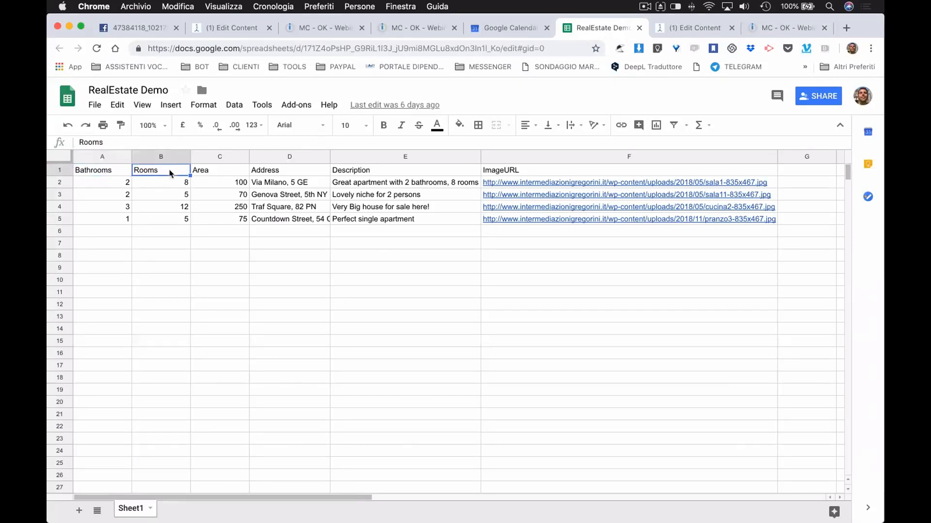
{"action": "left_click", "coordinate": [231, 174]}
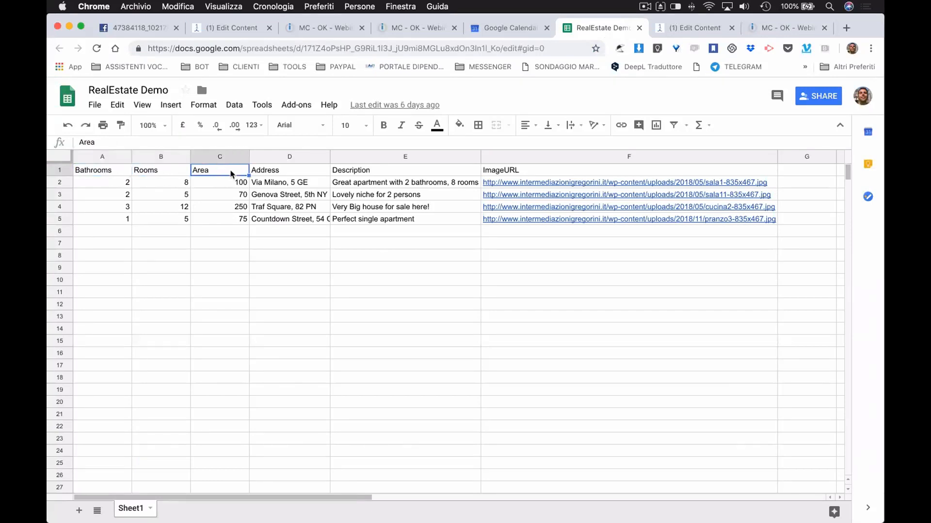
{"action": "left_click", "coordinate": [298, 174]}
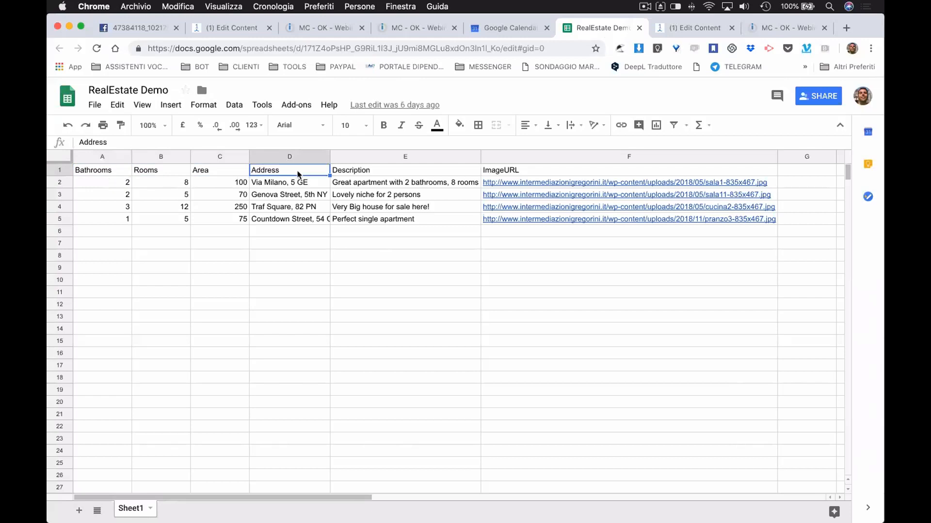
{"action": "left_click", "coordinate": [407, 172]}
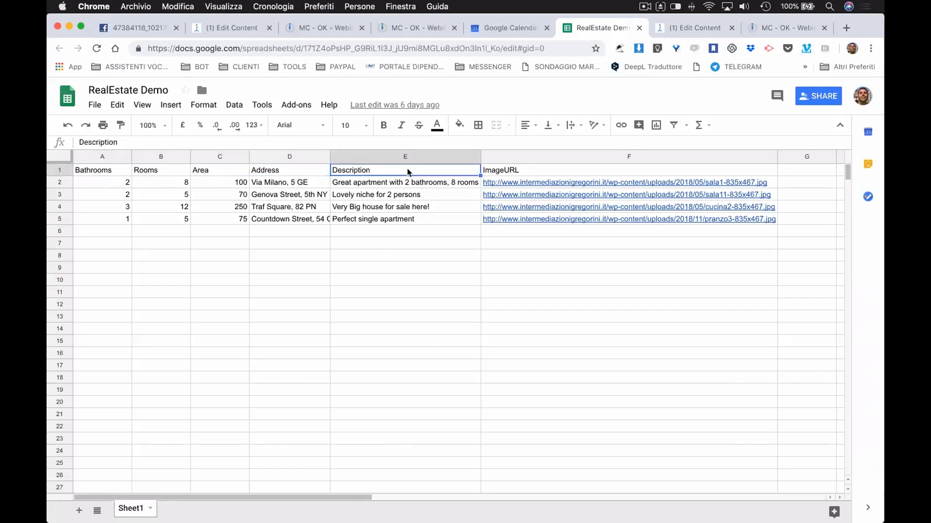
{"action": "left_click", "coordinate": [546, 173]}
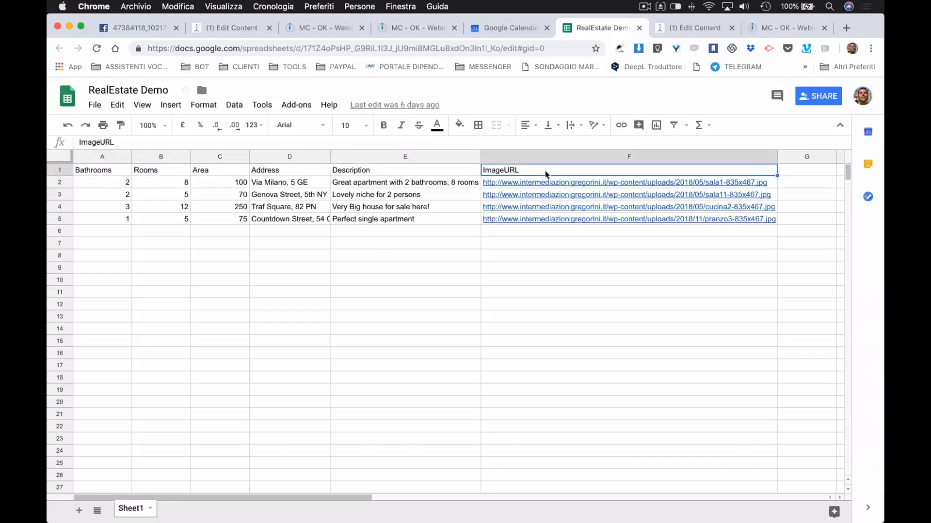
In the Google Sheet Search RealEstate scenario, review the Google Sheets module's worksheet, ordering, filtering and row limit settings.
{"action": "left_click", "coordinate": [790, 30]}
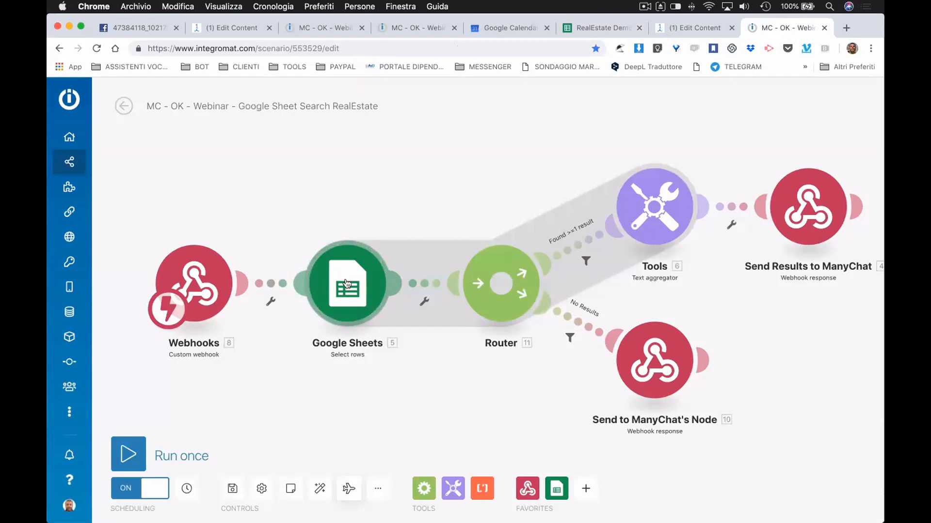
{"action": "left_click", "coordinate": [347, 284]}
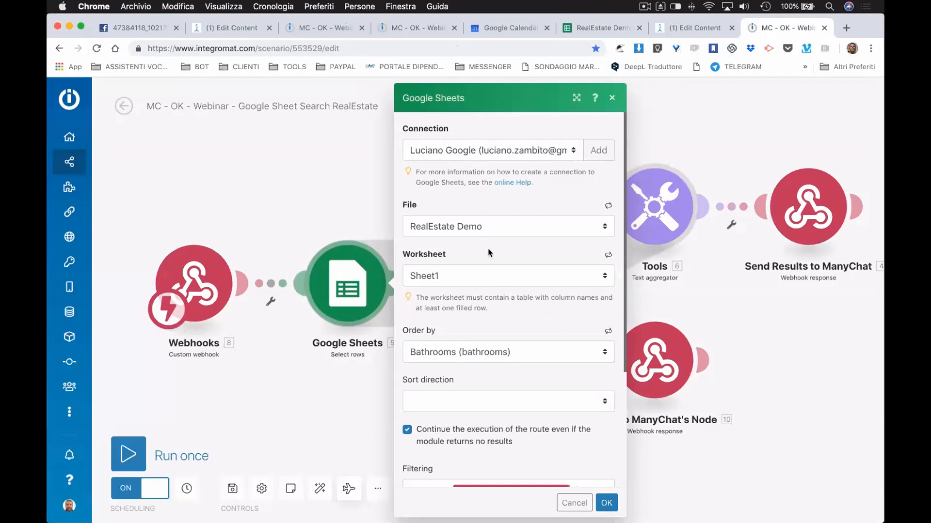
{"action": "scroll", "coordinate": [527, 307], "scroll_direction": "down", "scroll_amount": 2}
{"action": "scroll", "coordinate": [528, 310], "scroll_direction": "down", "scroll_amount": 4}
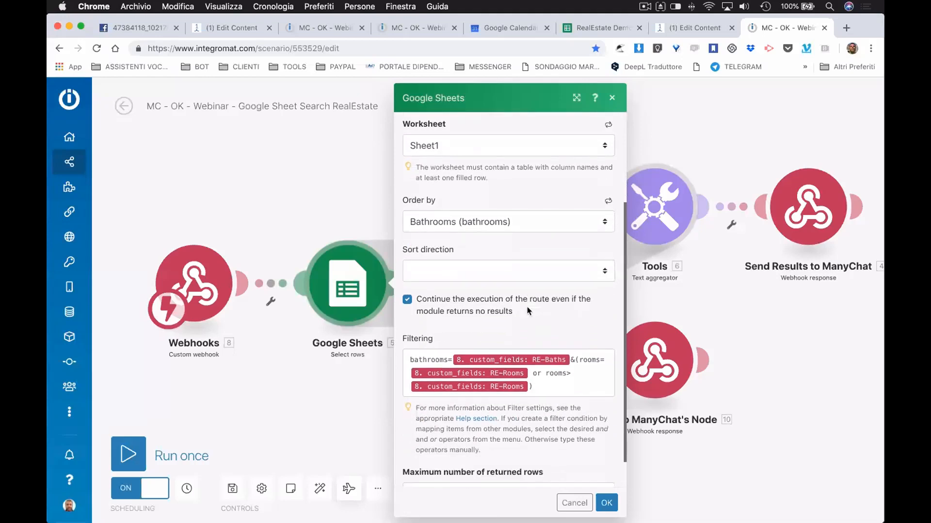
{"action": "scroll", "coordinate": [526, 306], "scroll_direction": "down", "scroll_amount": 2}
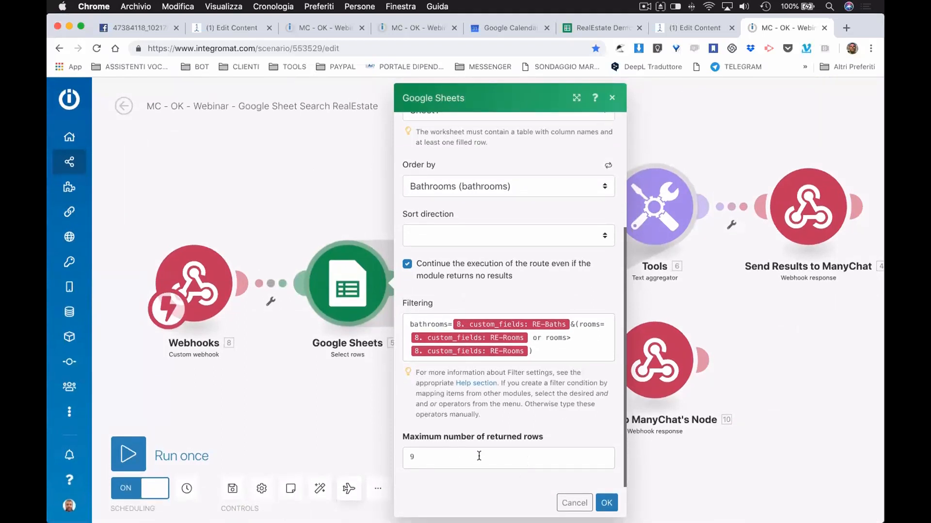
{"action": "left_click", "coordinate": [607, 504]}
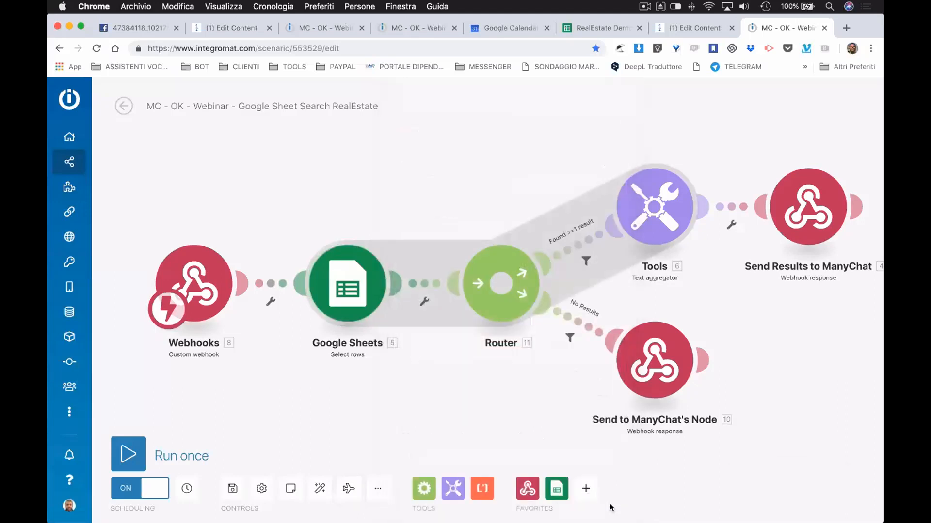
Examine the Send to ManyChat's Node webhook response on the No Results route, including its JSON body's node button.
{"action": "mouse_move", "coordinate": [512, 275]}
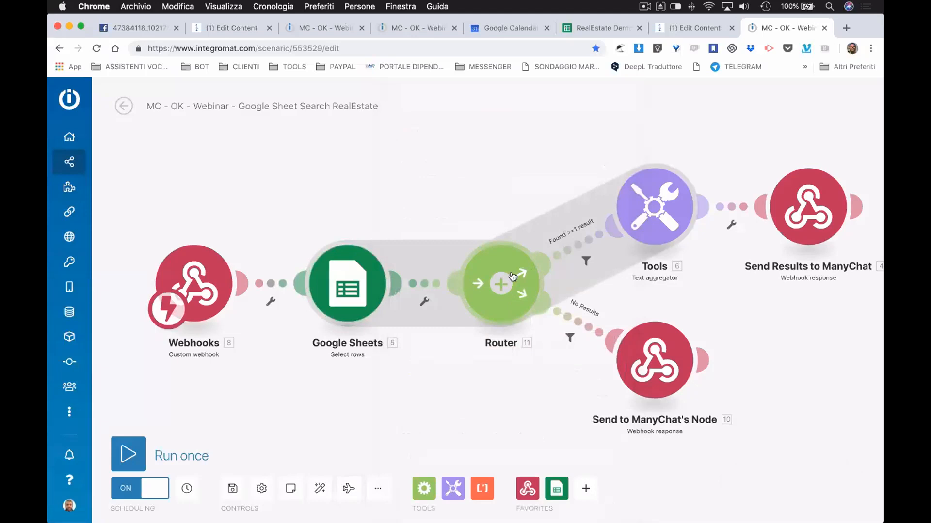
{"action": "left_click", "coordinate": [653, 364]}
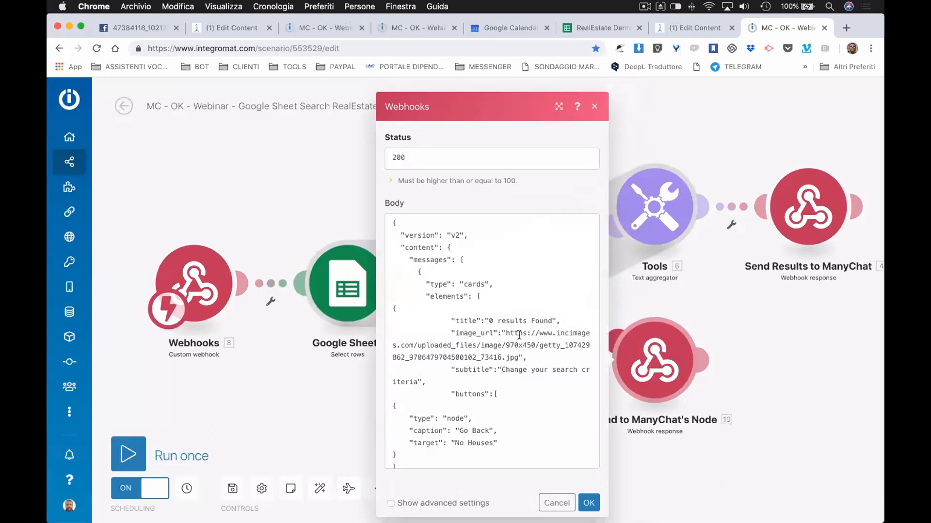
{"action": "double_click", "coordinate": [458, 418]}
{"action": "left_click", "coordinate": [472, 419]}
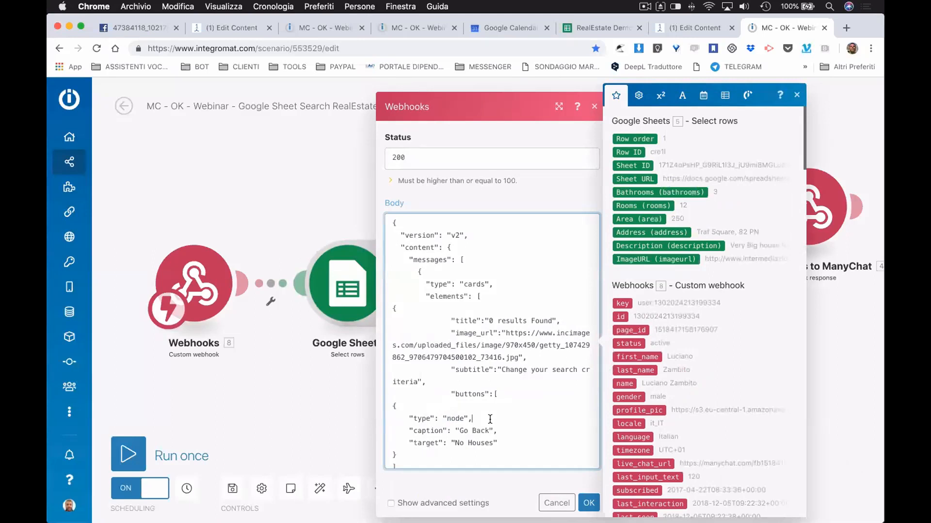
{"action": "left_click", "coordinate": [335, 208]}
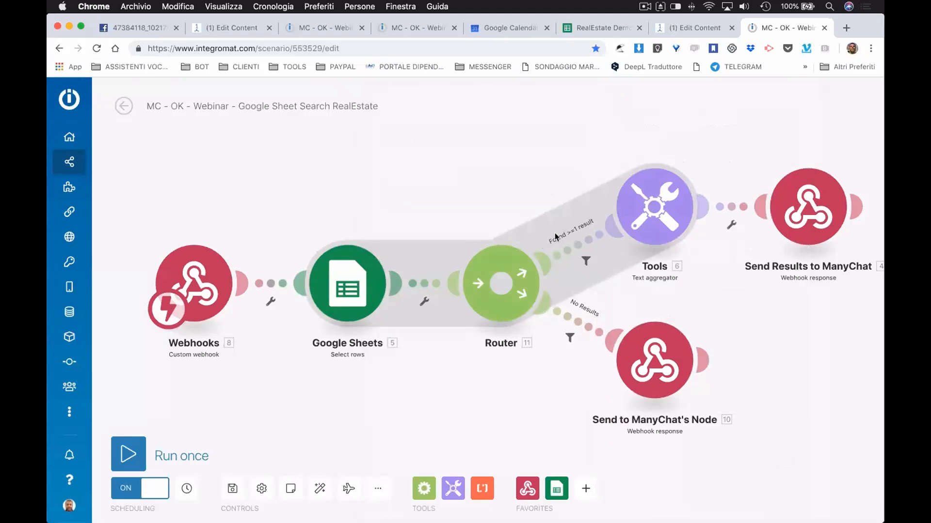
Review the Tools text aggregator's source module, separator and text settings on the Found >=1 result route.
{"action": "left_click", "coordinate": [652, 208]}
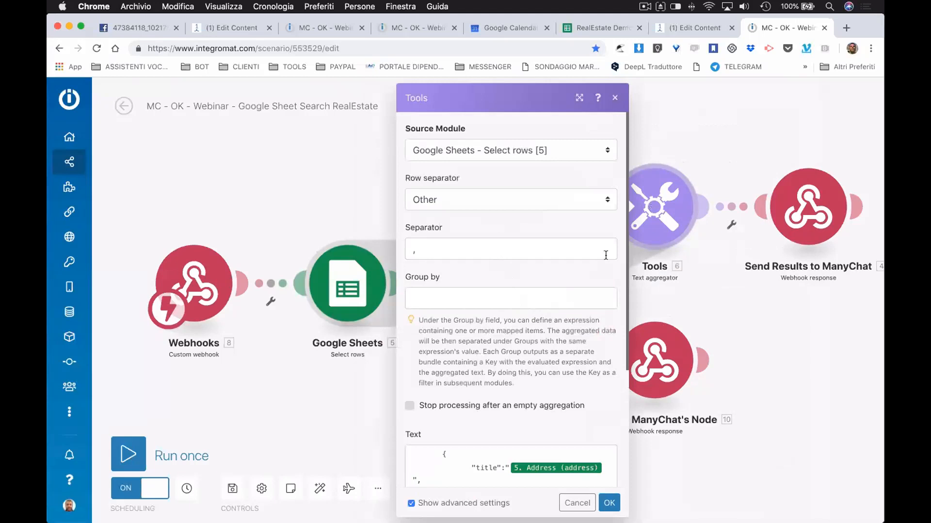
{"action": "left_click", "coordinate": [727, 146]}
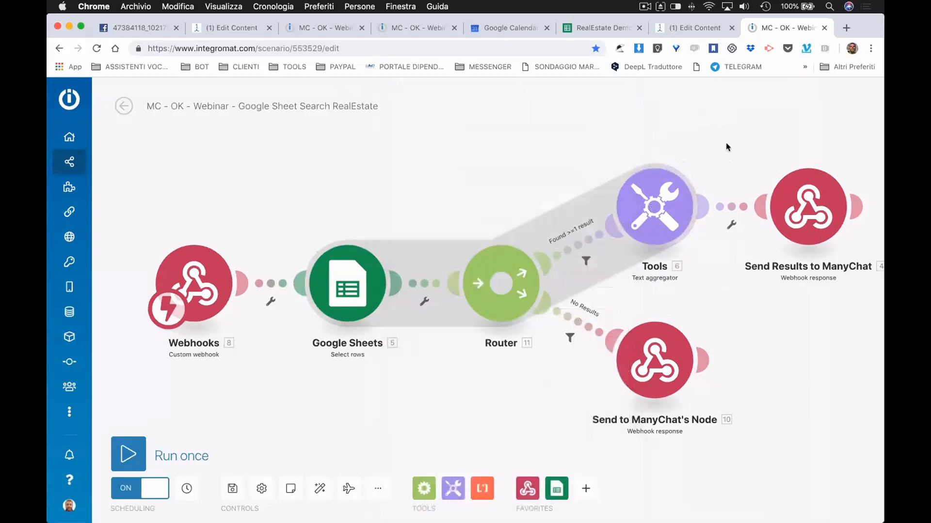
Examine the Send Results to ManyChat webhook response body, including its Go back card and the New Search button's target node.
{"action": "left_click", "coordinate": [808, 209]}
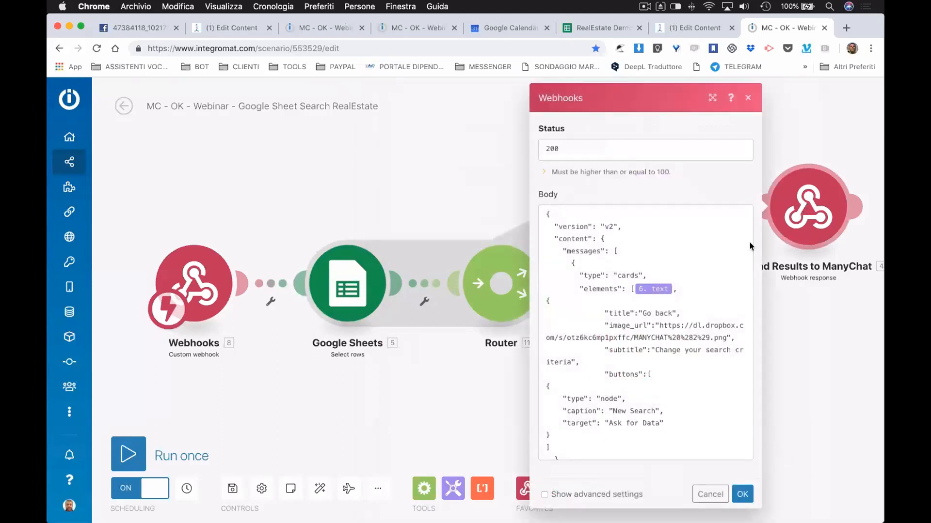
{"action": "scroll", "coordinate": [685, 363], "scroll_direction": "down", "scroll_amount": 2}
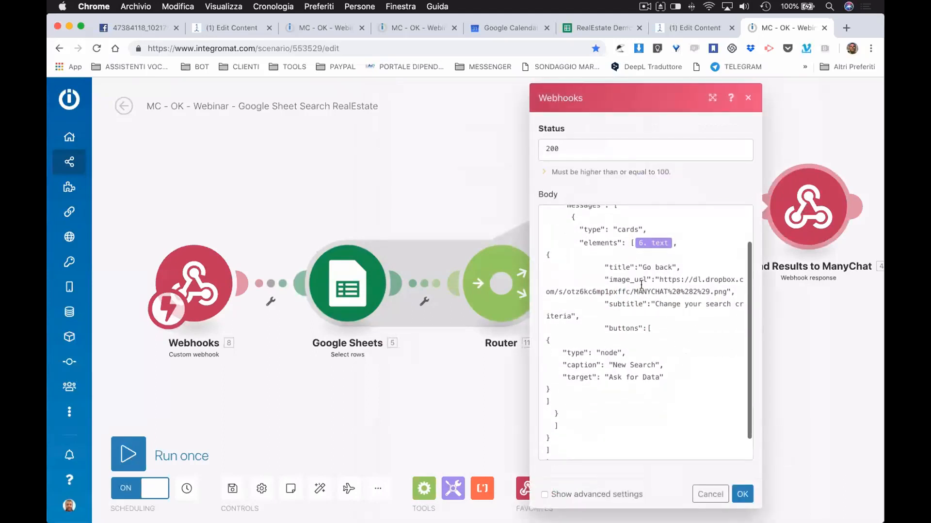
{"action": "left_click_drag", "start_coordinate": [608, 268], "coordinate": [662, 372]}
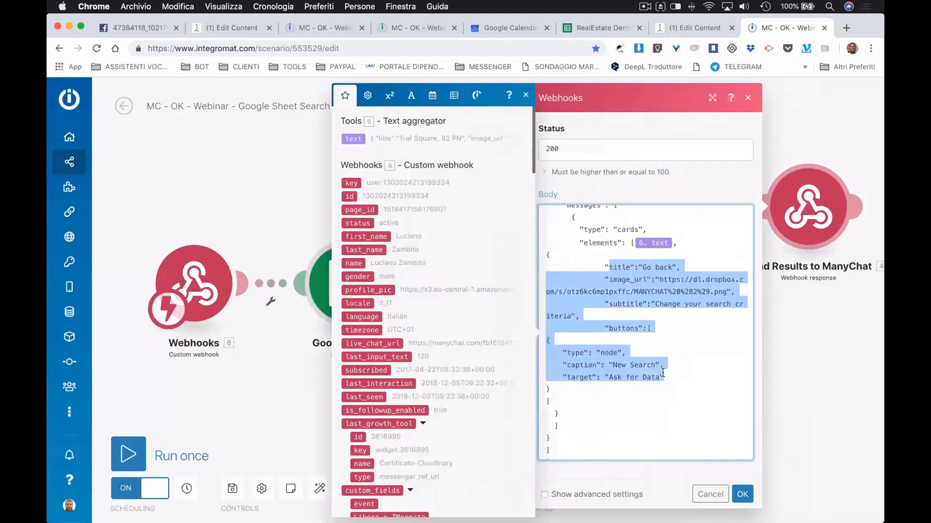
{"action": "left_click_drag", "start_coordinate": [663, 372], "coordinate": [663, 372]}
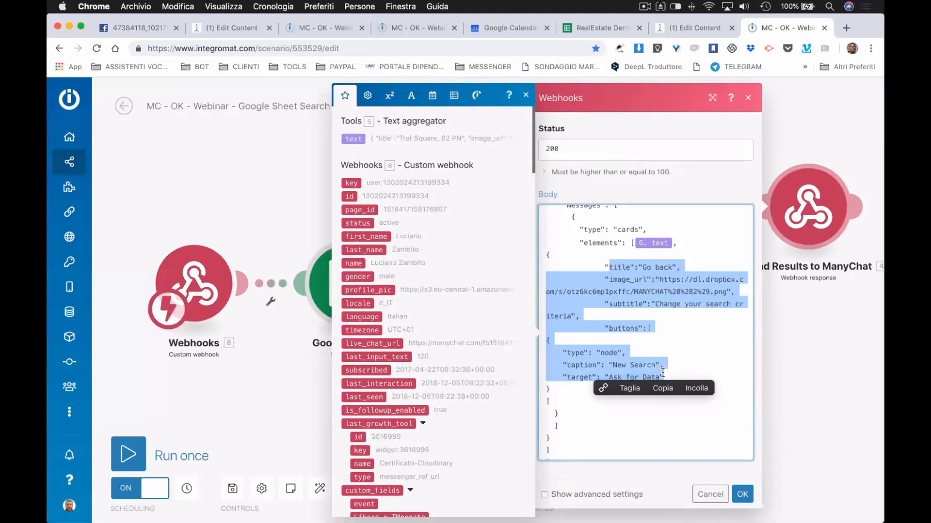
{"action": "left_click", "coordinate": [662, 376]}
{"action": "left_click_drag", "start_coordinate": [609, 377], "coordinate": [658, 379]}
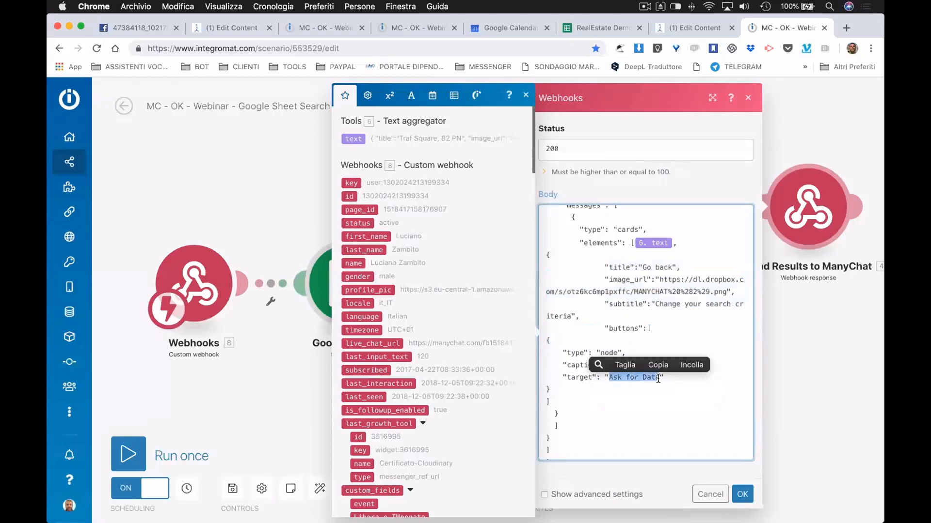
Switch to the Real Estate Demo flow in ManyChat and inspect the No Houses and Ask for Data nodes.
{"action": "left_click", "coordinate": [321, 29]}
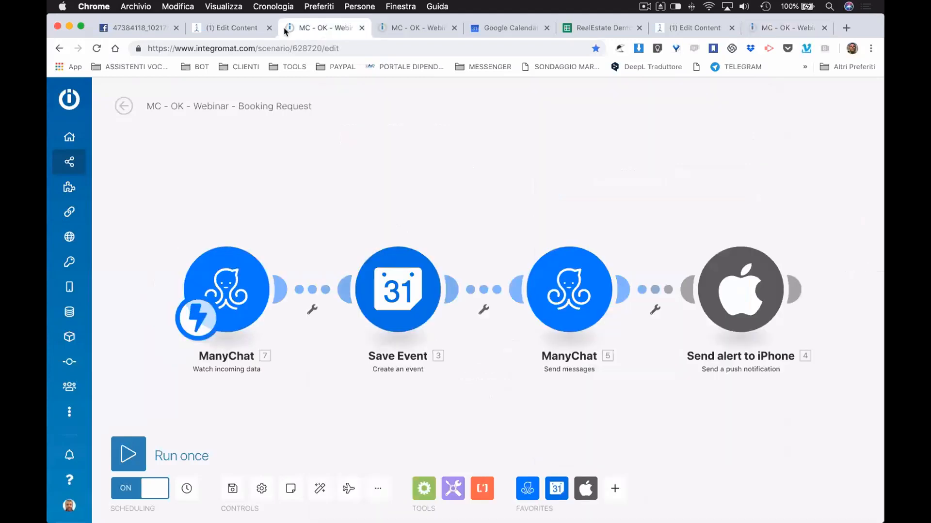
{"action": "left_click", "coordinate": [242, 28]}
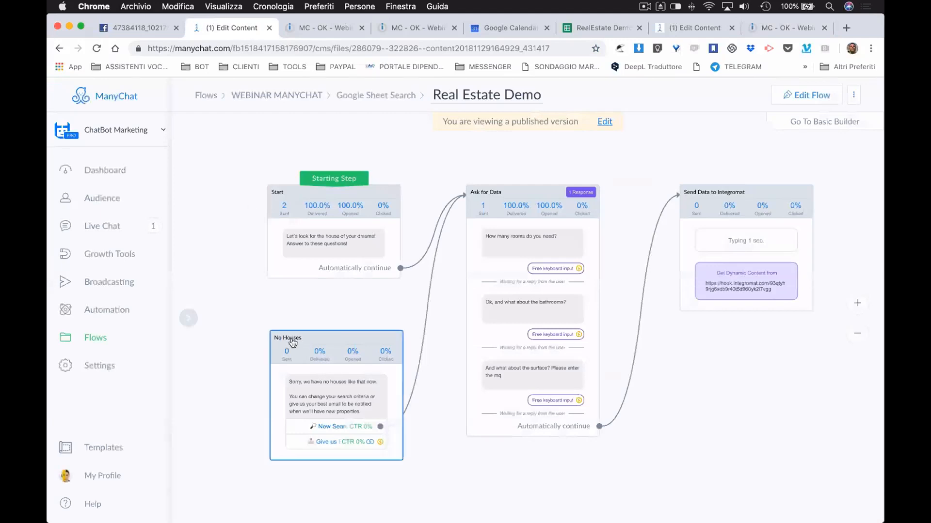
{"action": "scroll", "coordinate": [292, 343], "scroll_direction": "up", "scroll_amount": 3}
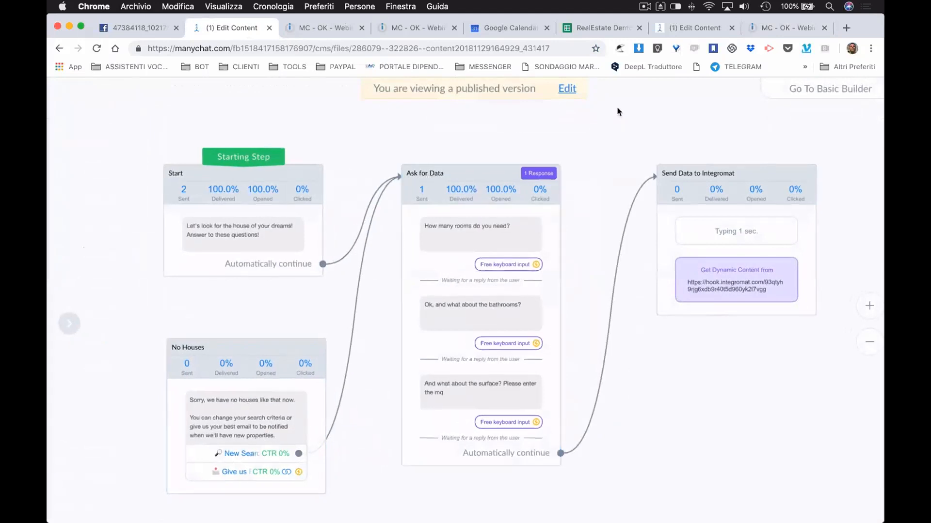
Open the Real Estate Demo flow for editing, preview it, and switch to Messenger.
{"action": "left_click", "coordinate": [775, 95]}
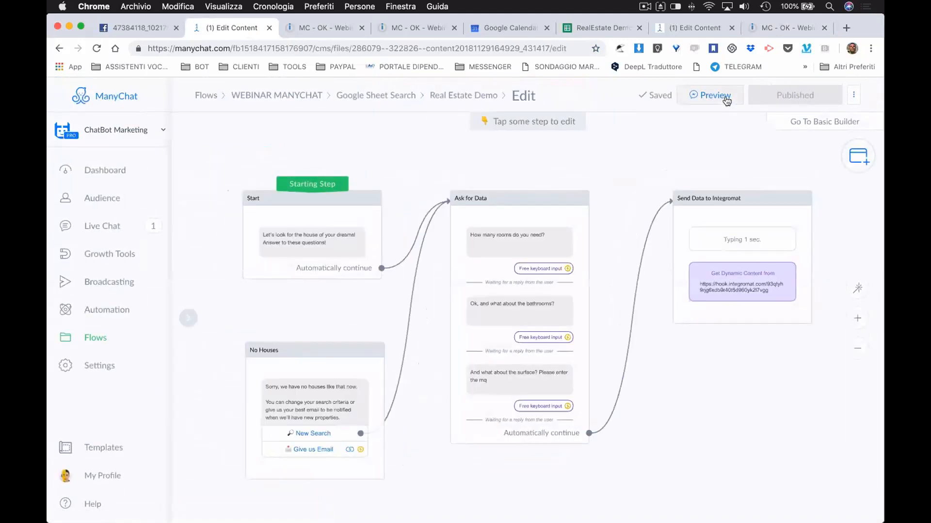
{"action": "left_click", "coordinate": [713, 96]}
{"action": "key", "text": "super+Tab"}
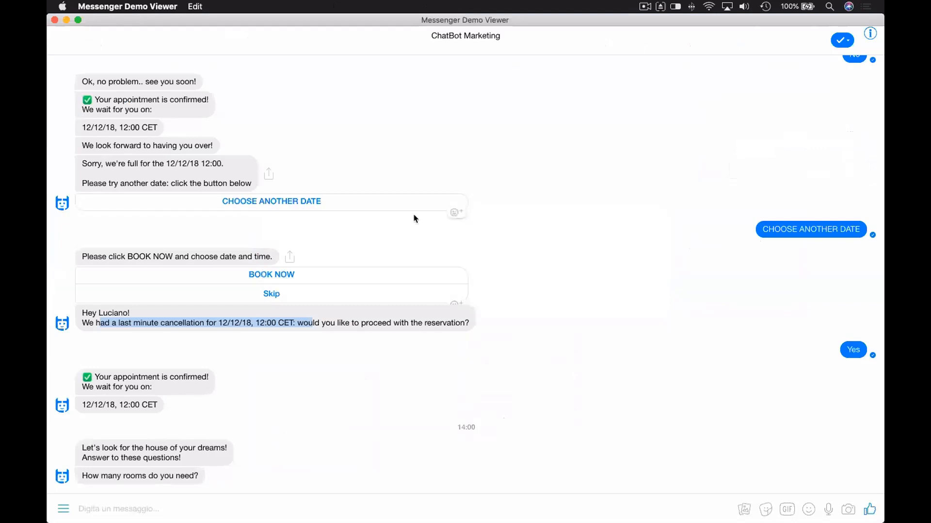
Answer the bot's house search questions with 5 rooms, 2 bathrooms and a surface of 100 mq.
{"action": "left_click", "coordinate": [208, 508]}
{"action": "type", "text": "5"}
{"action": "key", "text": "Return"}
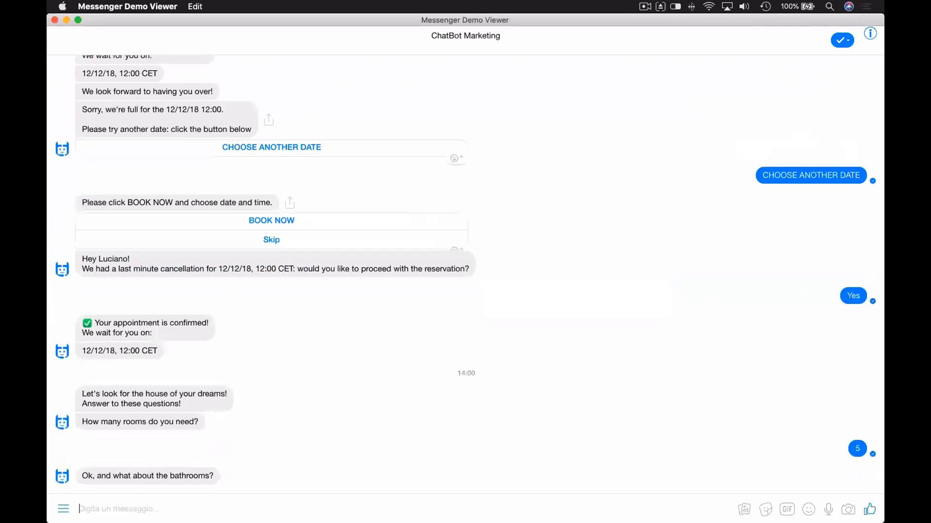
{"action": "type", "text": "2"}
{"action": "key", "text": "Return"}
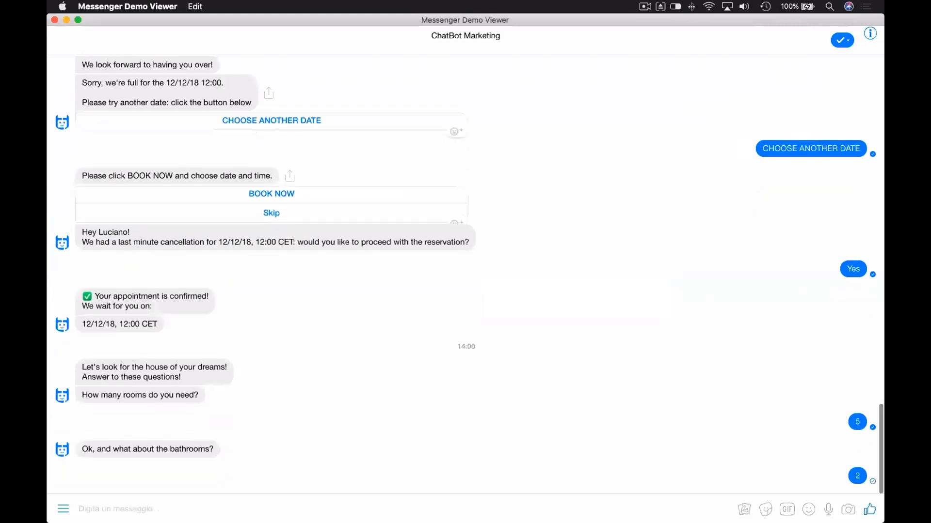
{"action": "type", "text": "100"}
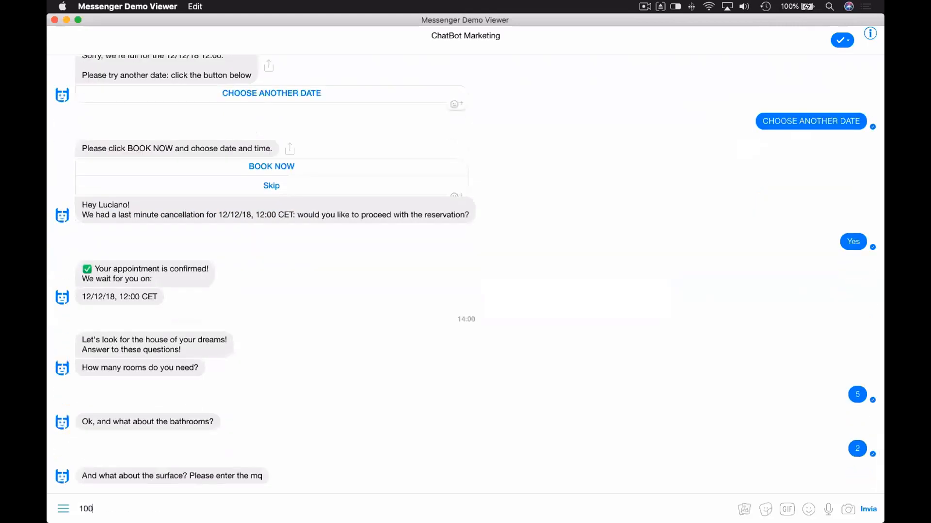
{"action": "key", "text": "Return"}
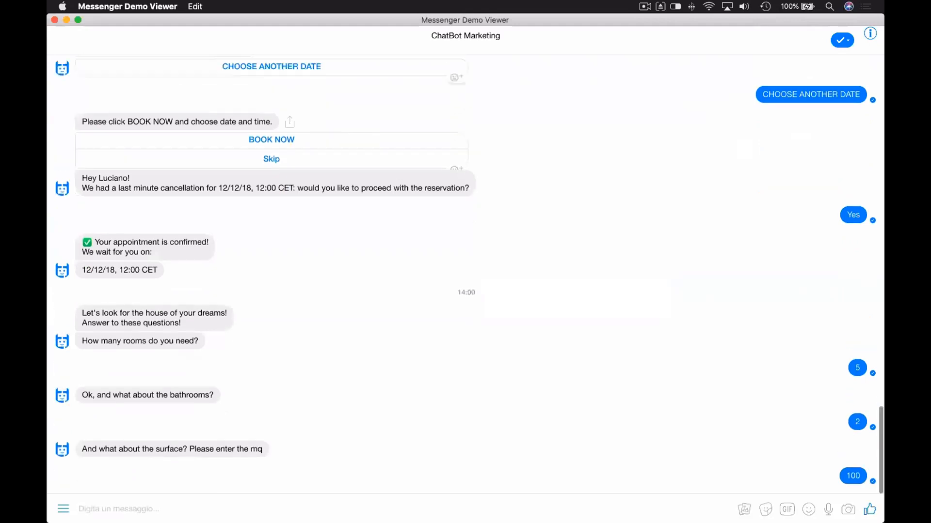
{"action": "type", "text": "100"}
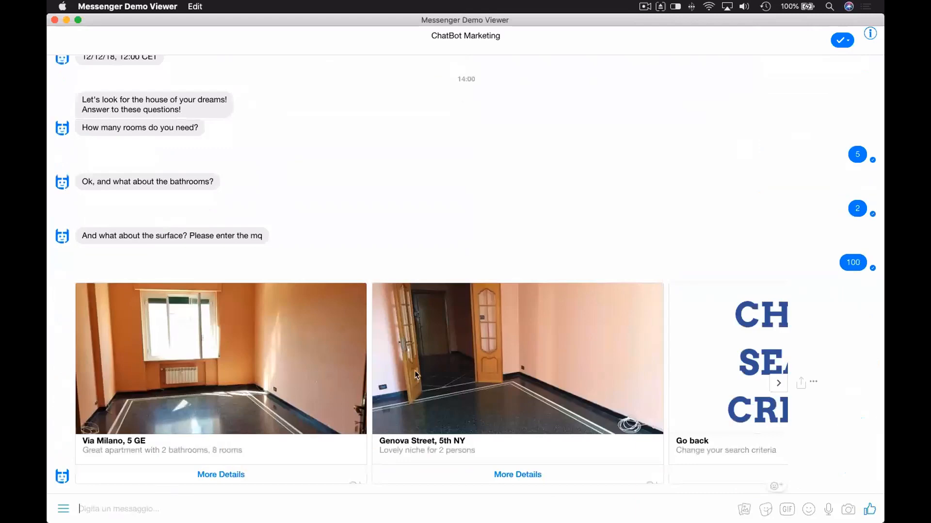
Close the webhook response settings in the Integromat scenario, and view the Go back card among the Messenger search results.
{"action": "key", "text": "super+Tab"}
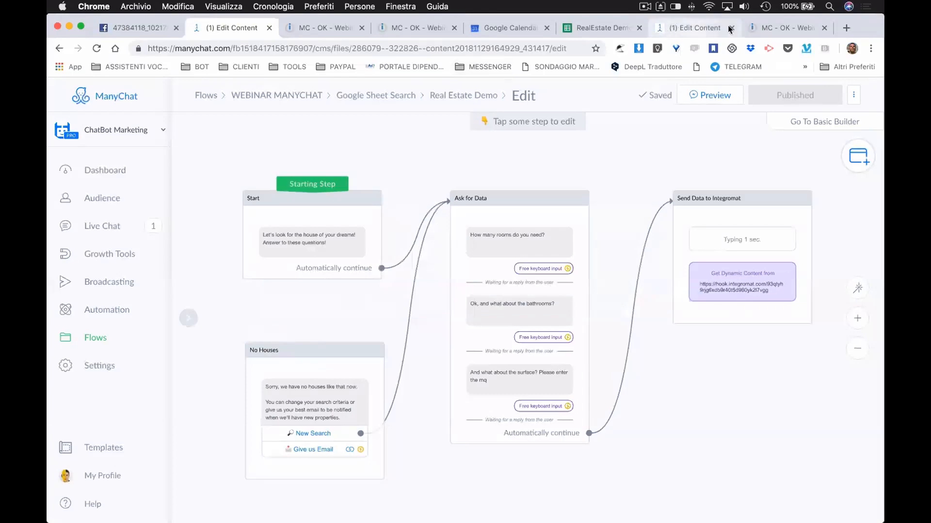
{"action": "left_click", "coordinate": [785, 29]}
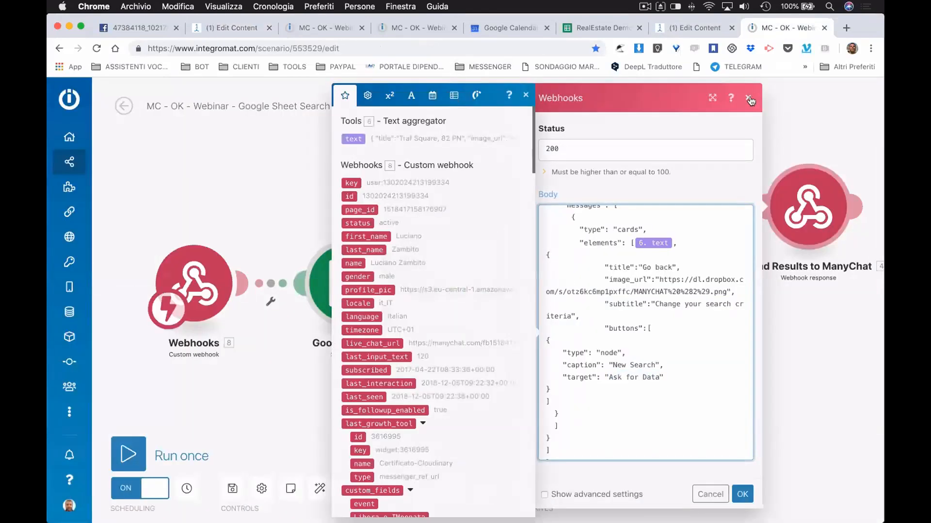
{"action": "key", "text": "Escape"}
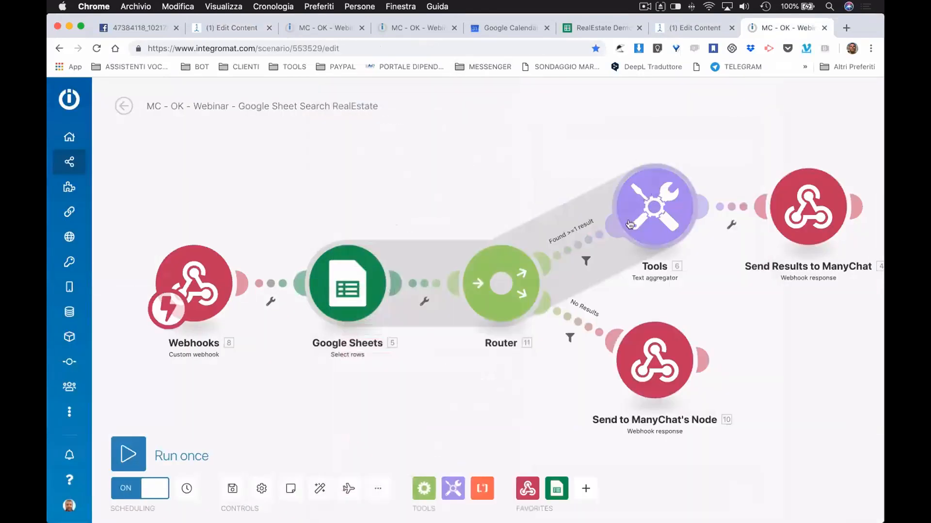
{"action": "key", "text": "super+Tab"}
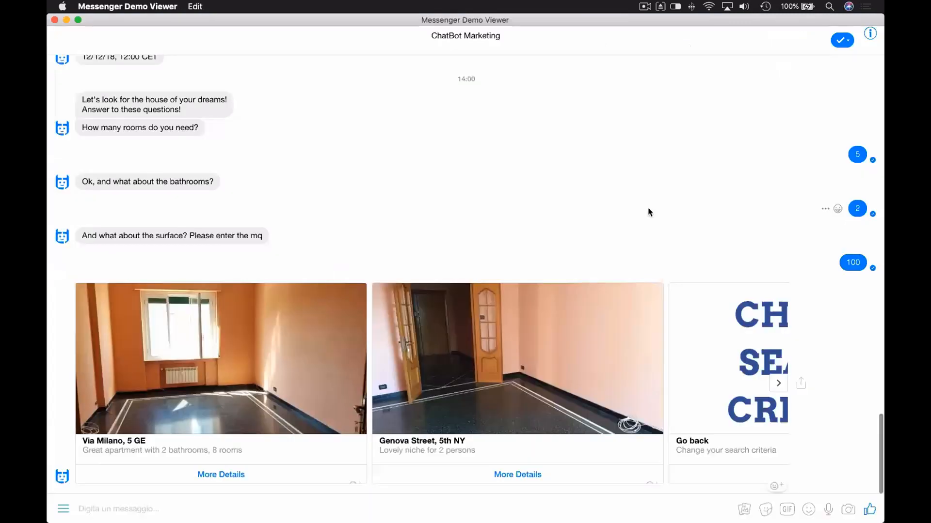
{"action": "left_click", "coordinate": [779, 384]}
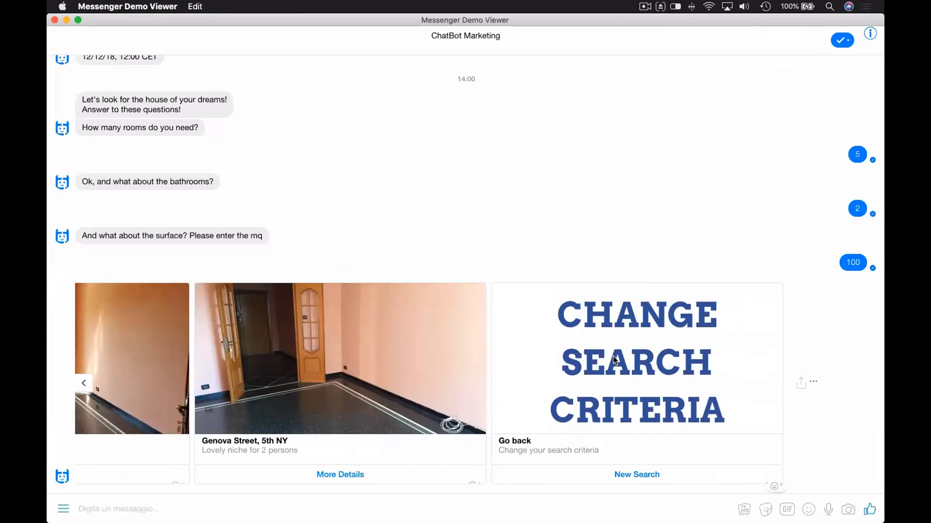
In Integromat, compare the Send Results to ManyChat body's aggregated text element and Go back card code with the Messenger cards.
{"action": "key", "text": "super+Tab"}
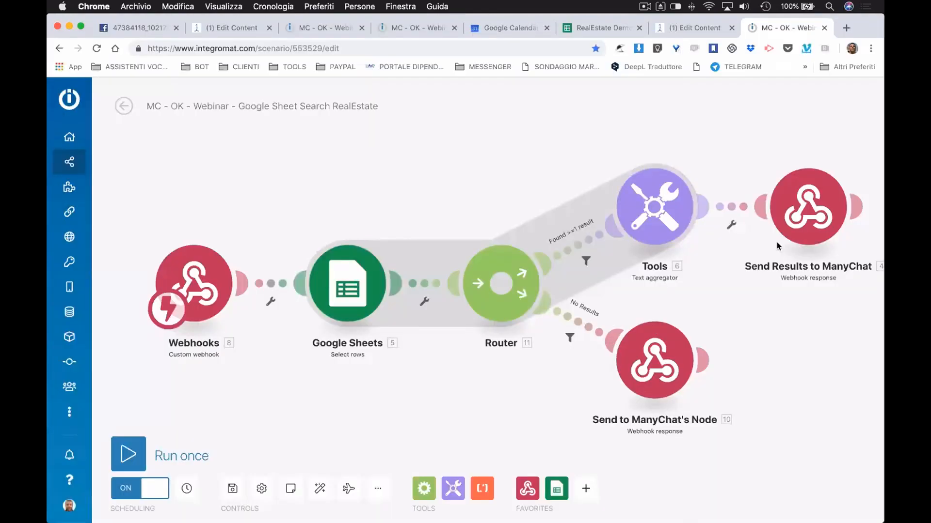
{"action": "left_click", "coordinate": [819, 206]}
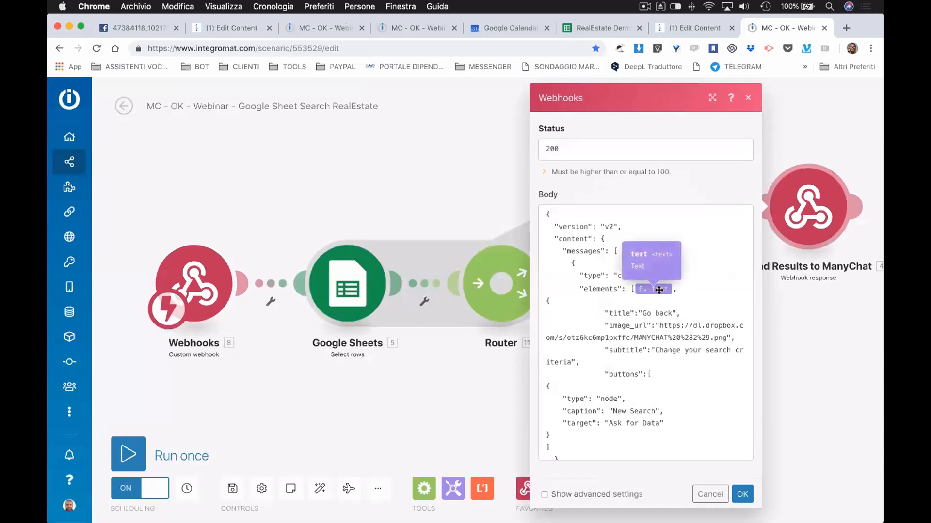
{"action": "left_click", "coordinate": [623, 319]}
{"action": "left_click_drag", "start_coordinate": [605, 314], "coordinate": [674, 420]}
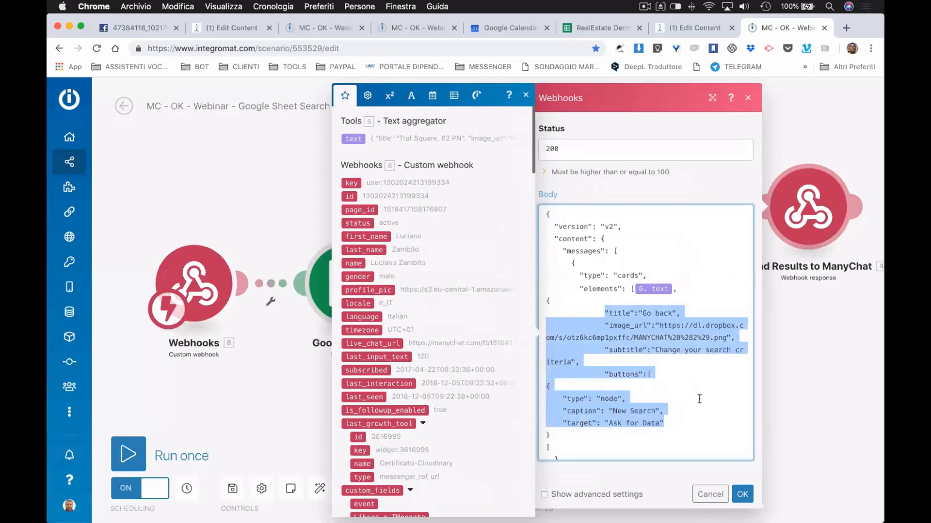
{"action": "left_click", "coordinate": [742, 494]}
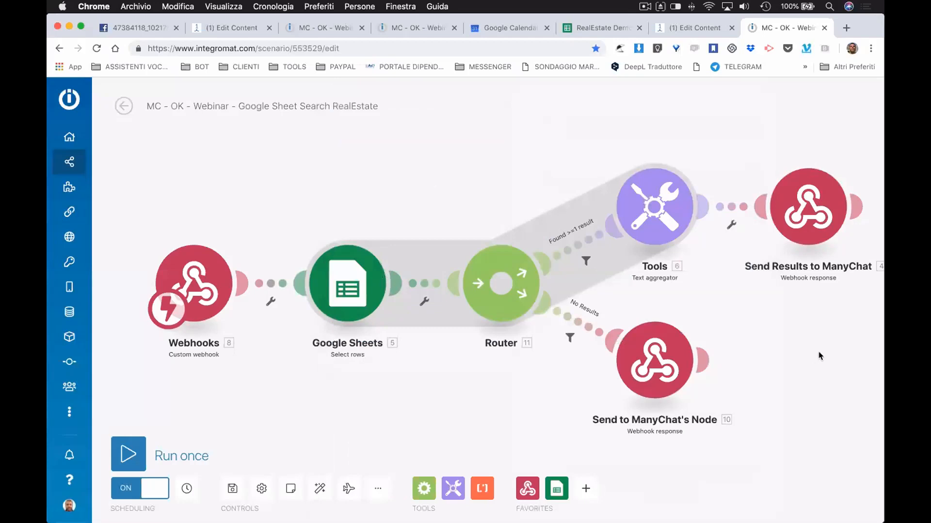
Start a new search from the Go back card in Messenger, answering 6 rooms, 2 bathrooms and 100 mq.
{"action": "key", "text": "super+Tab"}
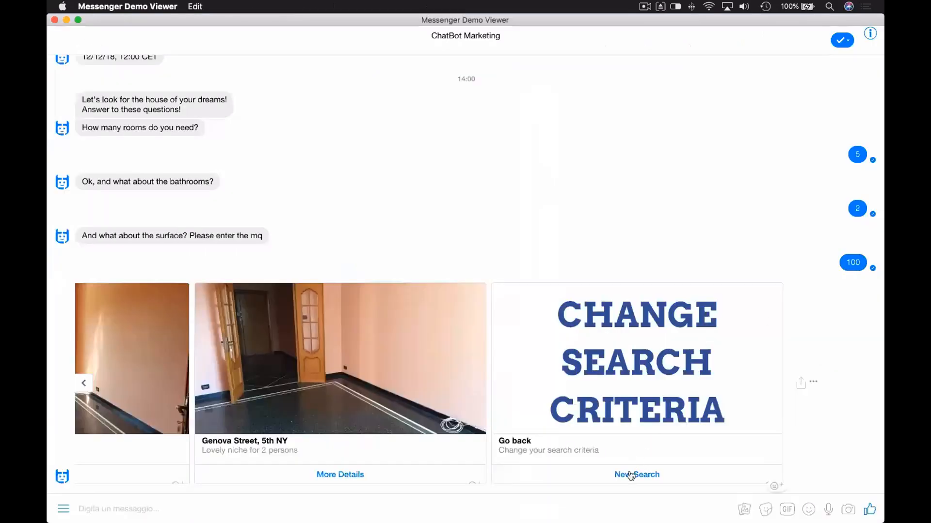
{"action": "left_click", "coordinate": [631, 475]}
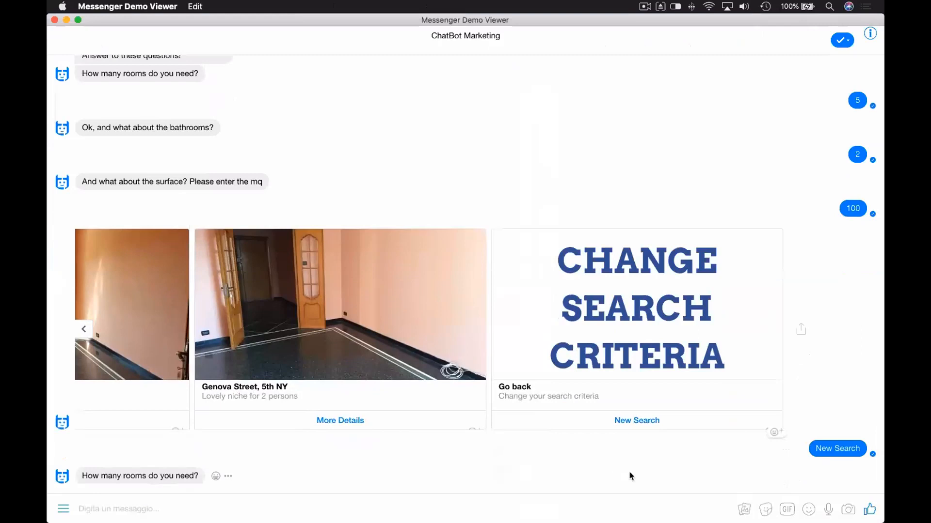
{"action": "left_click", "coordinate": [308, 507]}
{"action": "type", "text": "6"}
{"action": "key", "text": "Return"}
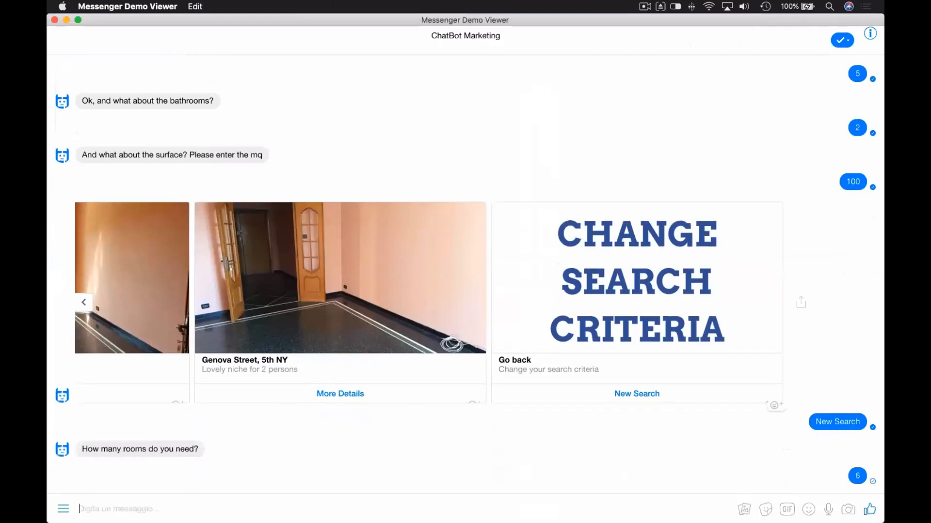
{"action": "type", "text": "2"}
{"action": "key", "text": "Return"}
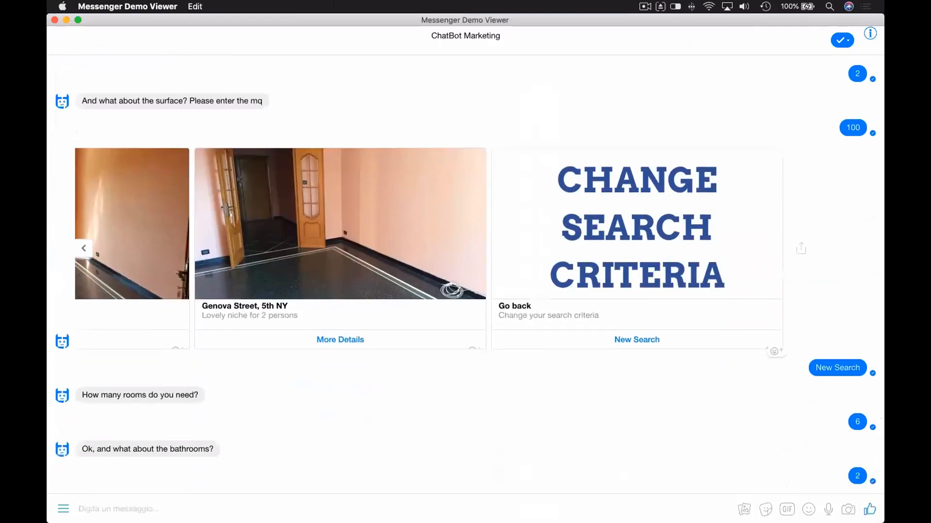
{"action": "type", "text": "100"}
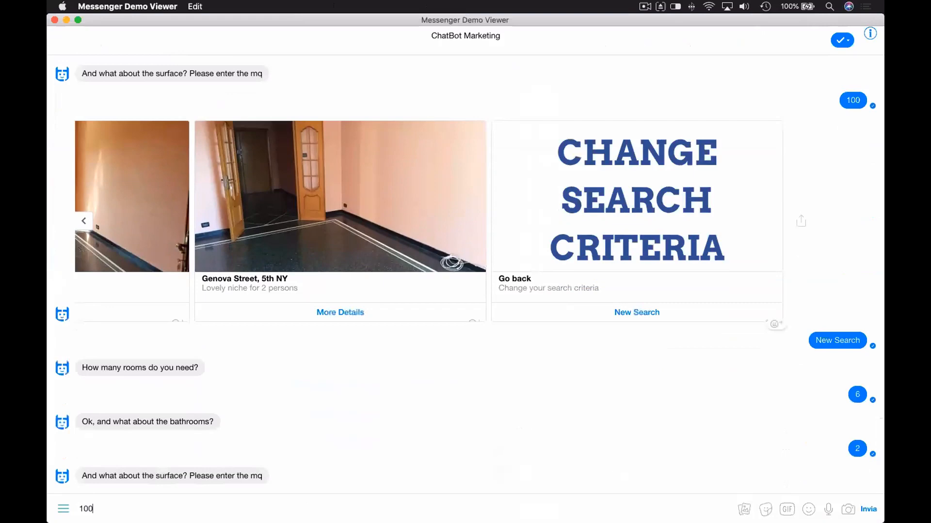
{"action": "key", "text": "Return"}
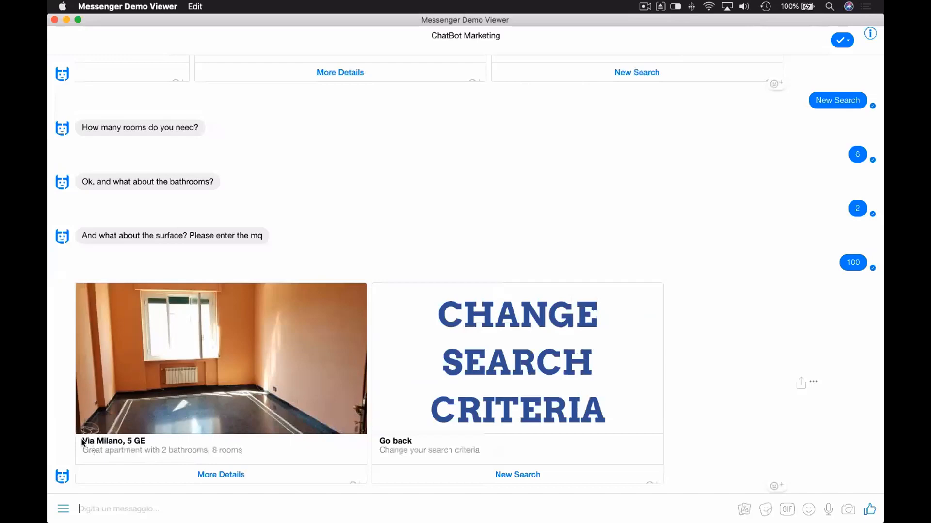
Find the Via Milano, 5 GE listing in the RealEstate Demo spreadsheet and look through its row from Bathrooms to Description.
{"action": "key", "text": "super+Tab"}
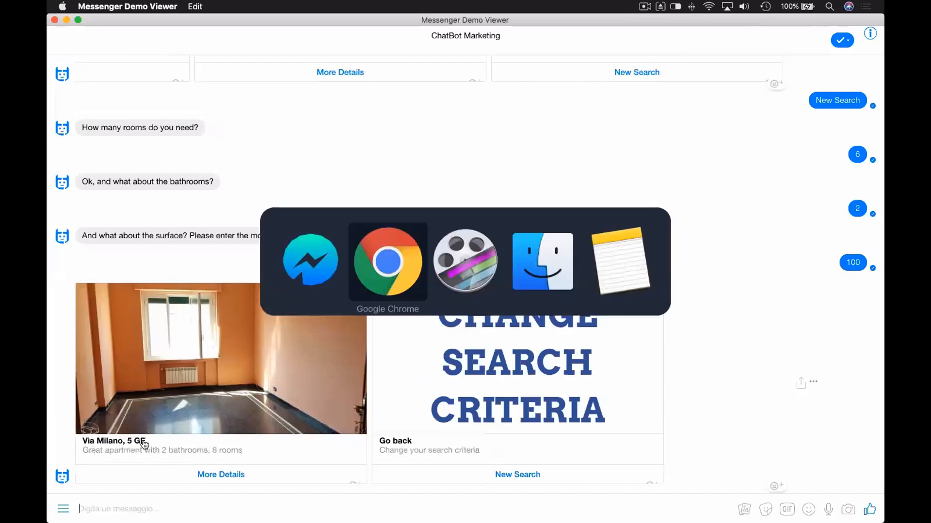
{"action": "left_click", "coordinate": [605, 32]}
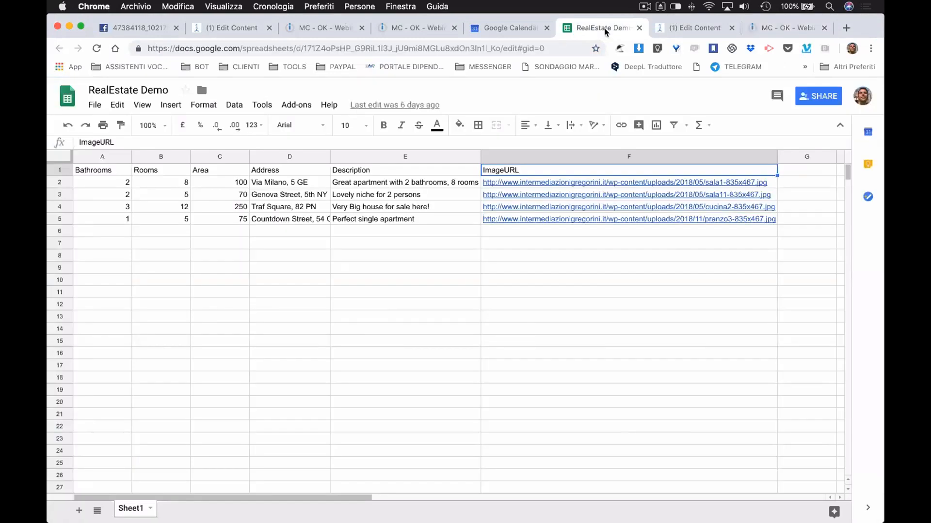
{"action": "left_click", "coordinate": [290, 183]}
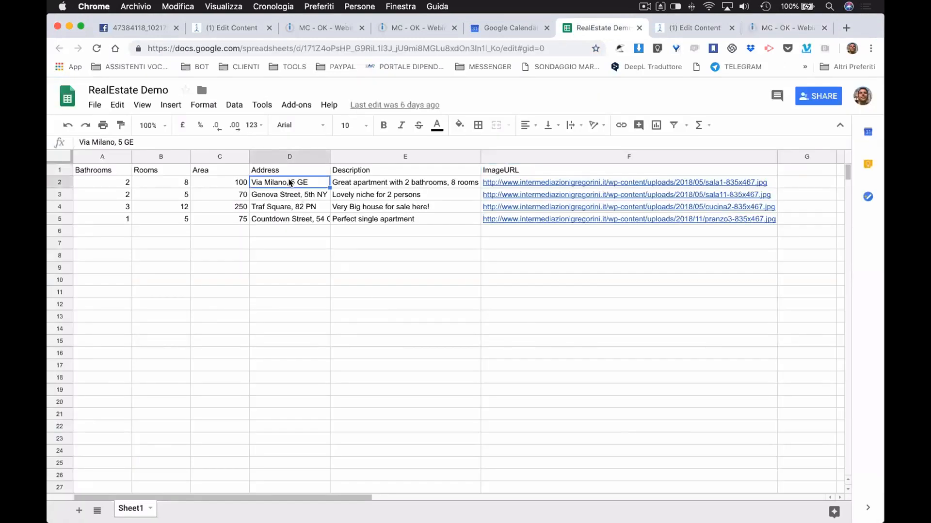
{"action": "left_click_drag", "start_coordinate": [102, 182], "coordinate": [406, 182]}
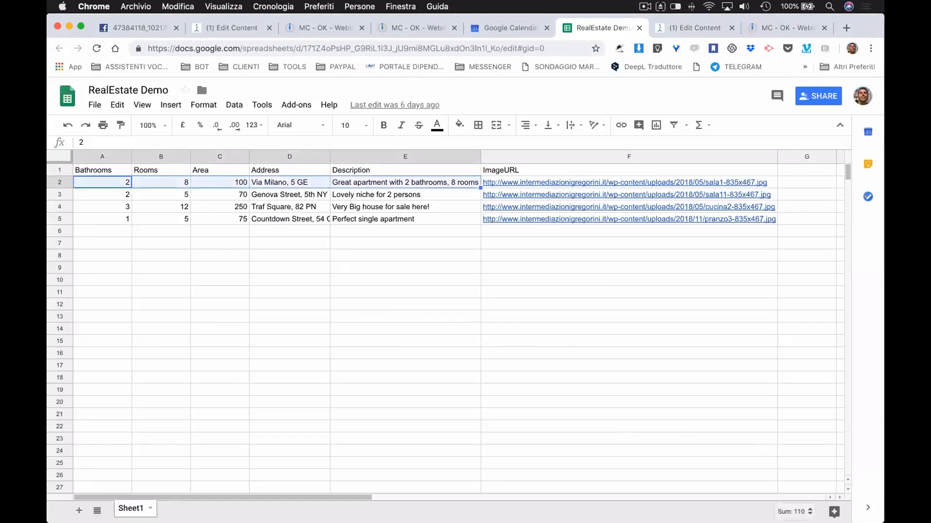
Check the rooms answer in Messenger against the spreadsheet's Genova Street and Via Milano room values.
{"action": "key", "text": "super+Tab"}
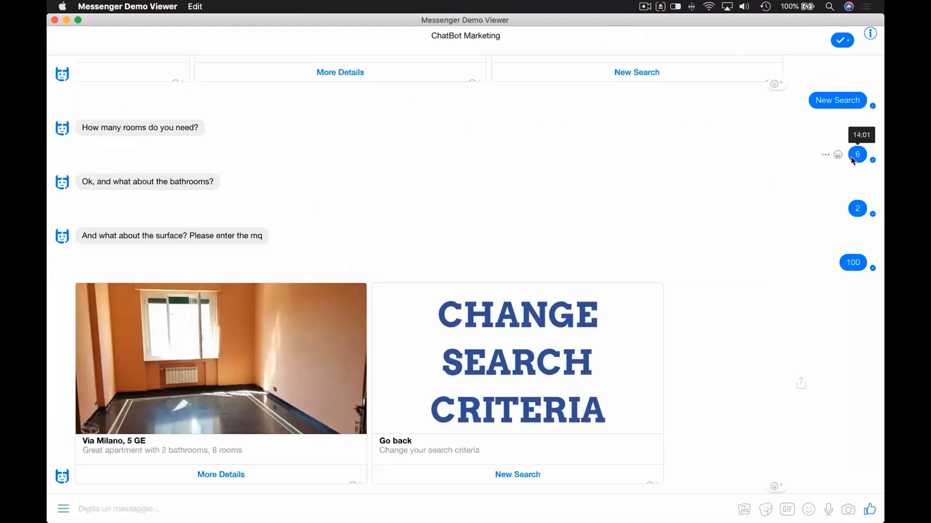
{"action": "key", "text": "super+Tab"}
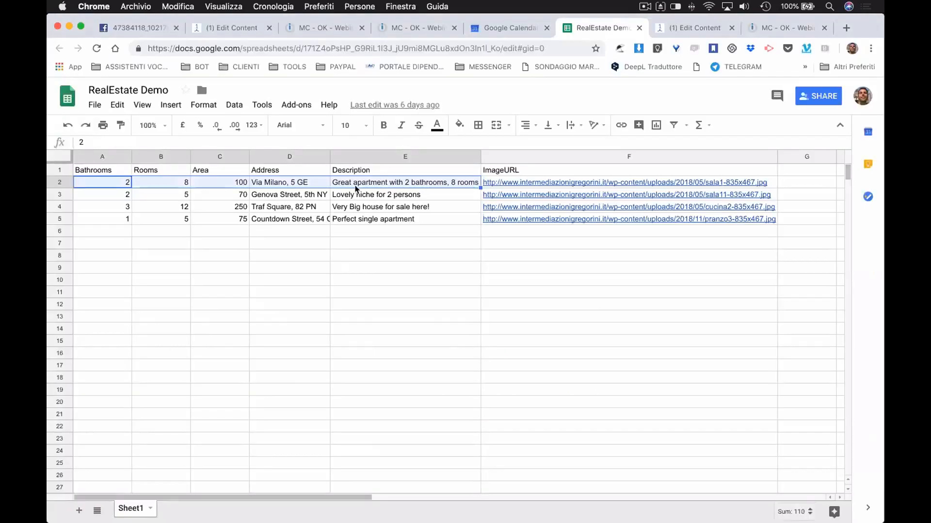
{"action": "left_click", "coordinate": [180, 198]}
{"action": "key", "text": "Right"}
{"action": "key", "text": "Left"}
{"action": "key", "text": "Left"}
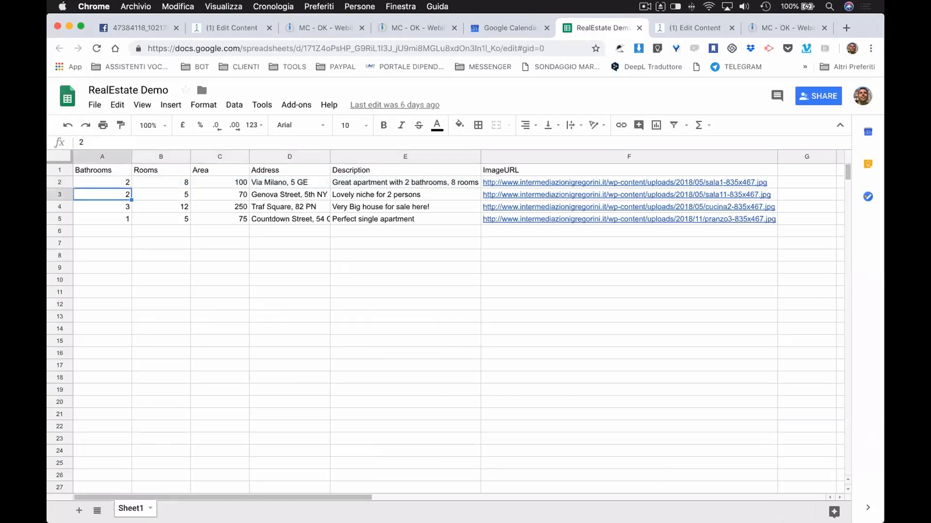
{"action": "key", "text": "Right"}
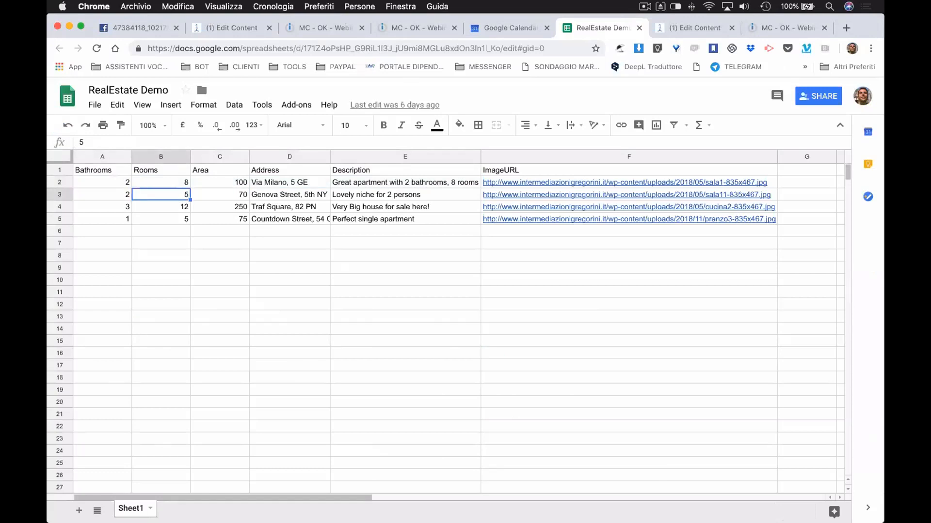
{"action": "key", "text": "Up"}
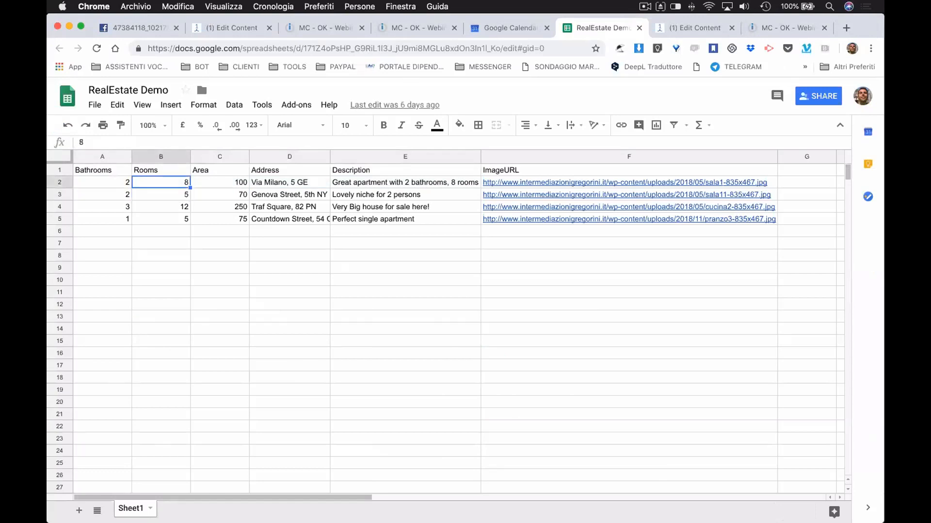